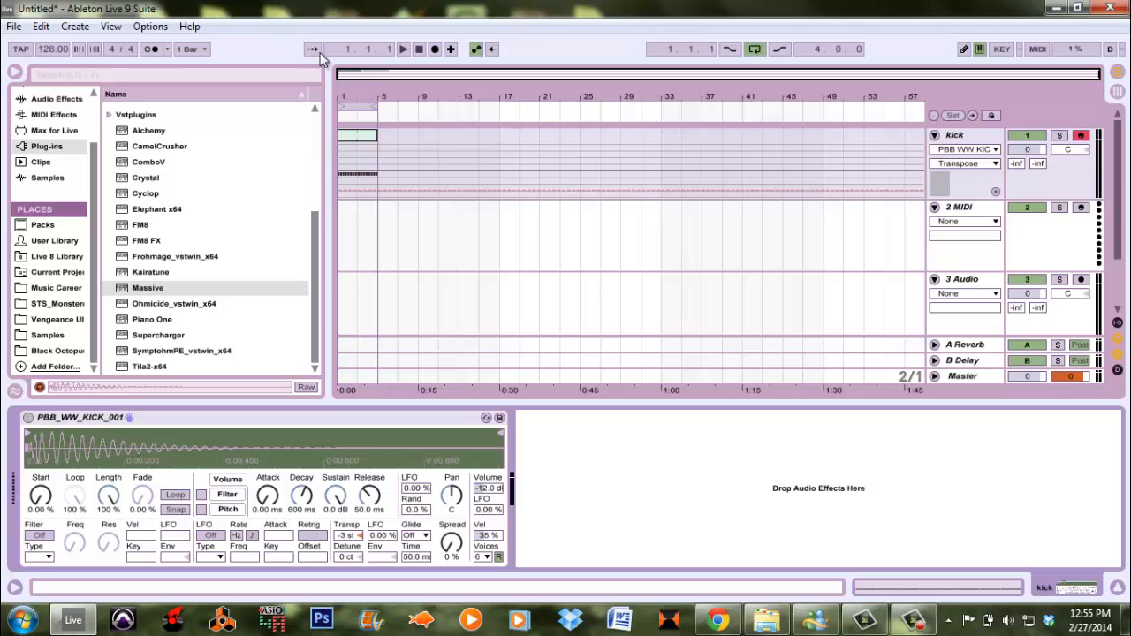
Play back the kick loop and examine the note pattern in the kick clip
key(space)
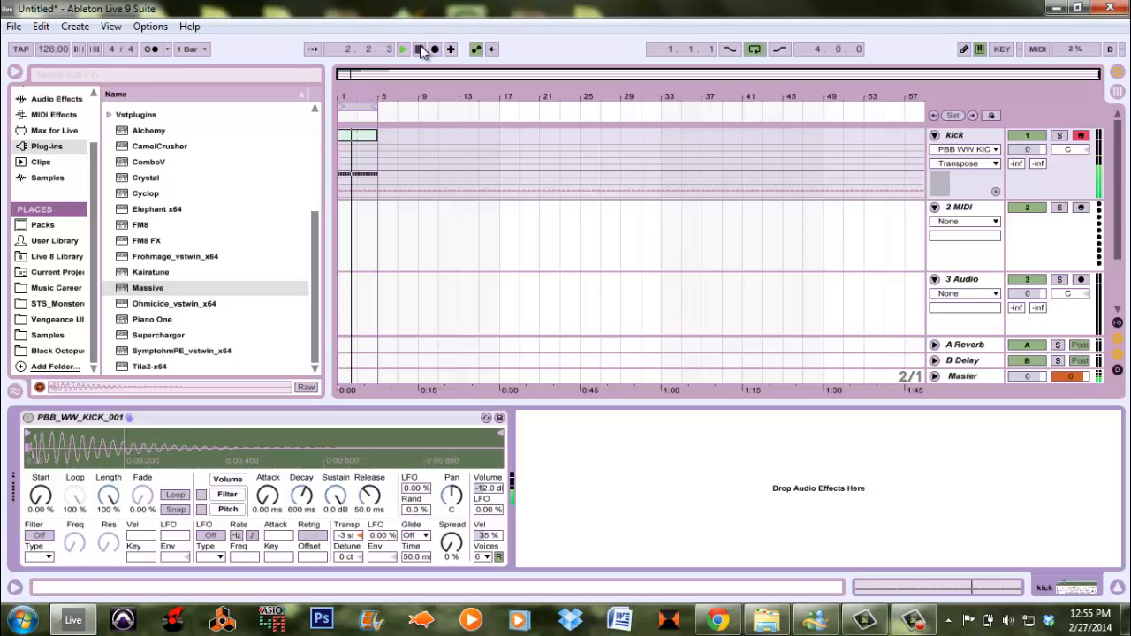
click(421, 49)
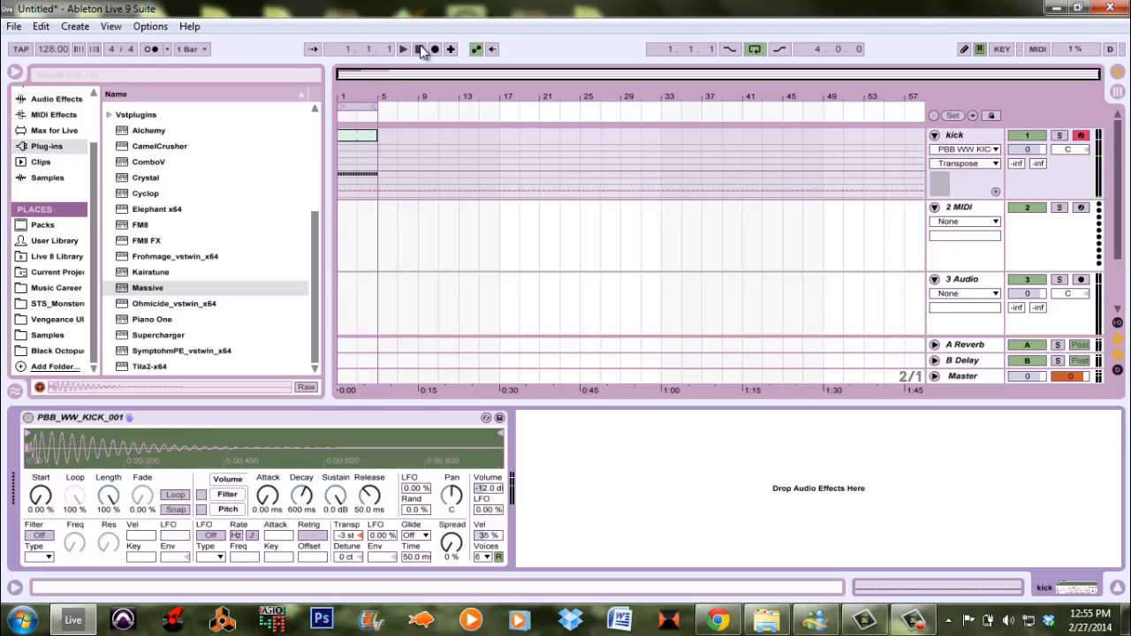
double_click(368, 133)
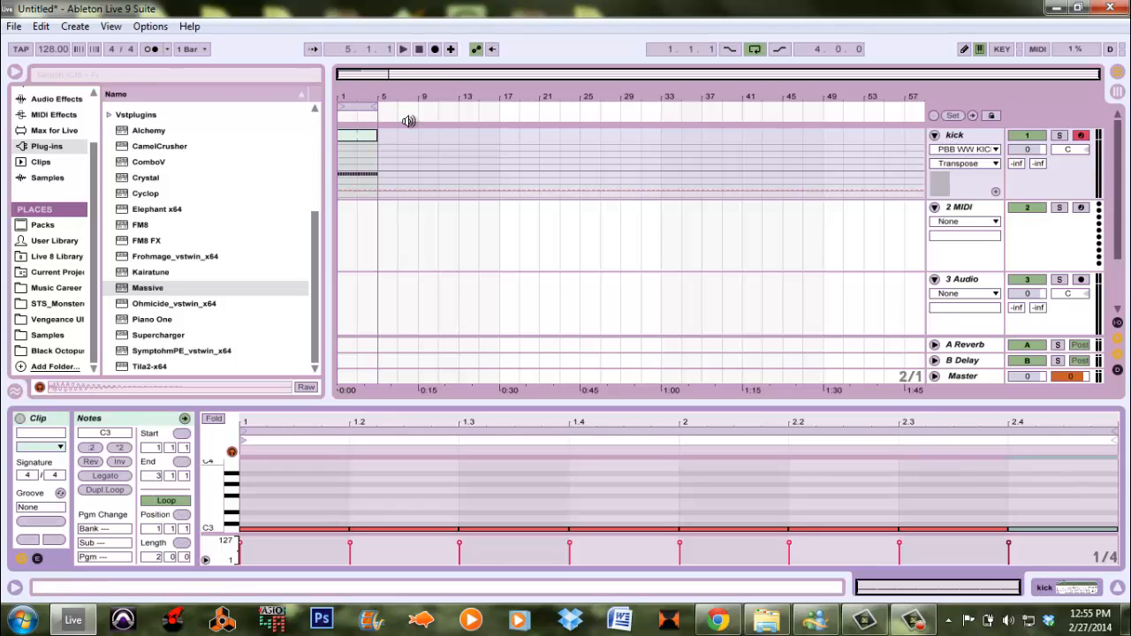
click(421, 51)
Load the Massive synth onto the empty 2 MIDI track and reposition its window so the whole interface fits
click(970, 232)
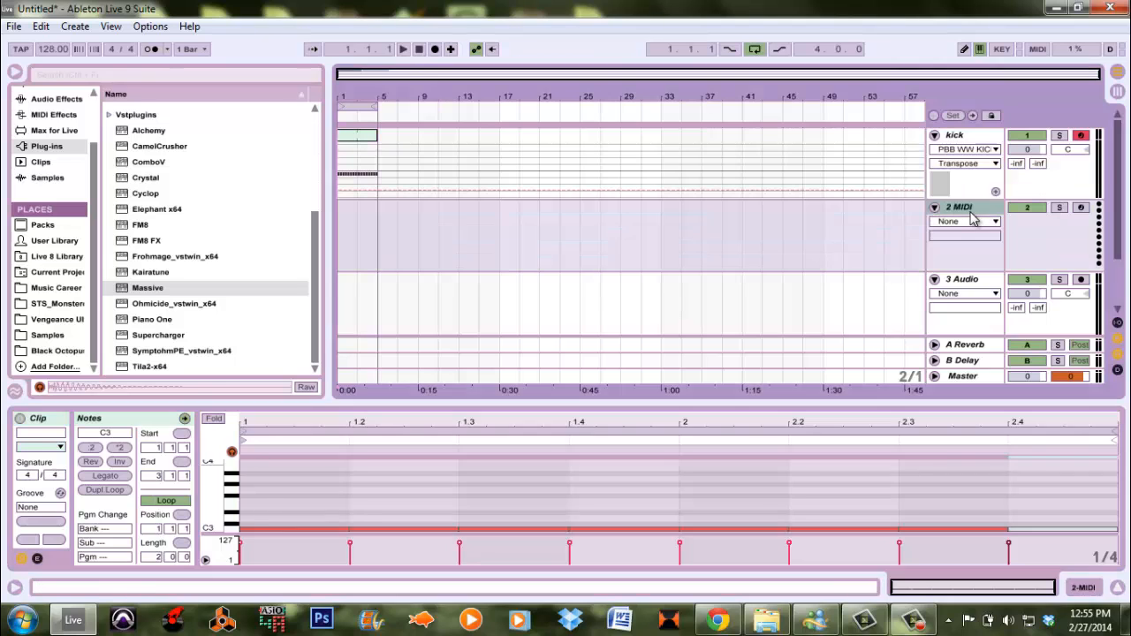
drag(121, 289, 236, 477)
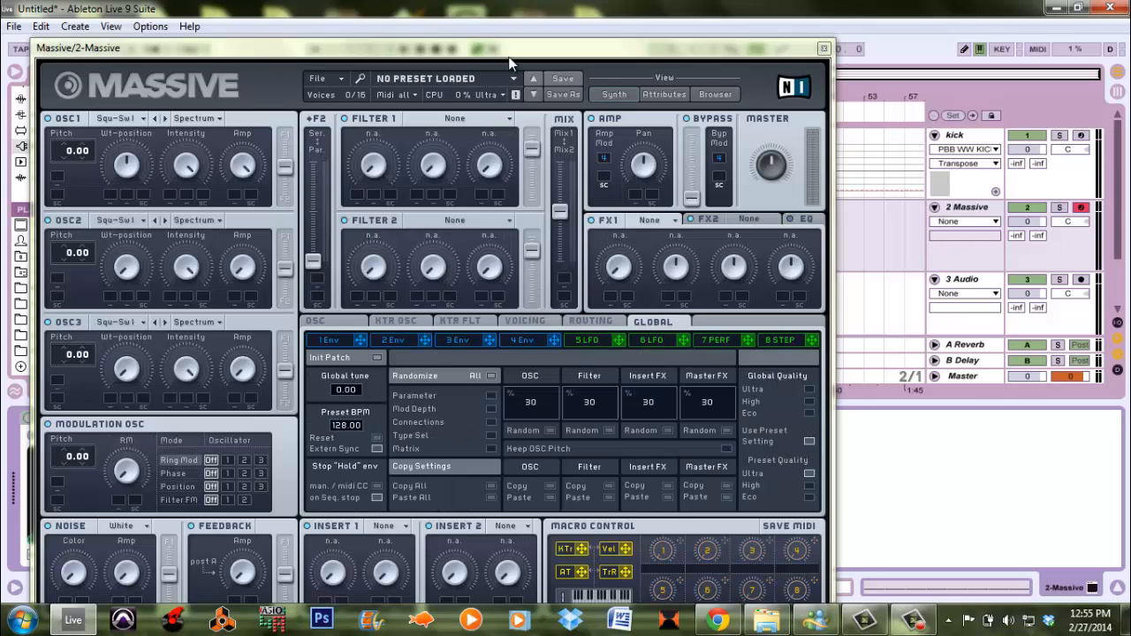
drag(509, 55, 510, 35)
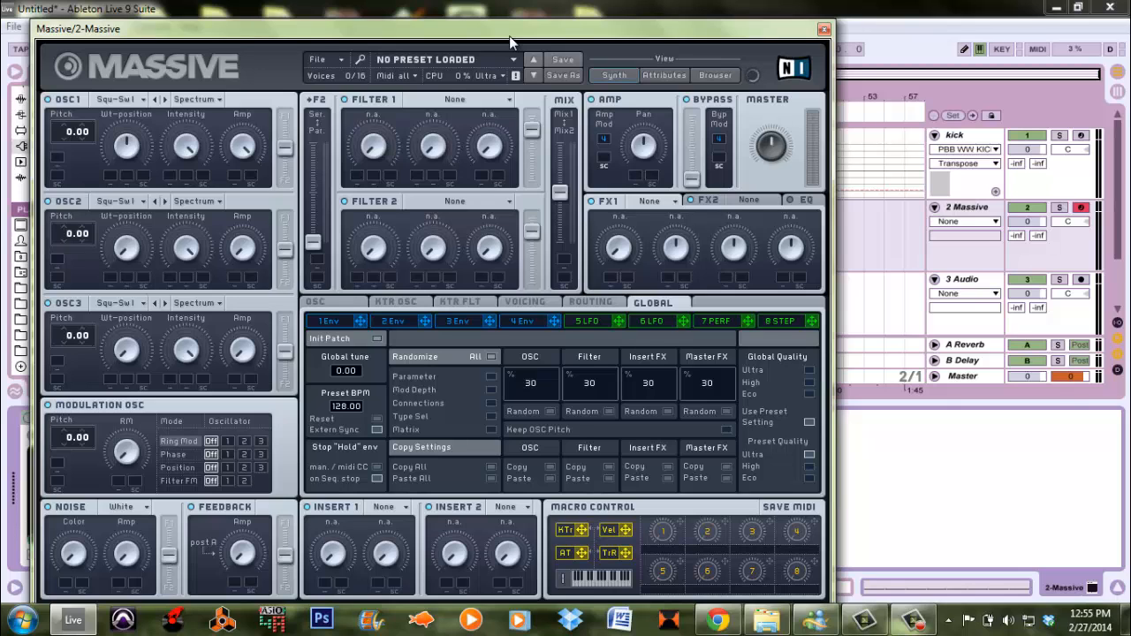
drag(509, 36, 542, 30)
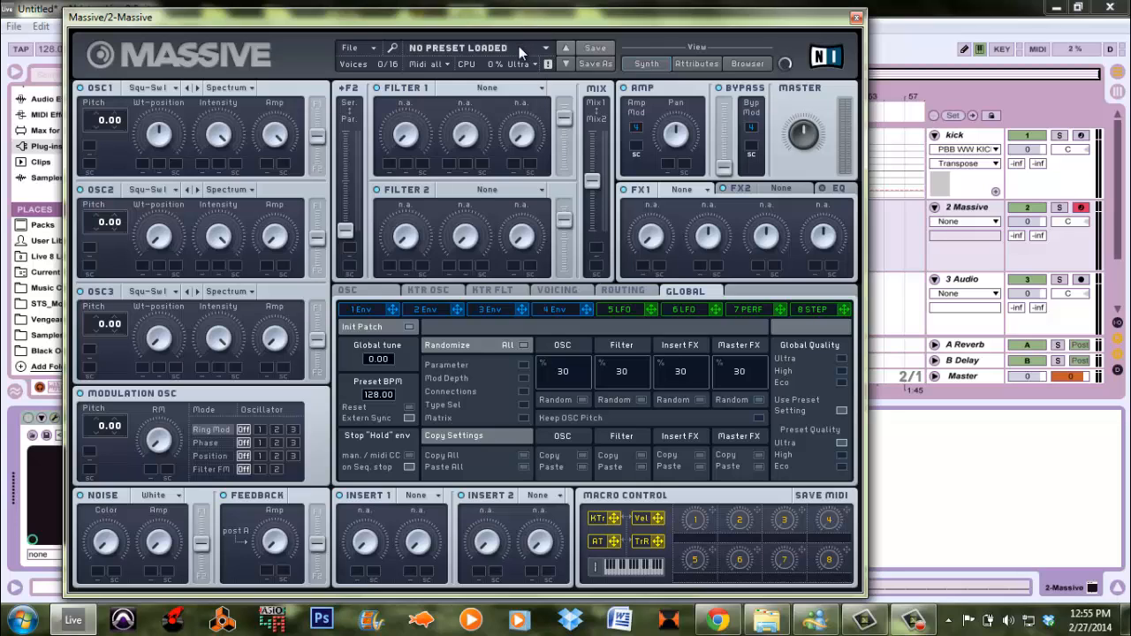
Start a new, blank sound in Massive
click(384, 50)
click(378, 48)
click(374, 47)
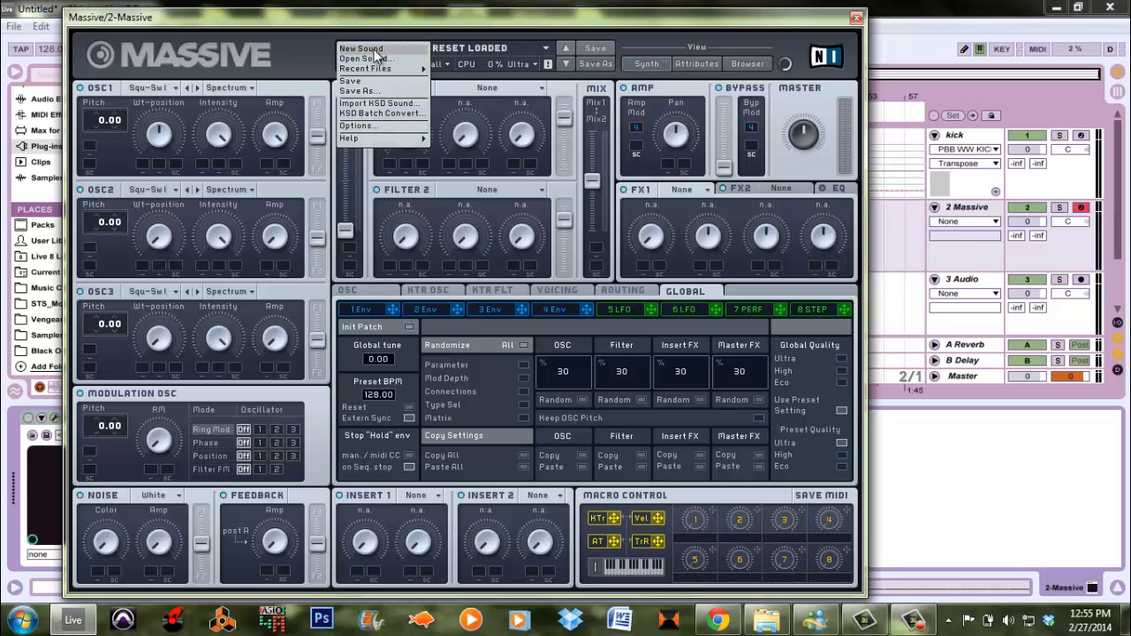
click(378, 50)
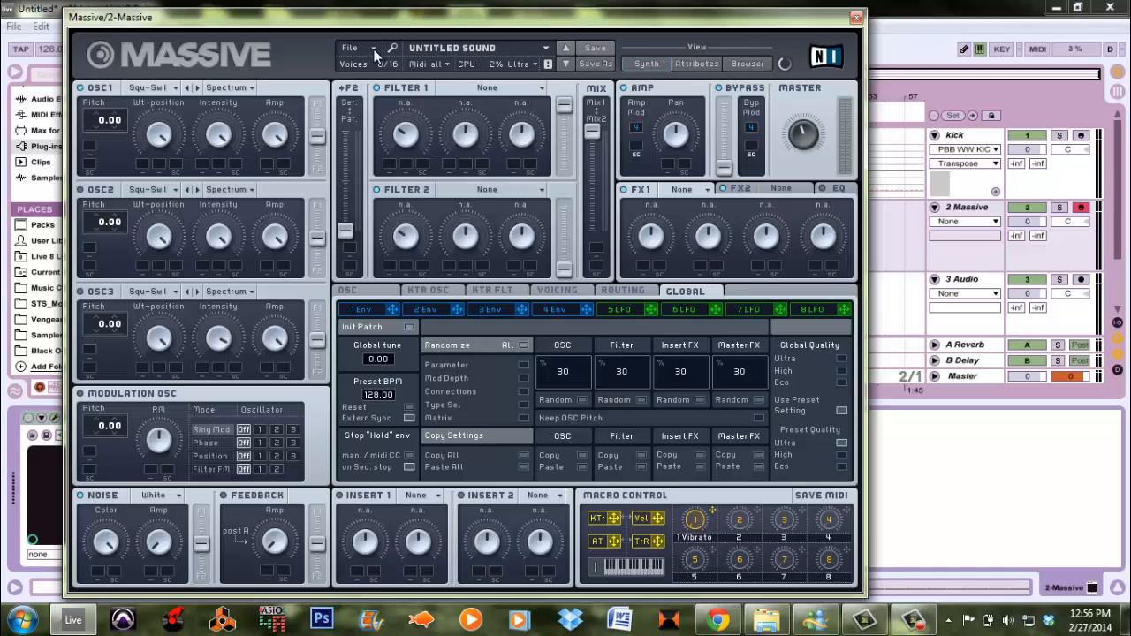
click(925, 623)
click(885, 528)
click(696, 521)
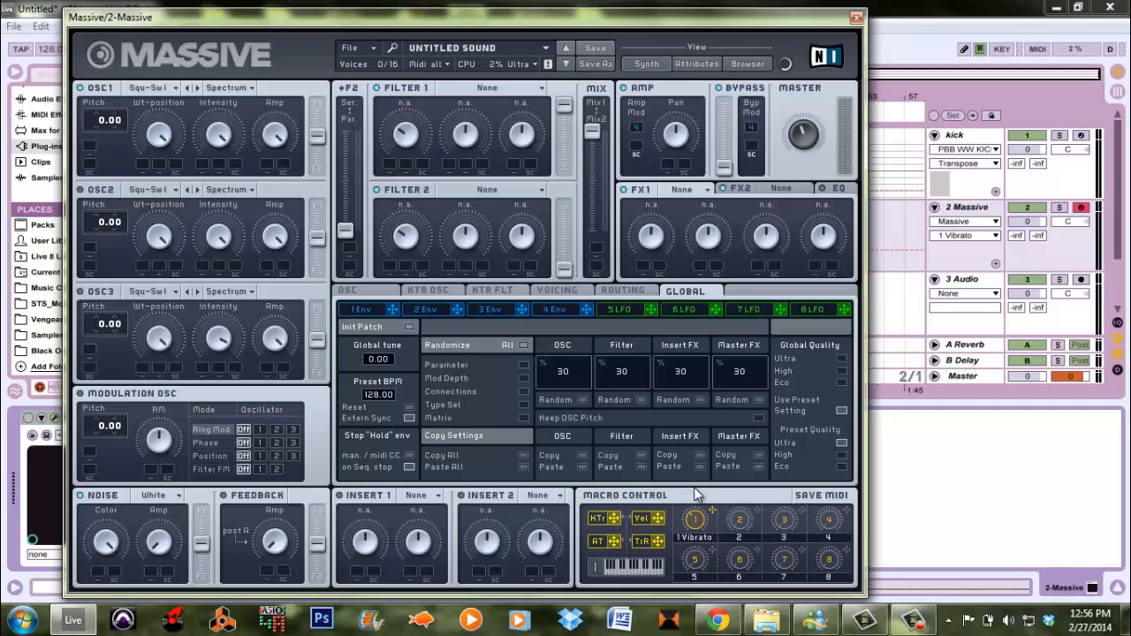
Set OSC1's wavetable to Scrap Yard
click(168, 88)
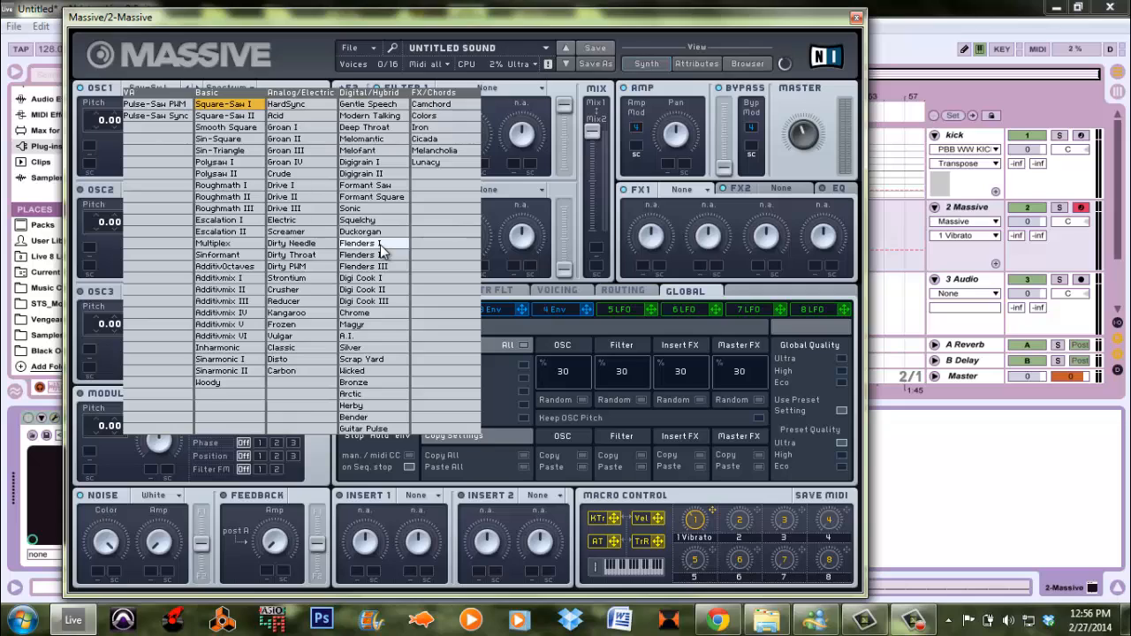
click(371, 356)
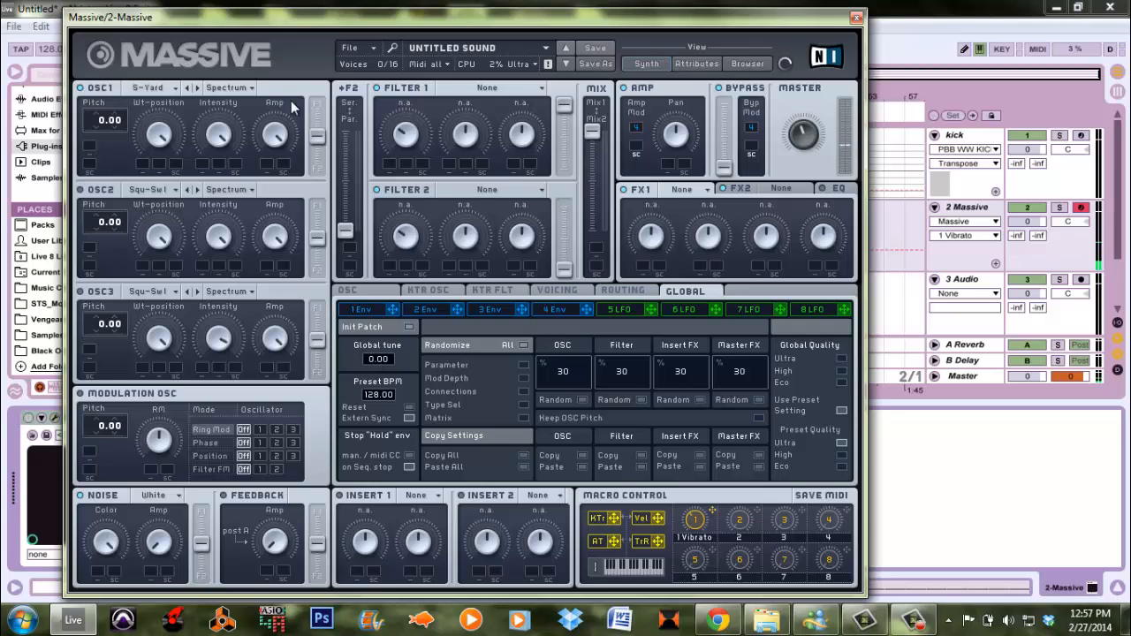
Try the Bend - mode on OSC1 and switch it back to Spectrum
click(239, 87)
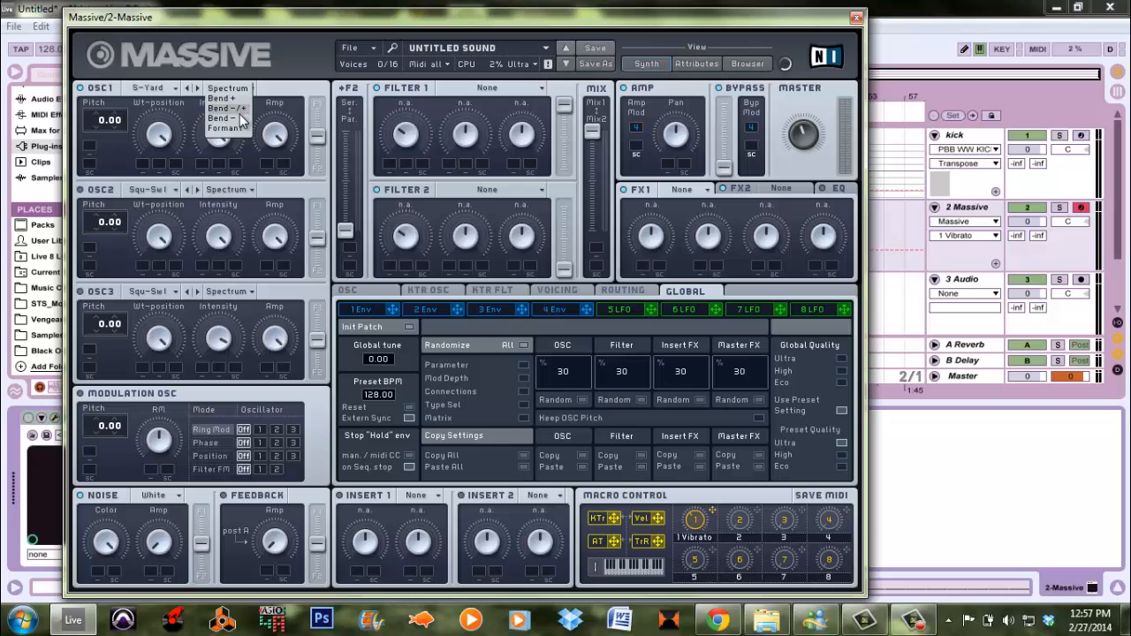
click(239, 110)
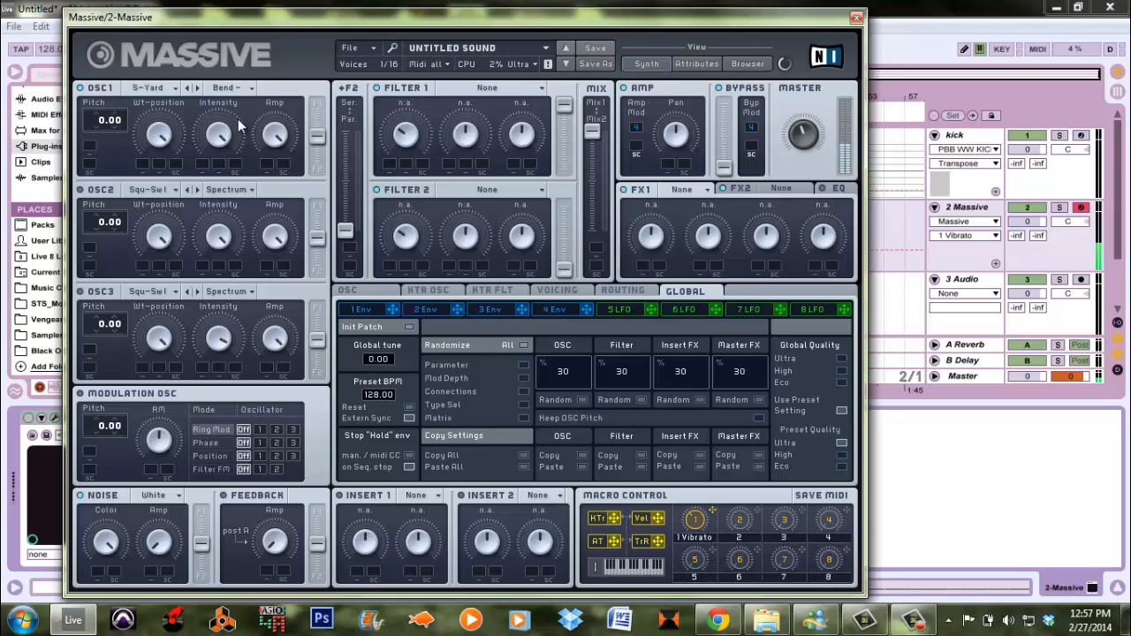
click(238, 95)
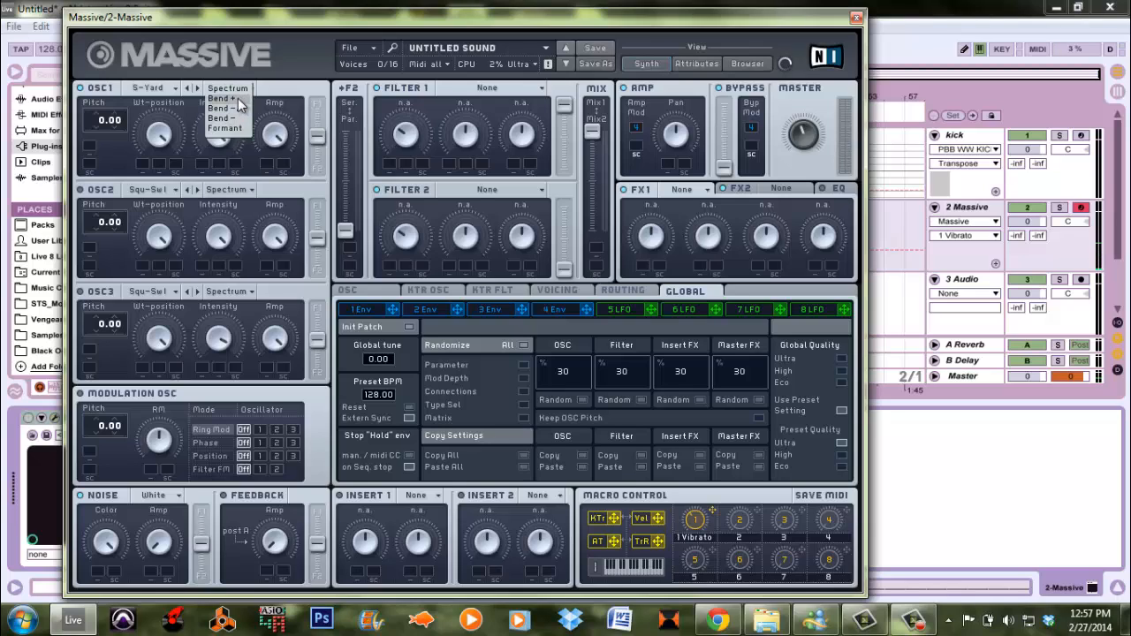
click(237, 90)
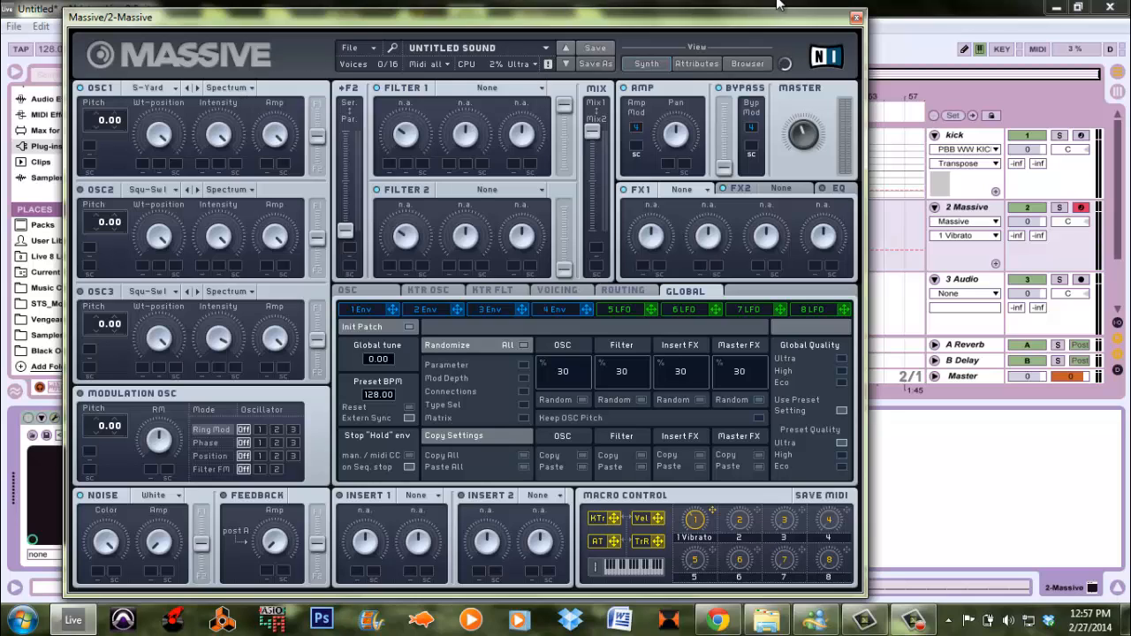
Close the synth window, insert a four-bar empty MIDI clip at the start of the Massive track and open its notes
click(857, 18)
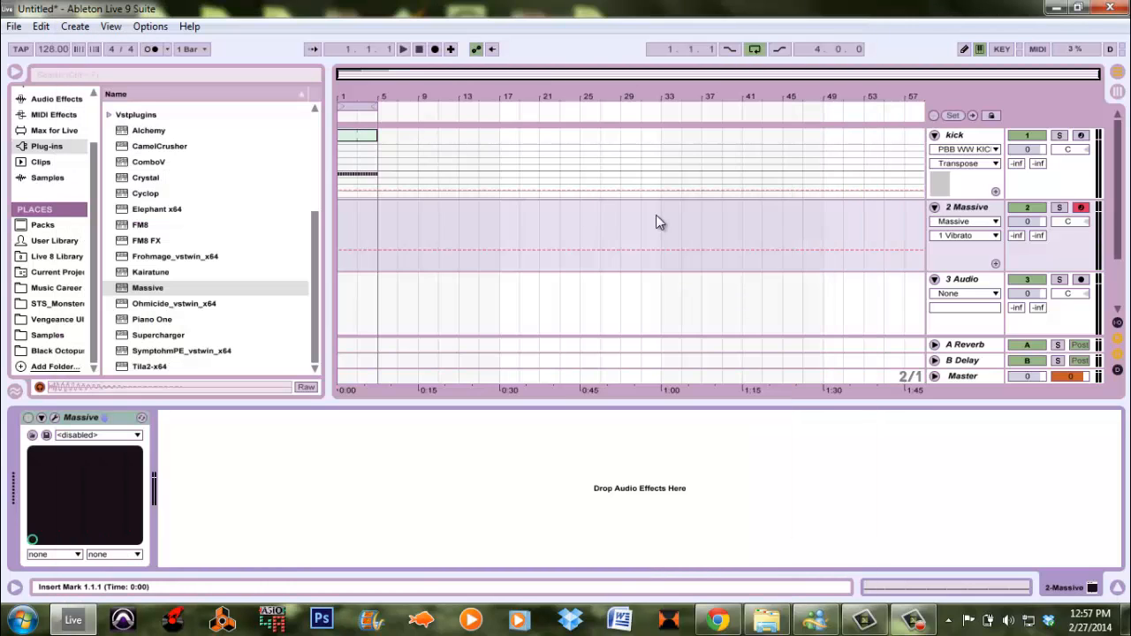
drag(346, 220, 375, 215)
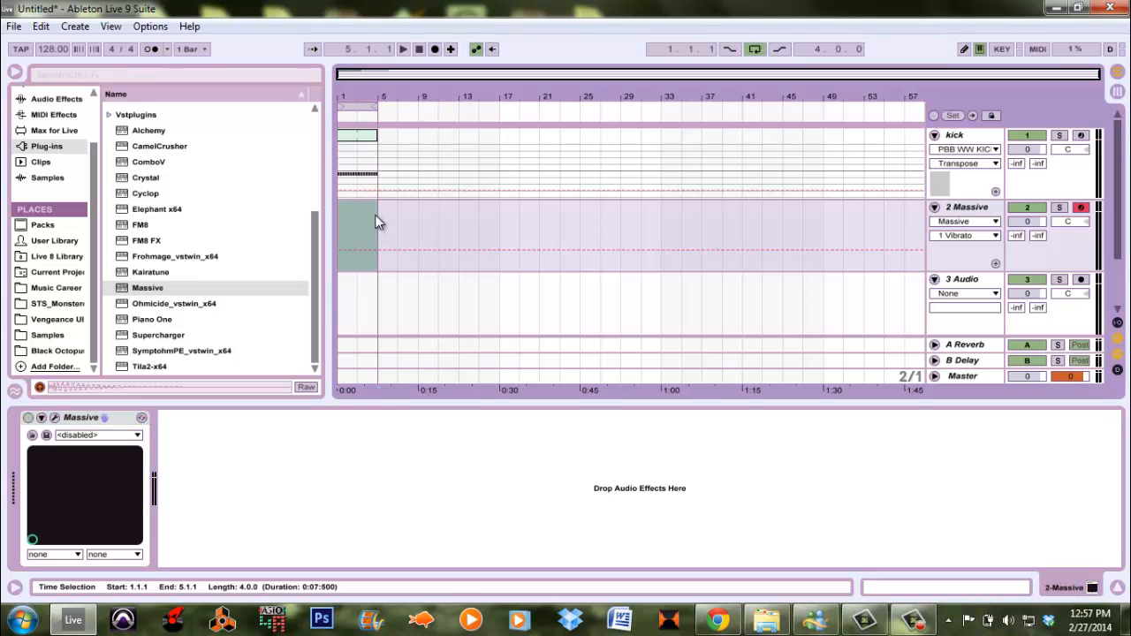
key(ctrl+shift+m)
double_click(367, 212)
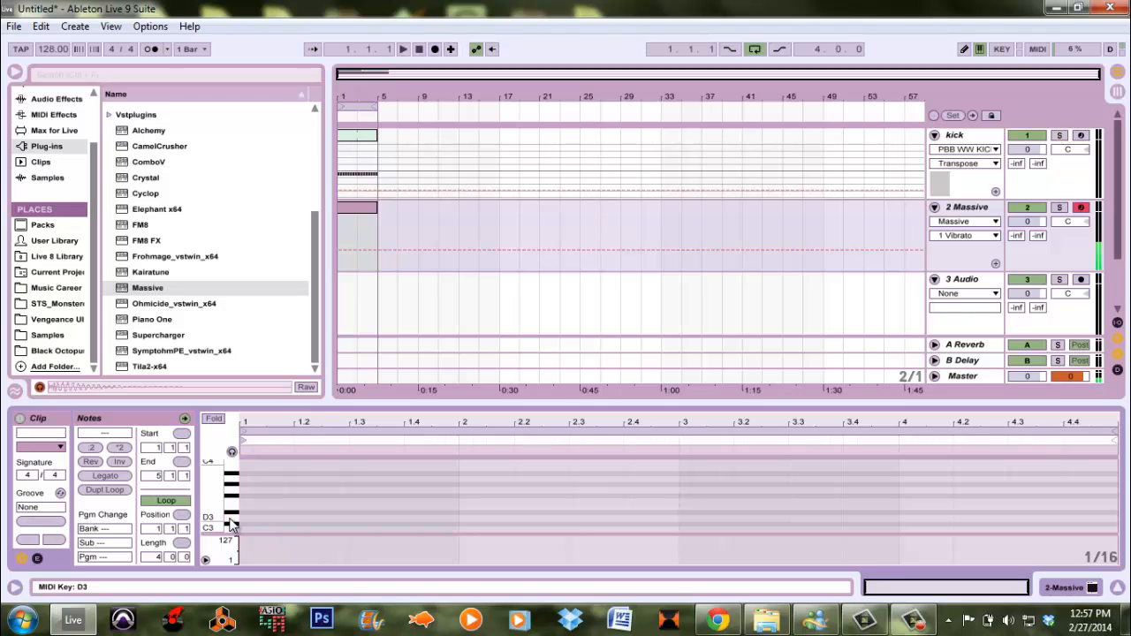
Reopen the Massive window from its track and set OSC1's pitch to -24.00
click(966, 209)
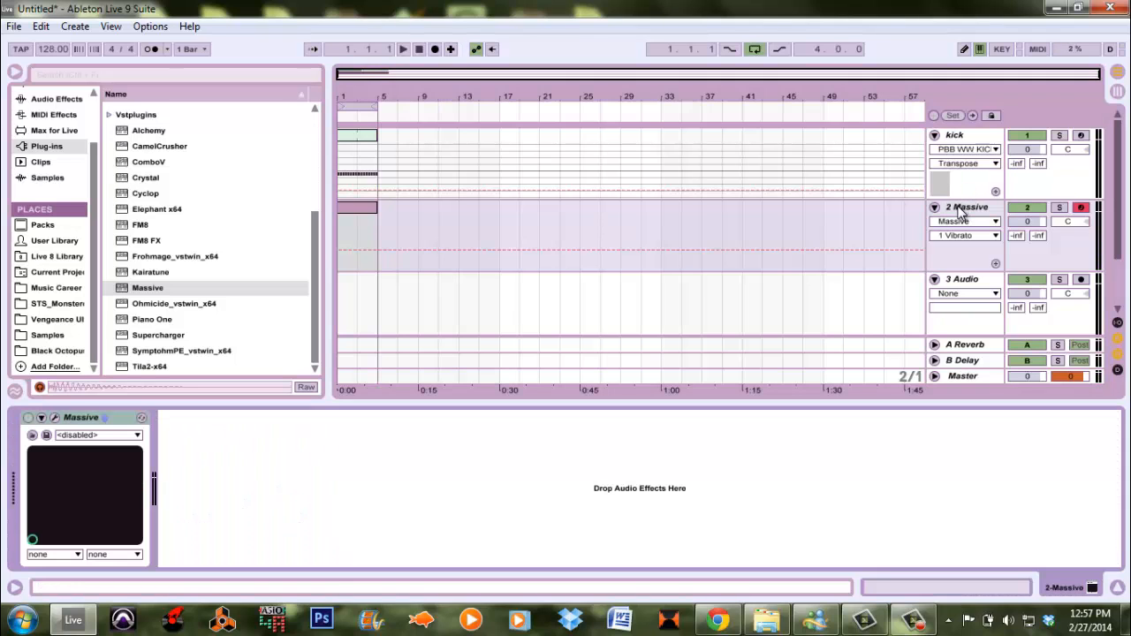
click(54, 418)
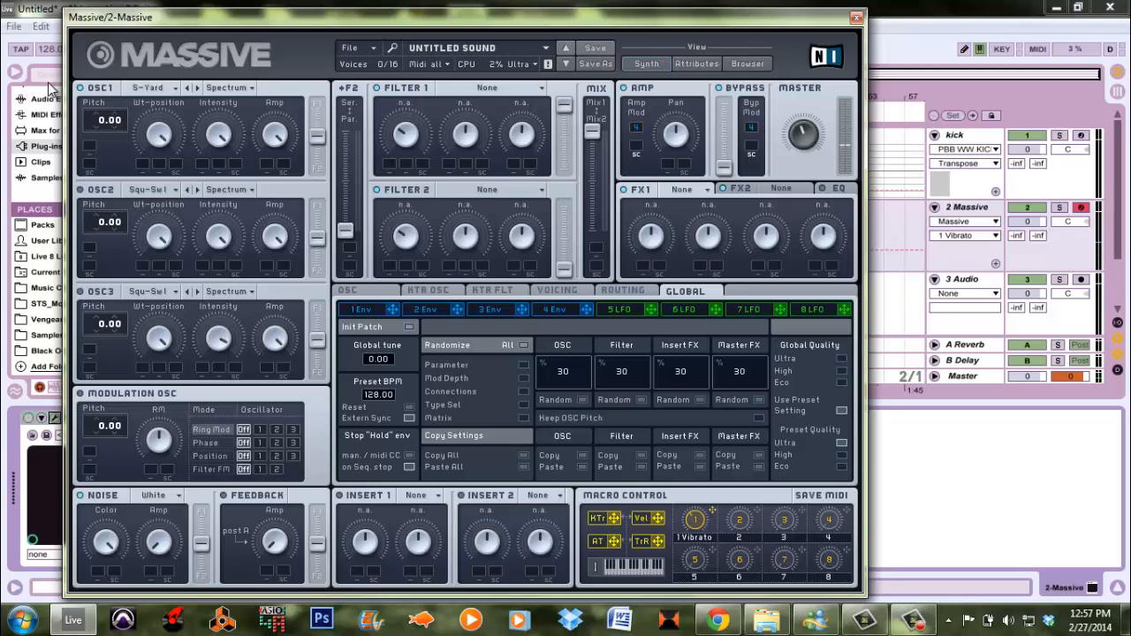
drag(95, 119, 99, 141)
drag(100, 123, 100, 142)
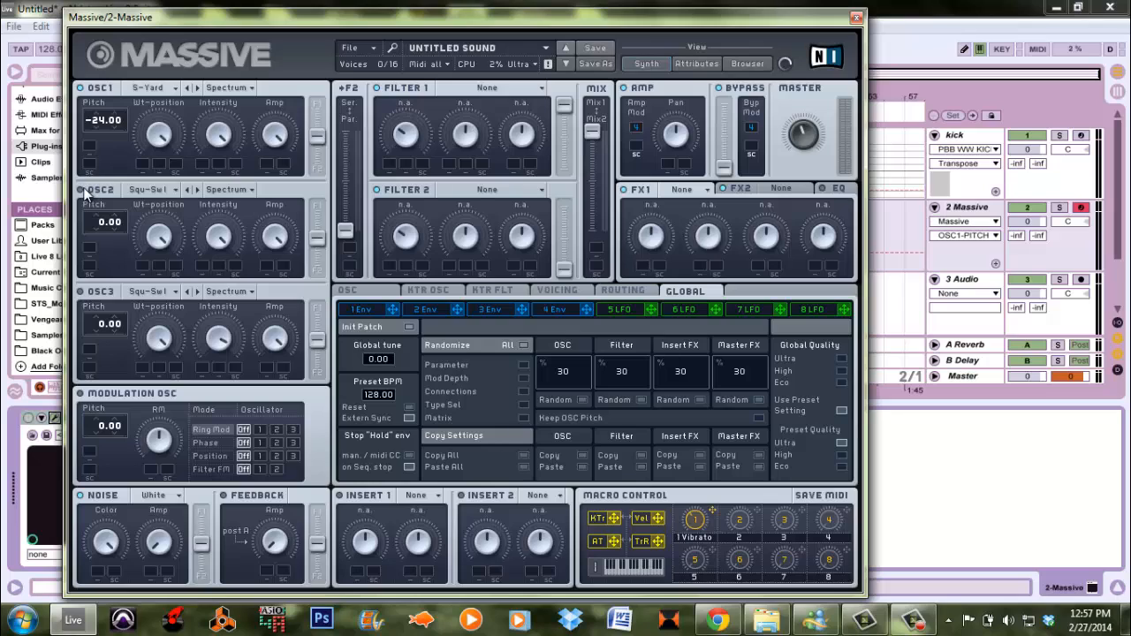
Turn on OSC2 with the Polysaw I wavetable in Bend - mode
click(173, 191)
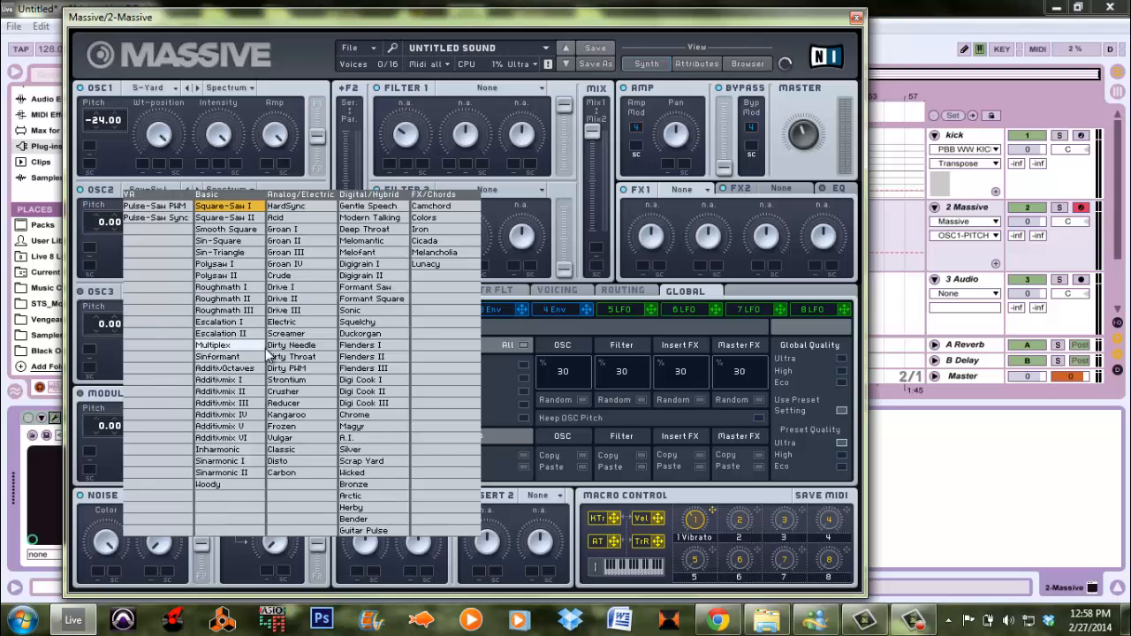
click(254, 264)
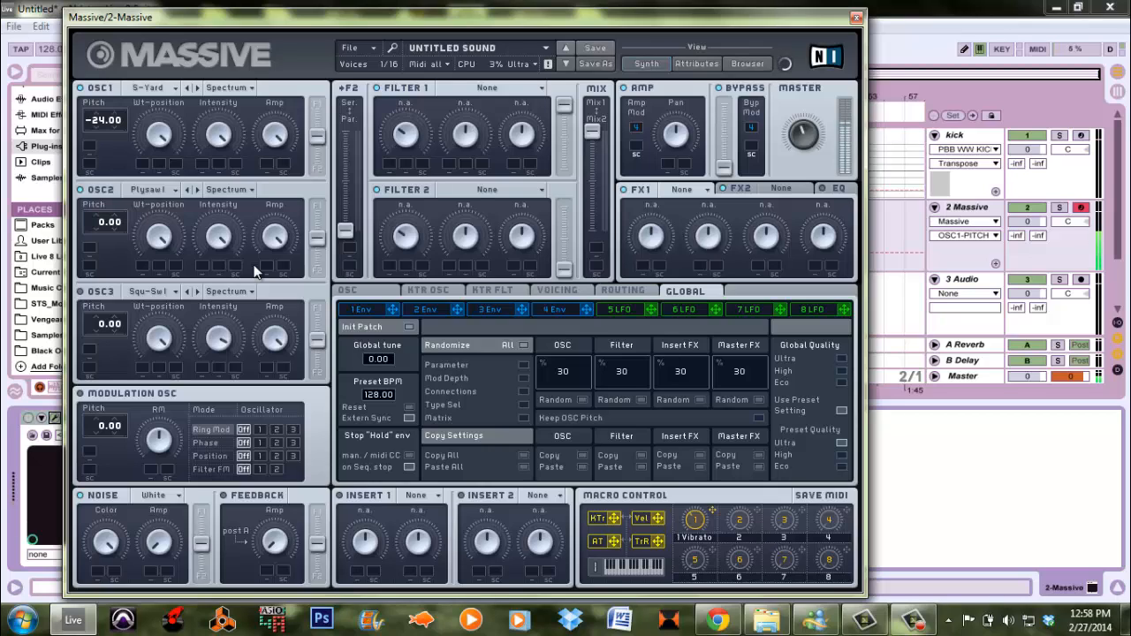
click(232, 190)
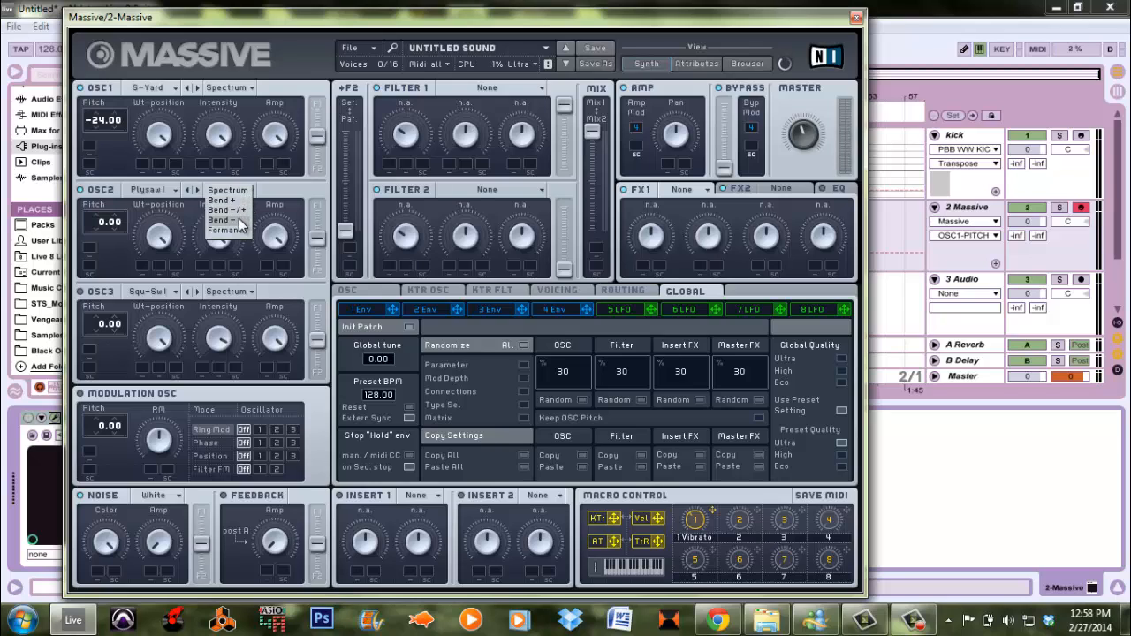
click(239, 221)
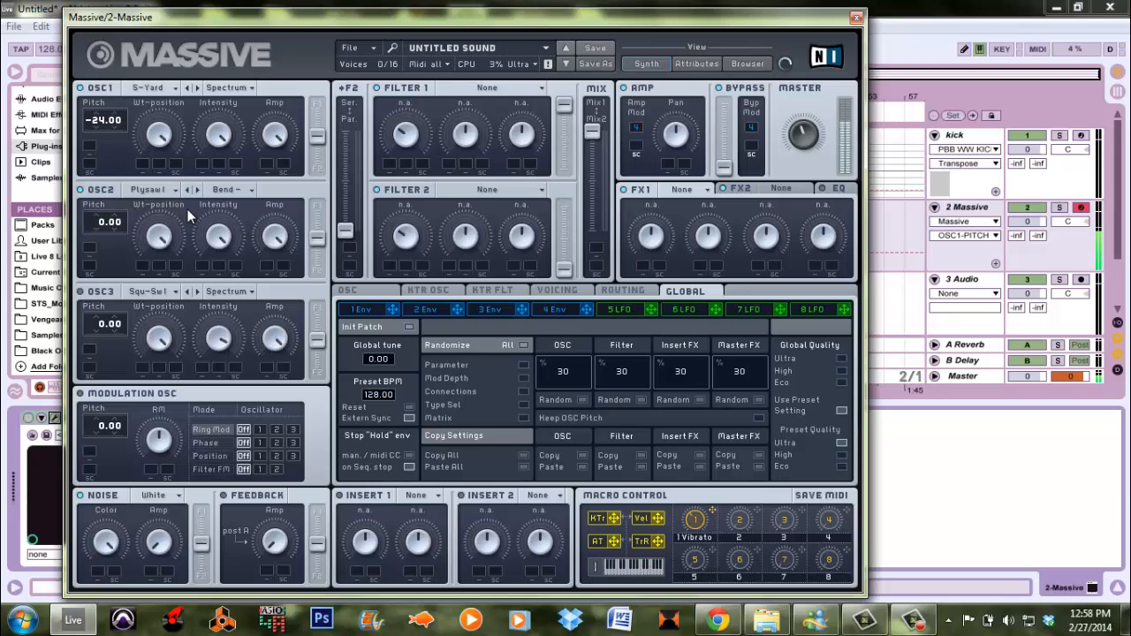
Set OSC2's pitch to -12.00 and lower its intensity slightly
click(96, 227)
drag(96, 226, 98, 244)
drag(276, 238, 279, 288)
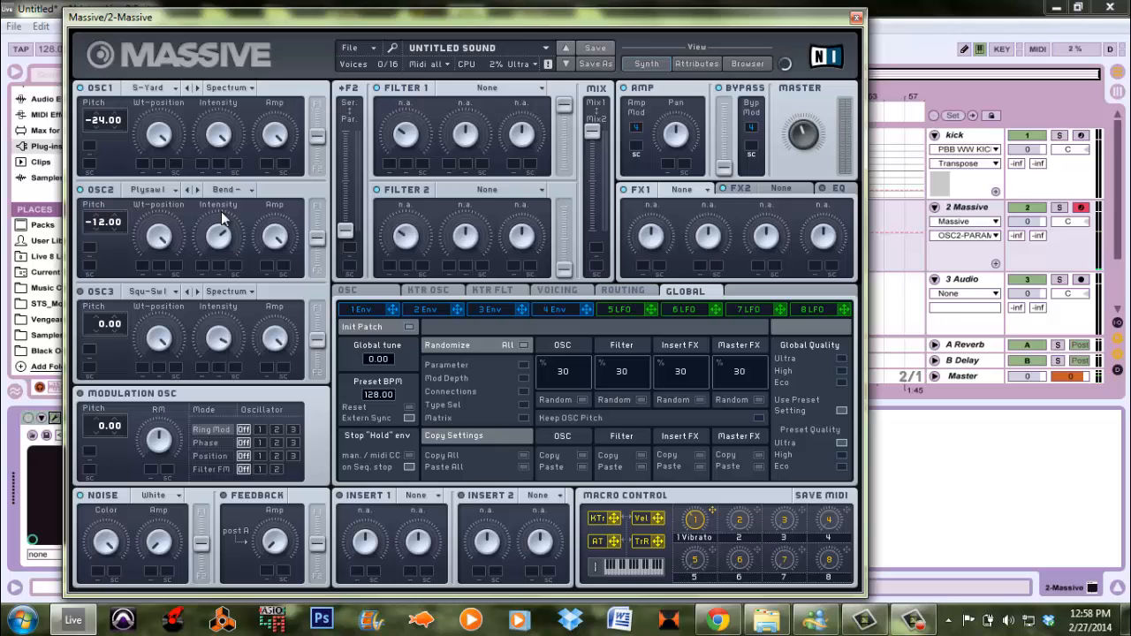
Configure Massive's voicing with the Chord spread option, Unisono at 1 and Monophon mode
click(543, 292)
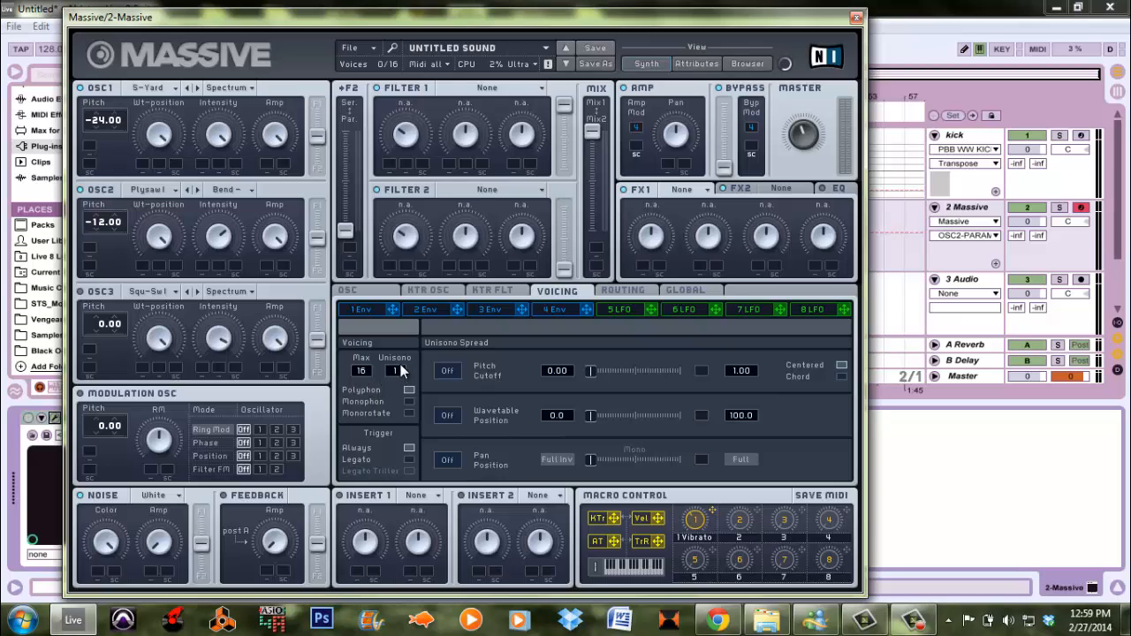
scroll(400, 366, up, 2)
click(842, 376)
drag(405, 375, 406, 380)
drag(403, 372, 402, 369)
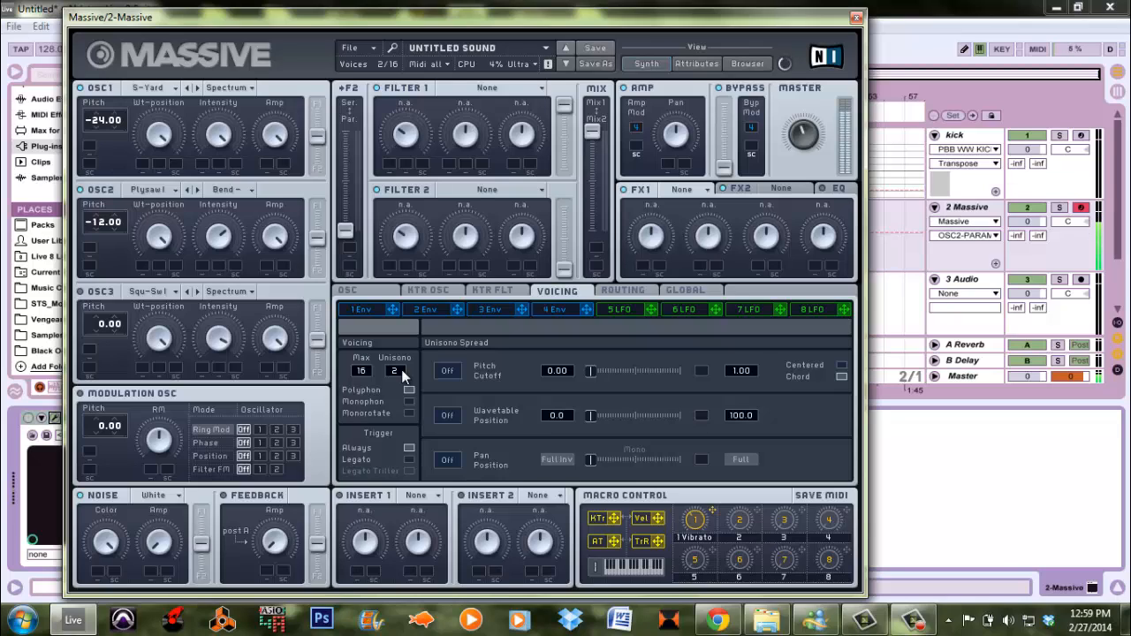
drag(402, 370, 404, 381)
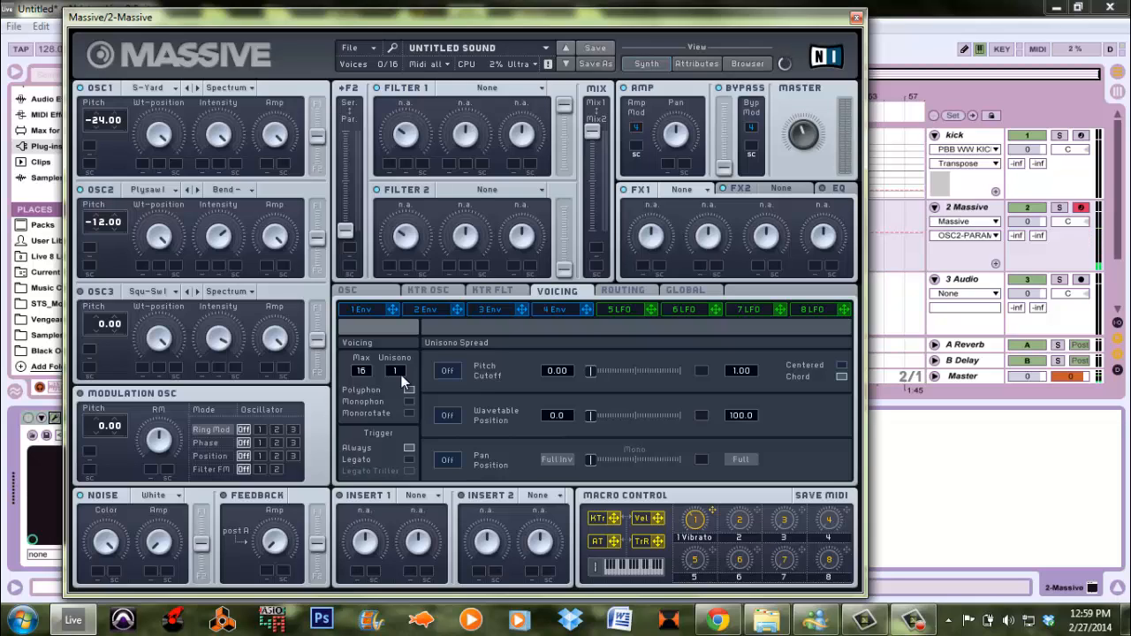
click(408, 402)
Turn on OSC3 and set its wavetable to Strontium
click(353, 290)
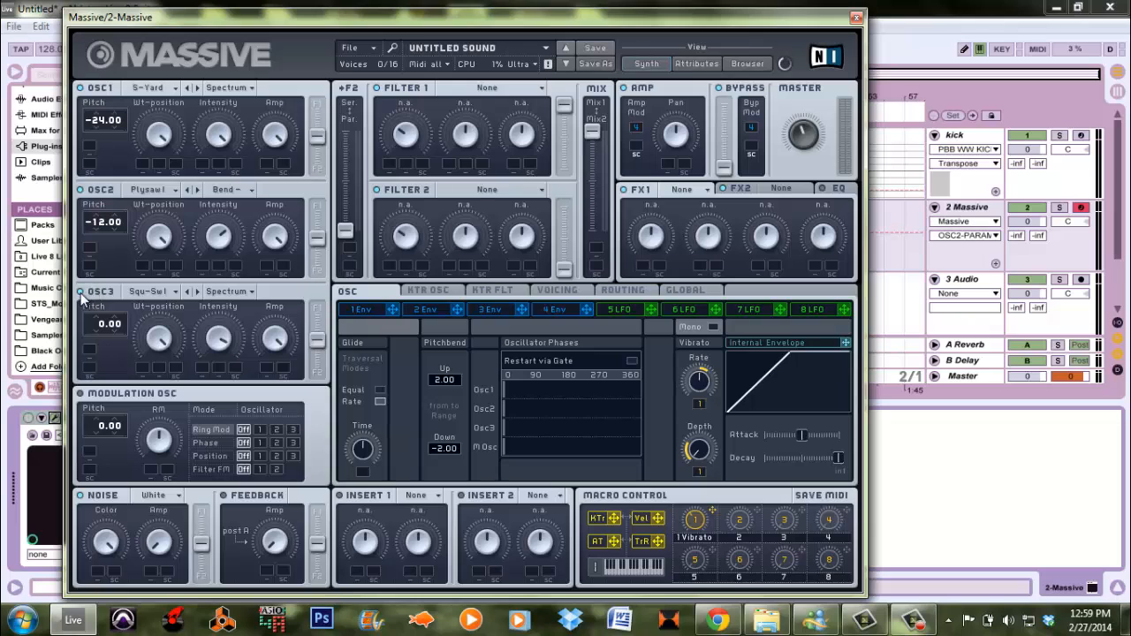
click(177, 293)
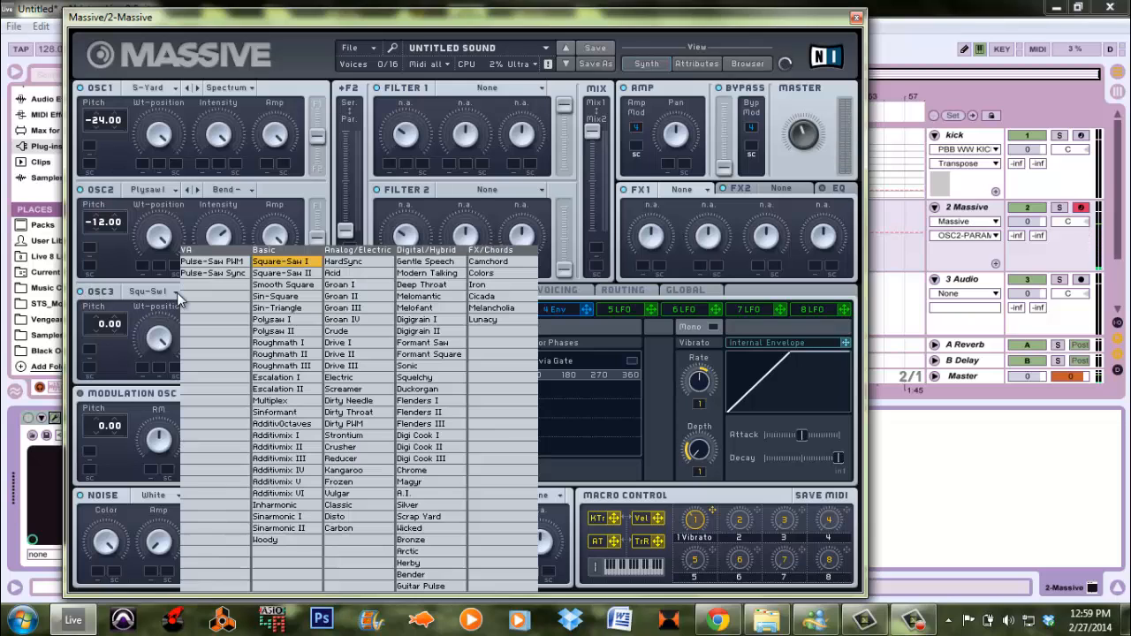
click(176, 293)
click(176, 293)
click(340, 436)
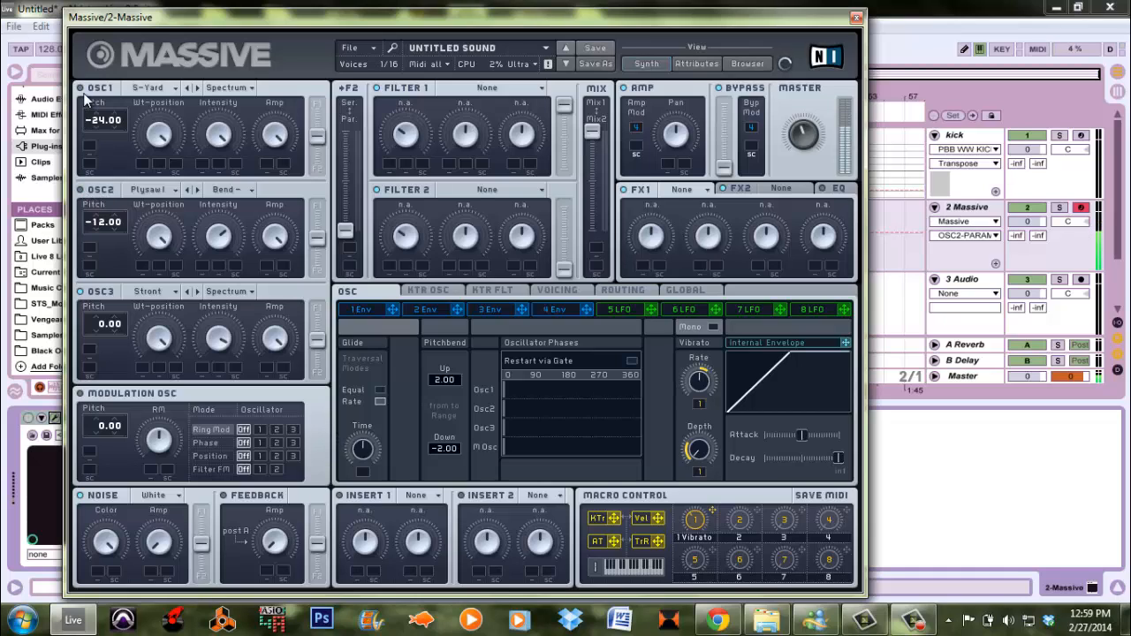
Switch OSC3 to Bend + mode and set its pitch to -12.00
click(216, 299)
click(217, 305)
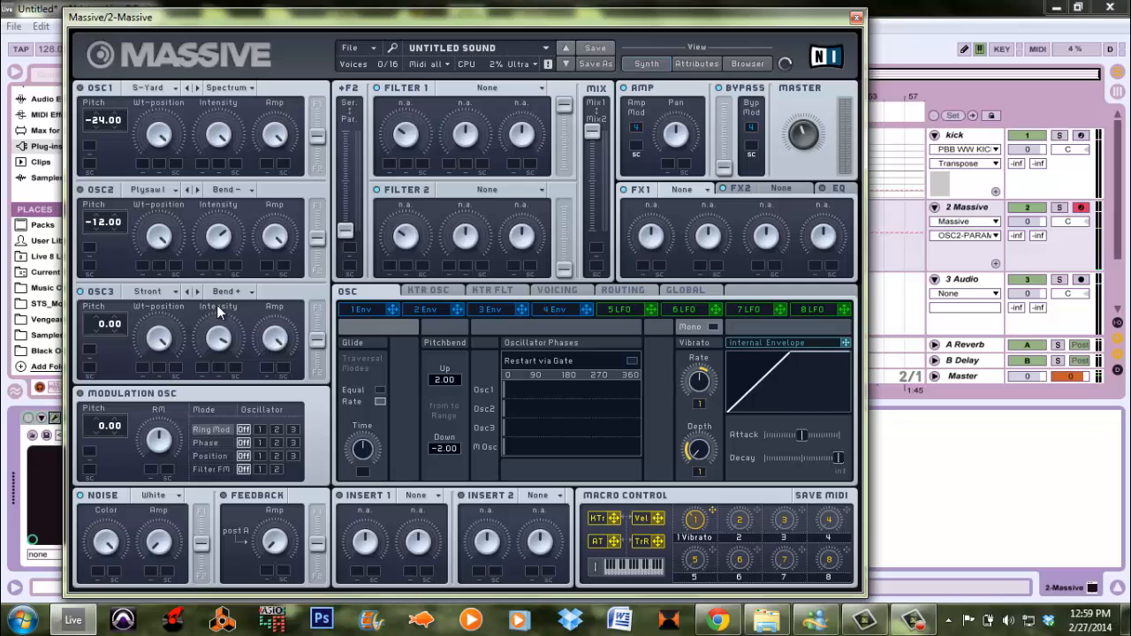
click(99, 327)
drag(99, 327, 103, 348)
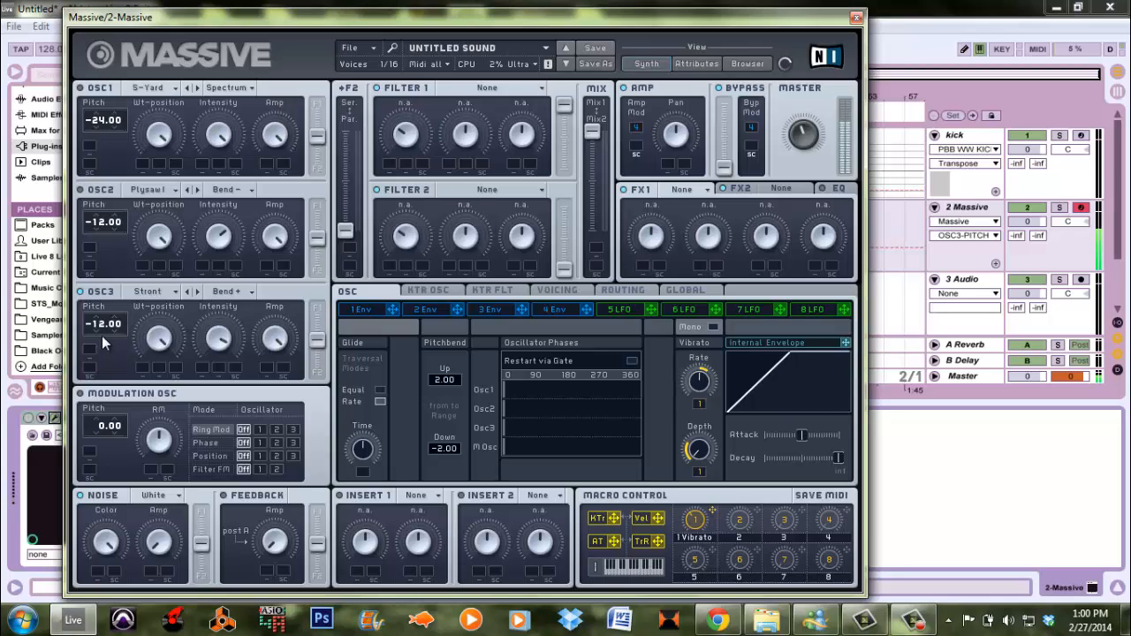
Reset OSC3's pitch to 0.00 and lower its amp slightly
double_click(100, 326)
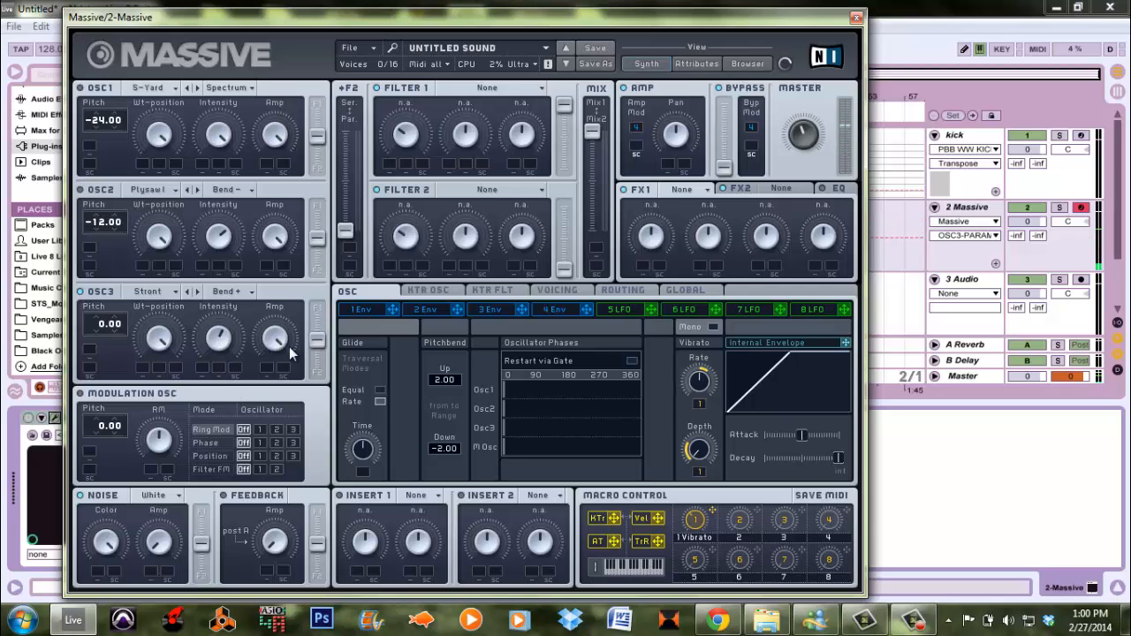
drag(277, 341, 277, 406)
drag(276, 352, 276, 343)
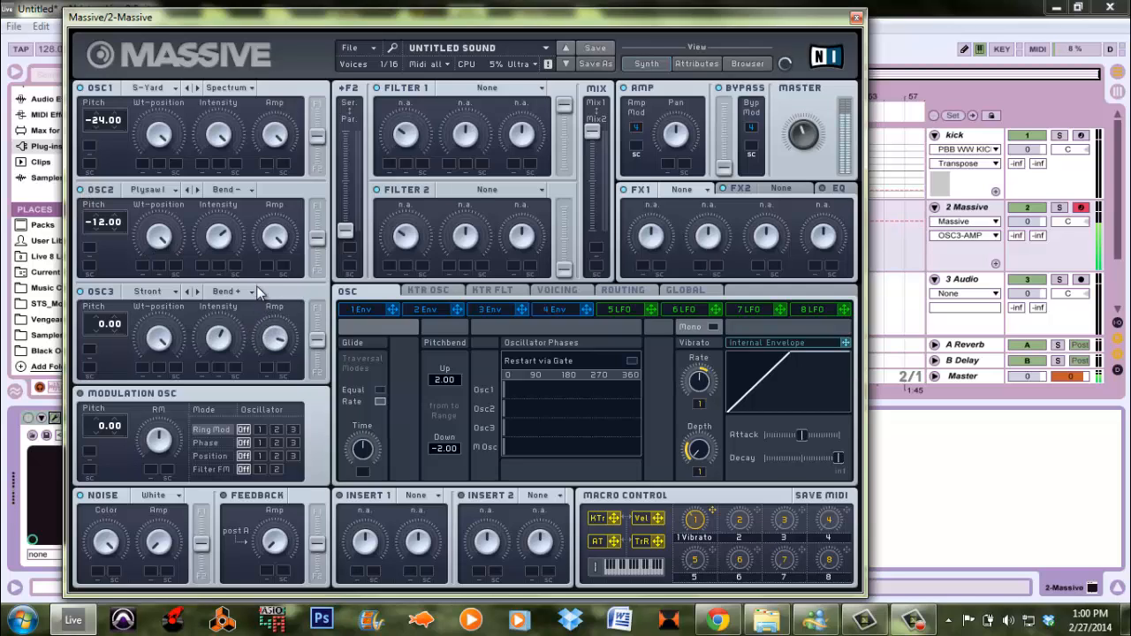
drag(273, 343, 275, 356)
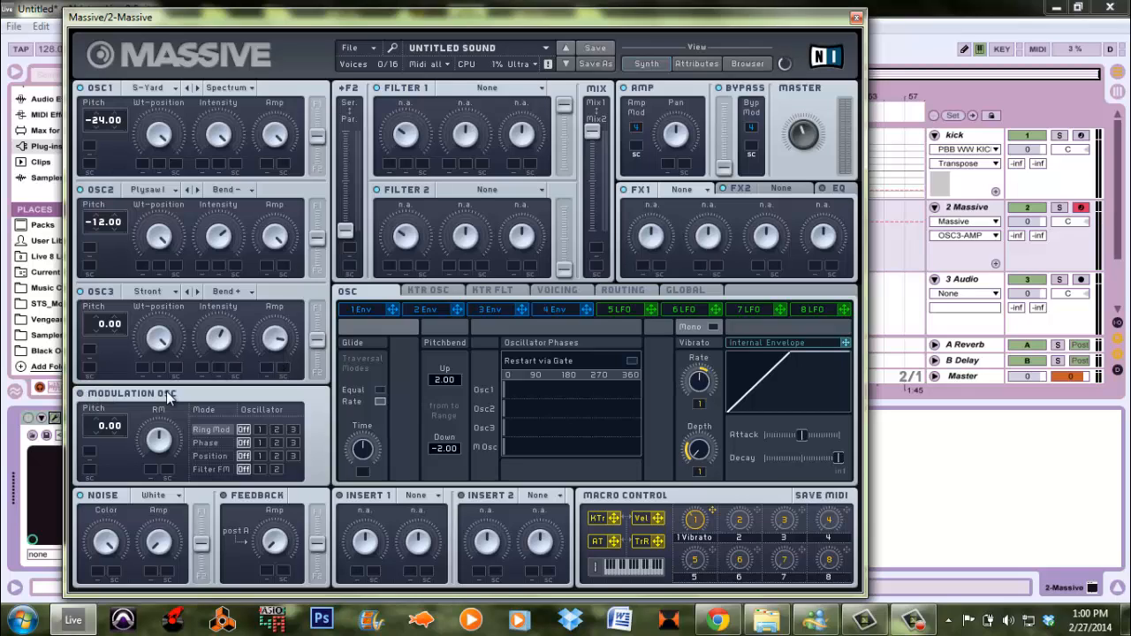
In the Modulation Osc, apply Phase modulation to oscillator 1 and Position modulation to oscillator 2
click(259, 440)
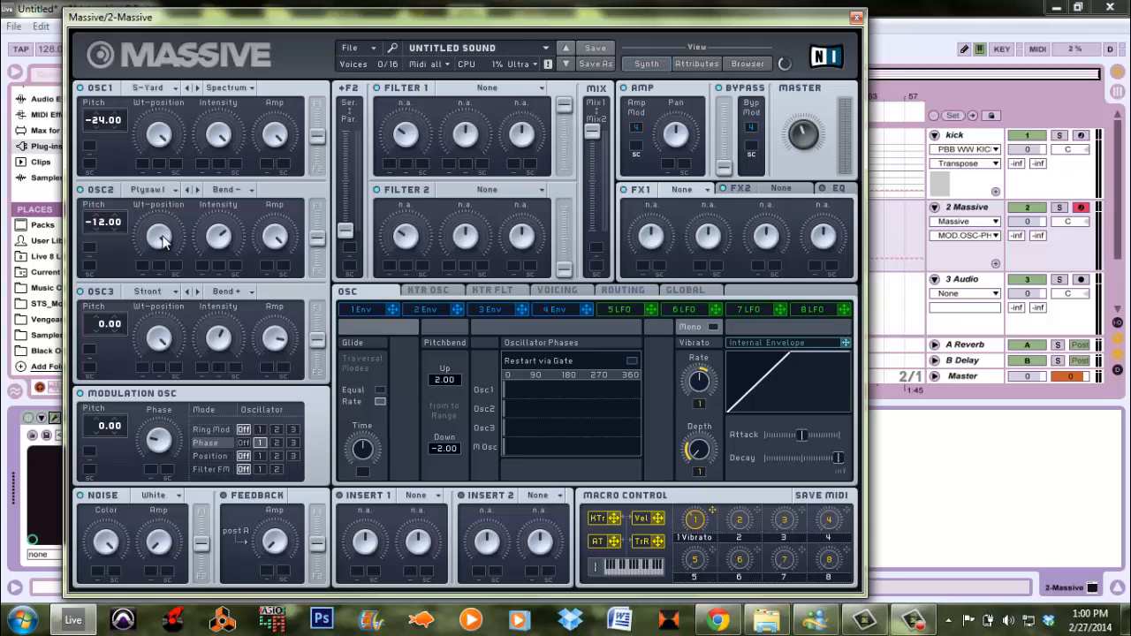
click(259, 443)
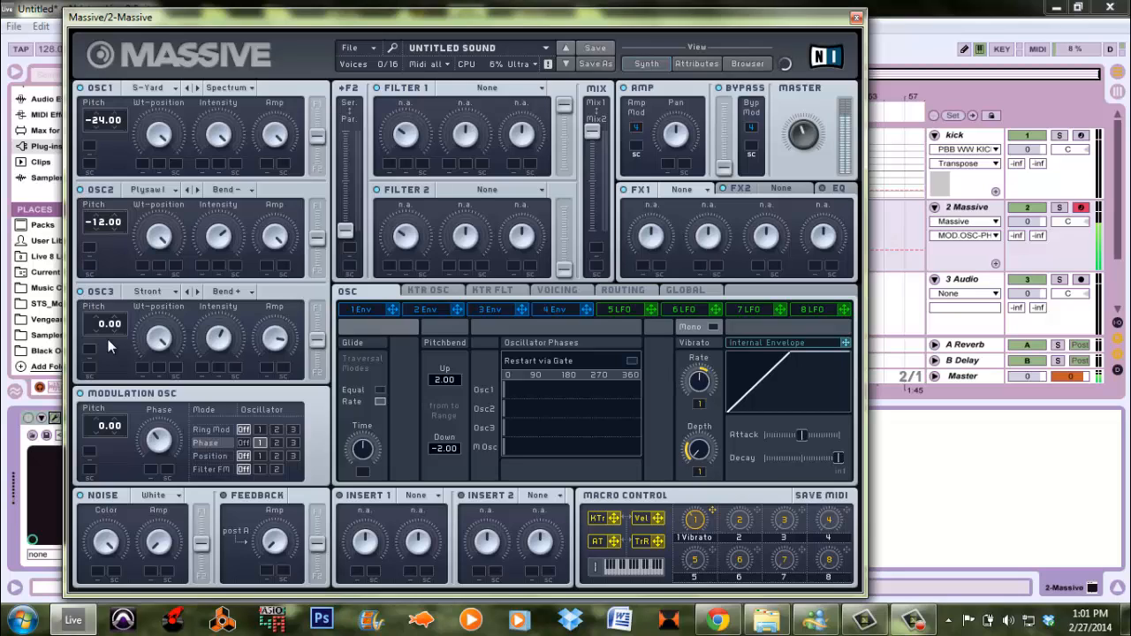
click(277, 457)
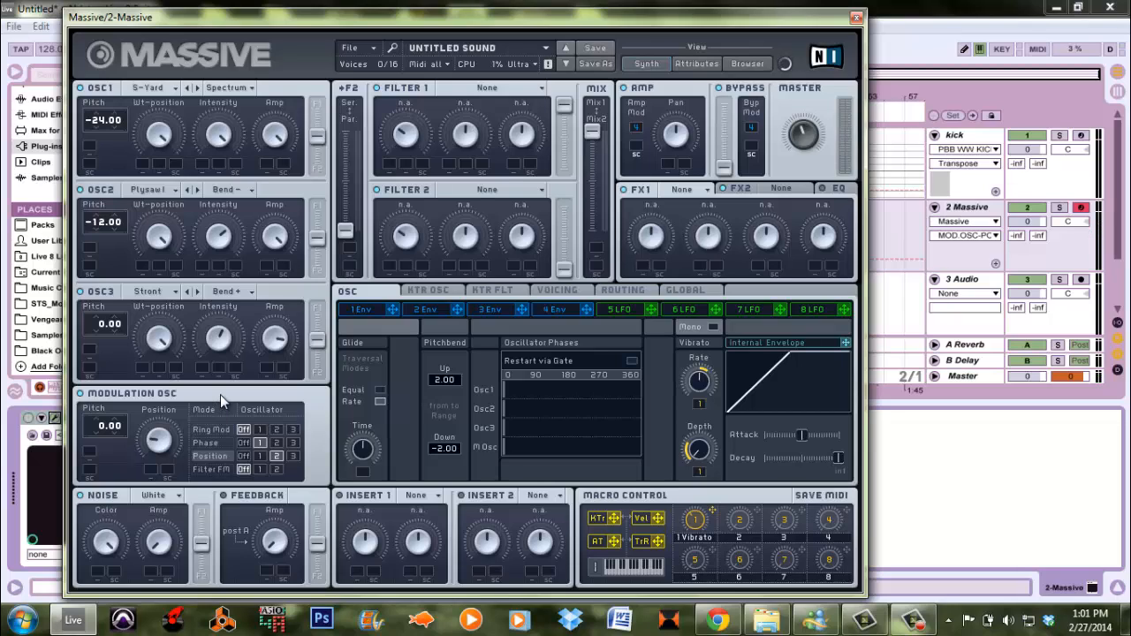
Bring in some white noise with the Noise amp and set Insert 1 to Bitcrusher with a reduced dry/wet
click(166, 550)
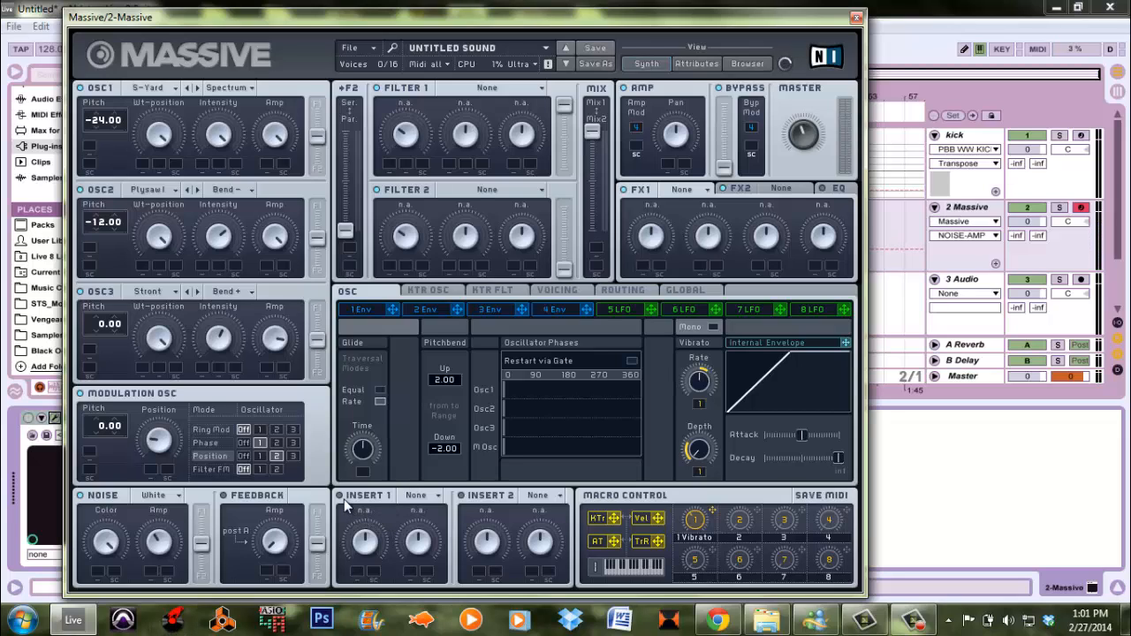
click(418, 501)
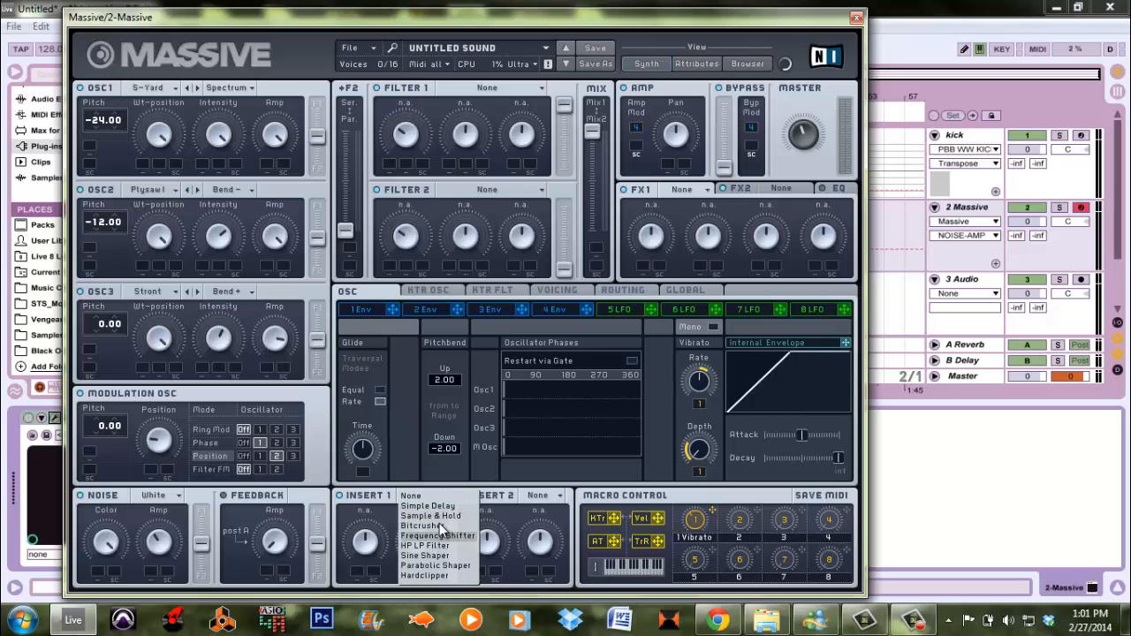
click(442, 532)
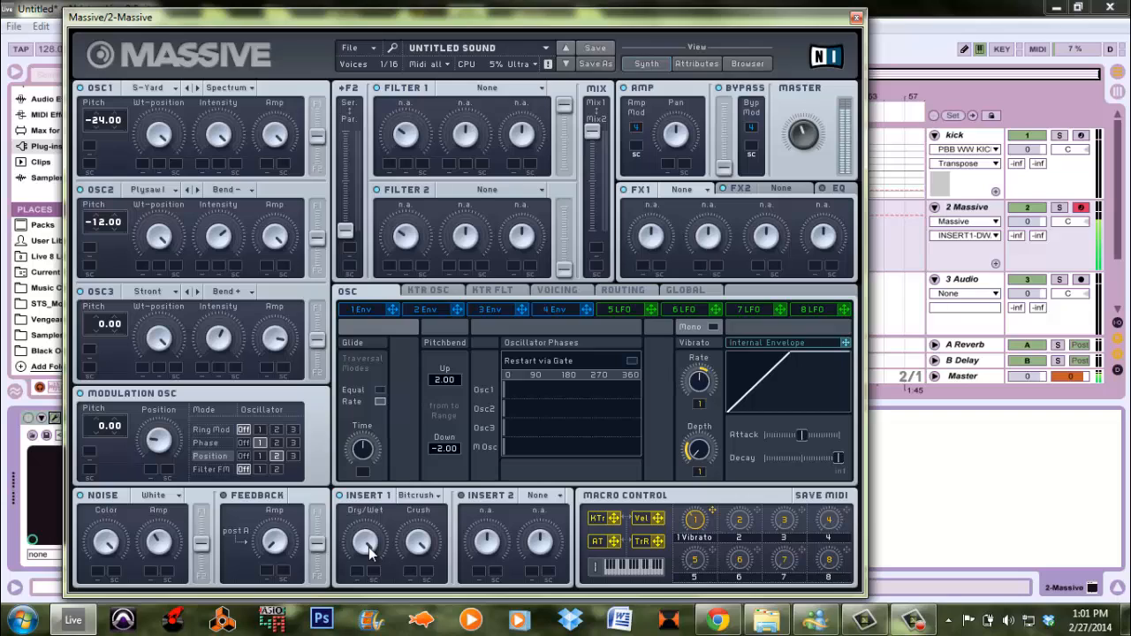
click(419, 543)
click(365, 543)
click(163, 544)
click(367, 540)
Set Insert 2 to Sample & Hold and turn its pitch fully up
click(538, 500)
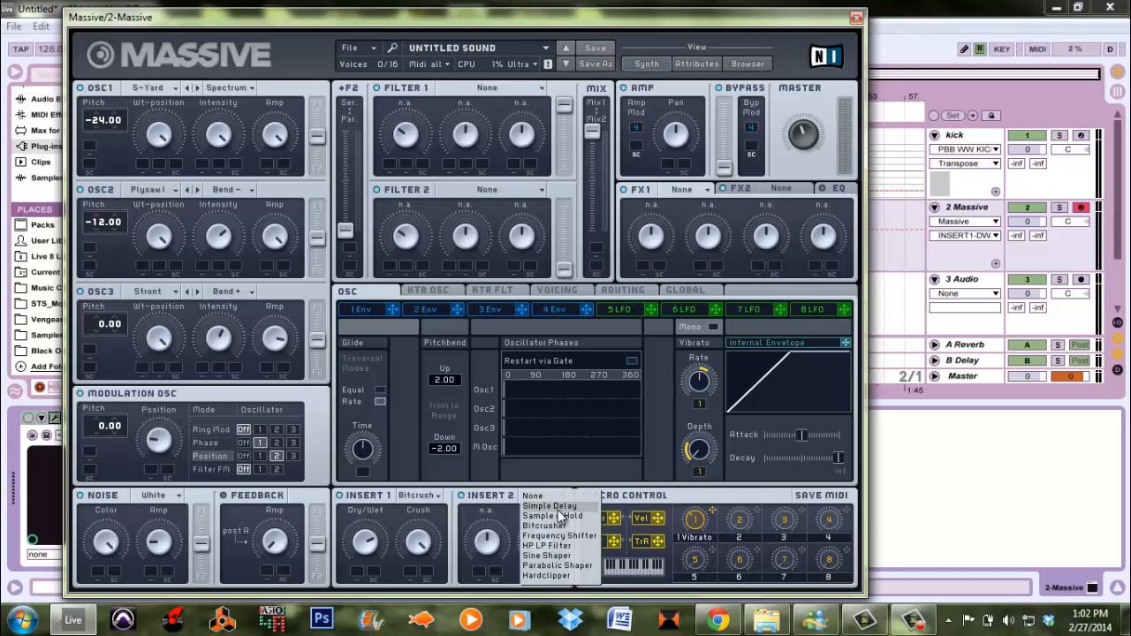
click(564, 515)
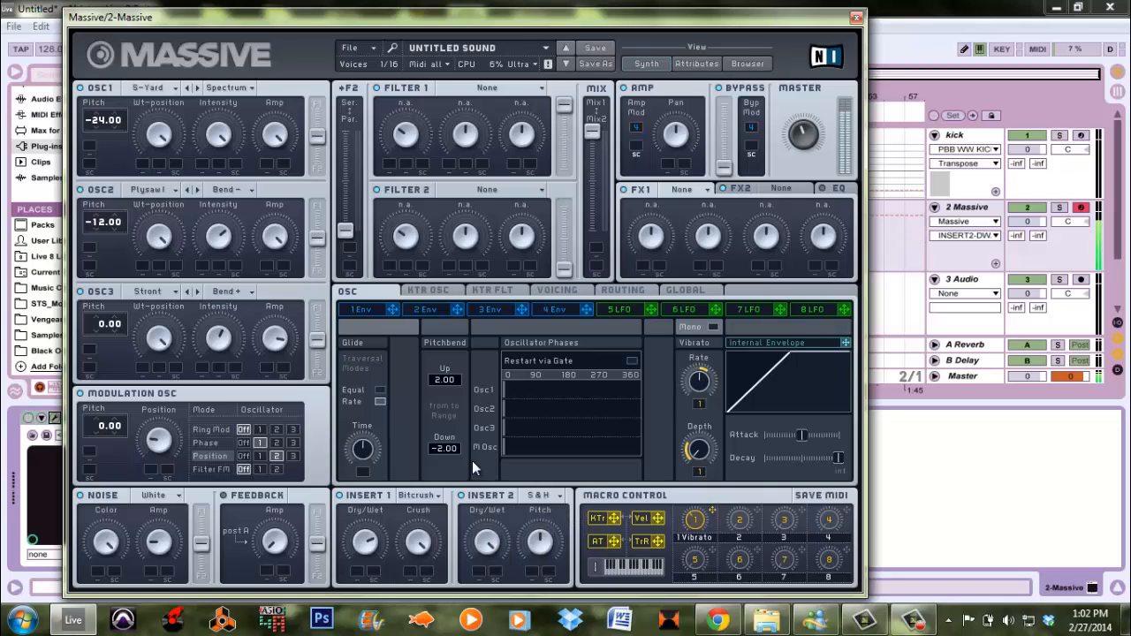
click(536, 541)
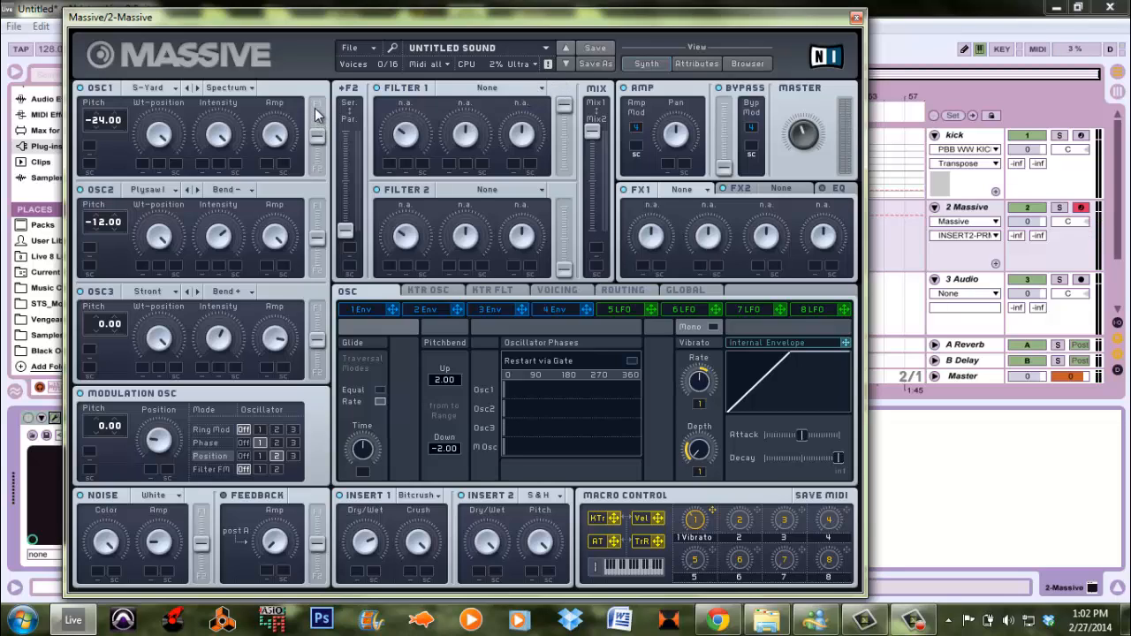
click(594, 132)
click(562, 271)
drag(348, 233, 340, 283)
Set Filter 1 to Lowpass 4 with a raised cutoff, and route the filters in series with the Mix1/Mix2 balance centred
click(537, 87)
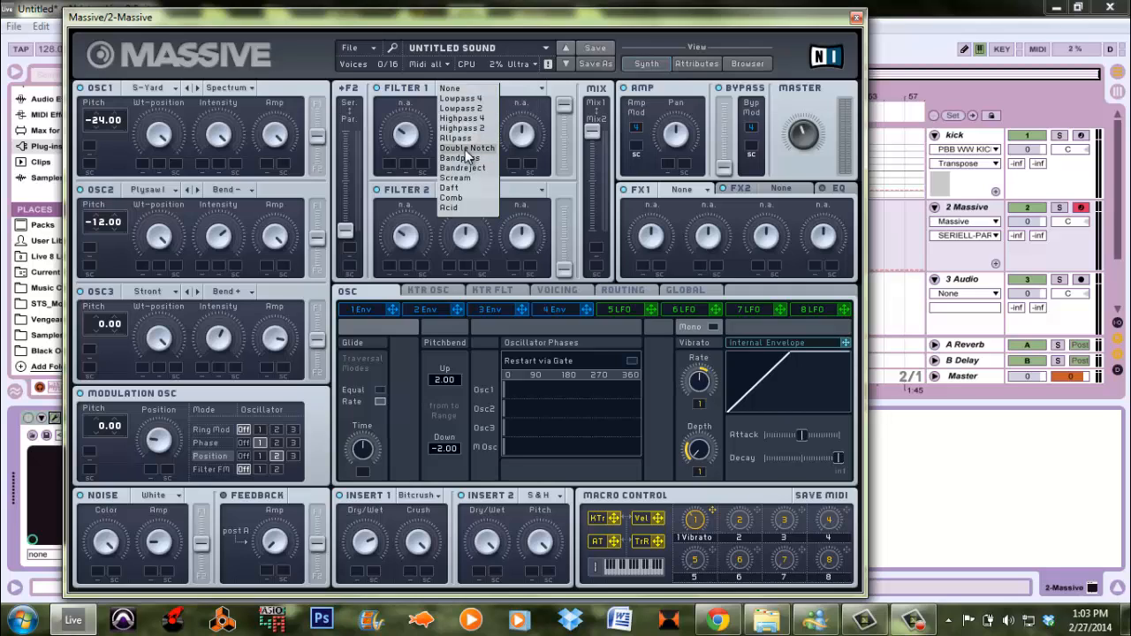
click(472, 101)
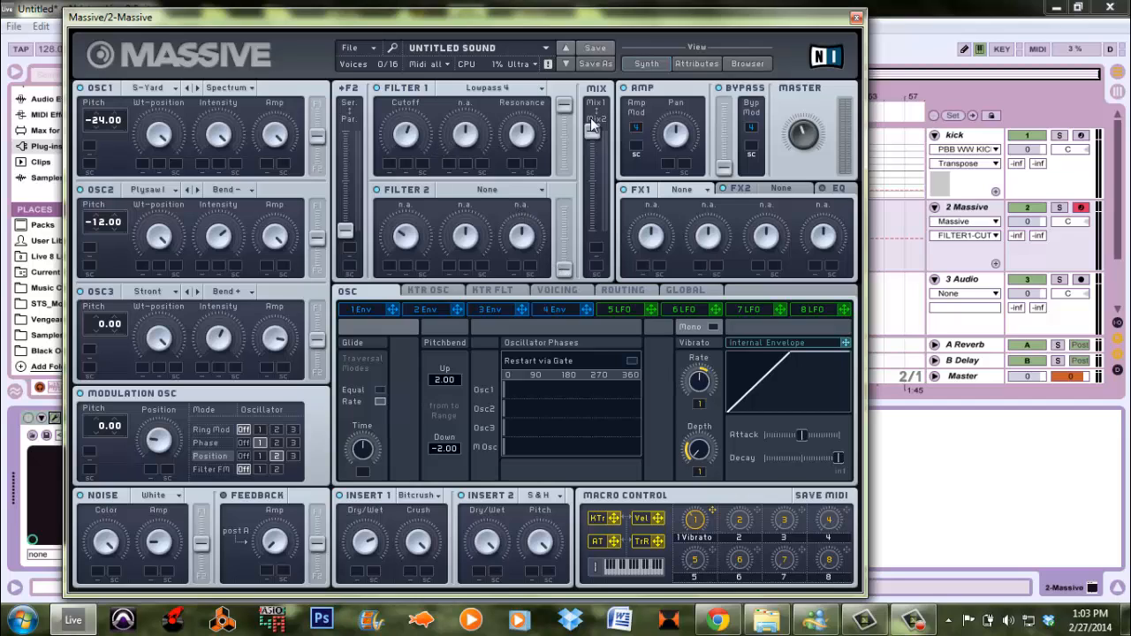
drag(591, 135, 595, 194)
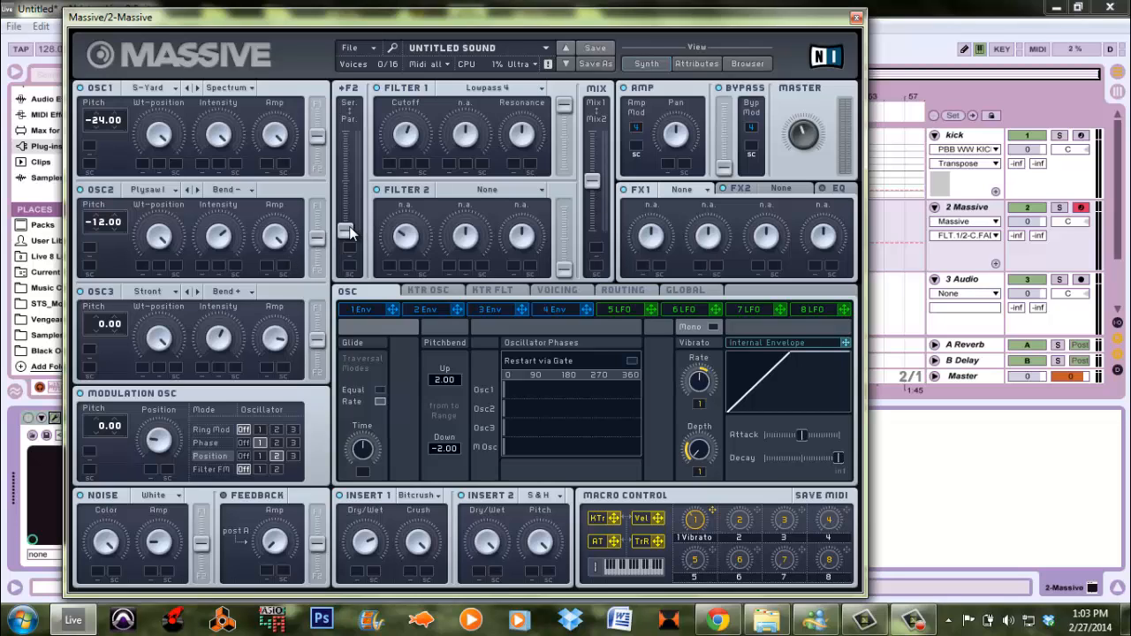
drag(346, 228, 344, 166)
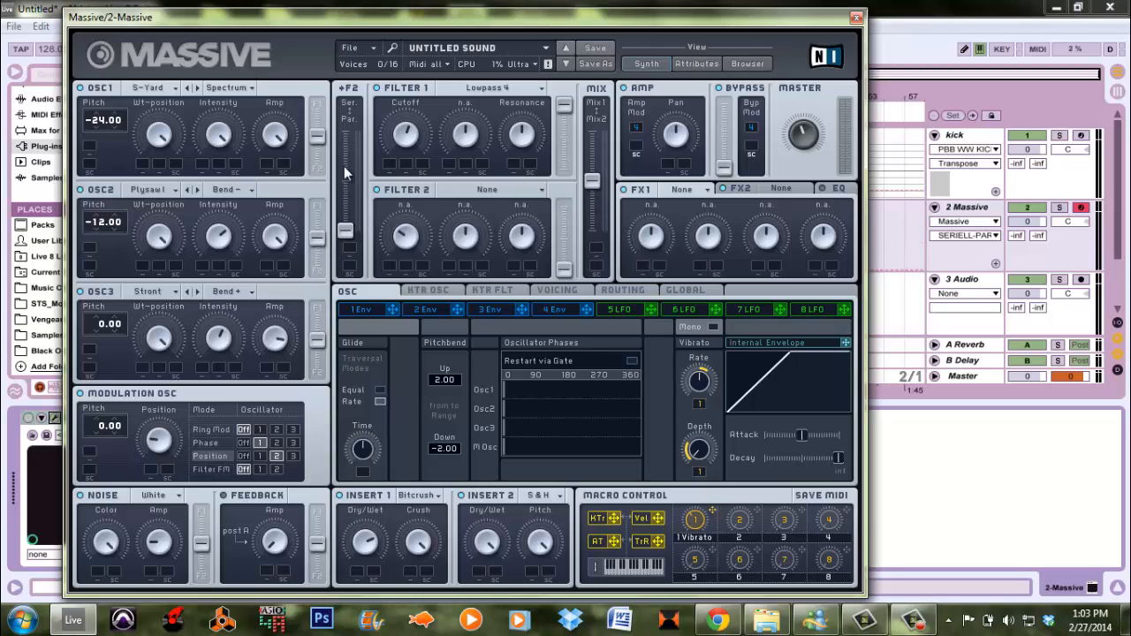
Set Filter 2 to Daft, raise its cutoff and output level, and set its resonance slightly below halfway
click(510, 192)
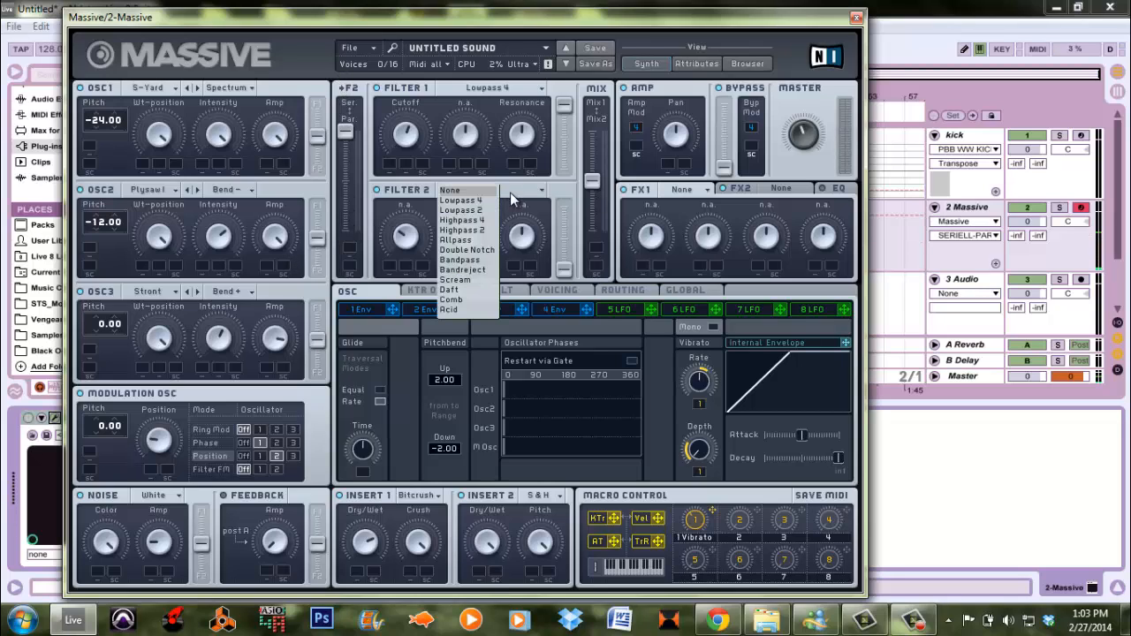
click(465, 291)
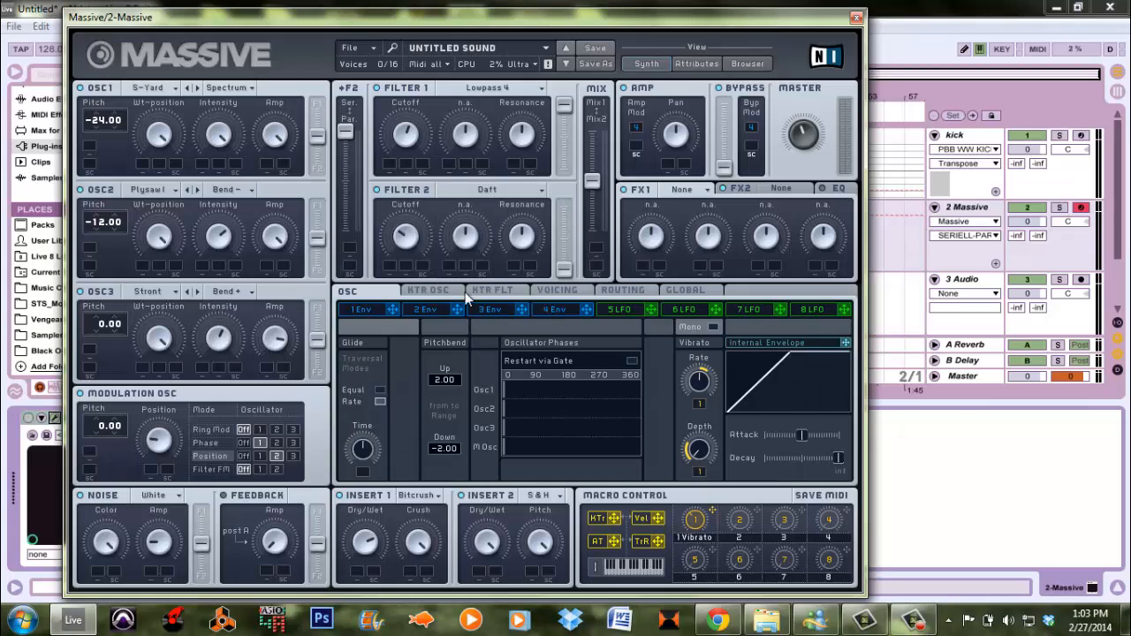
drag(408, 237, 390, 148)
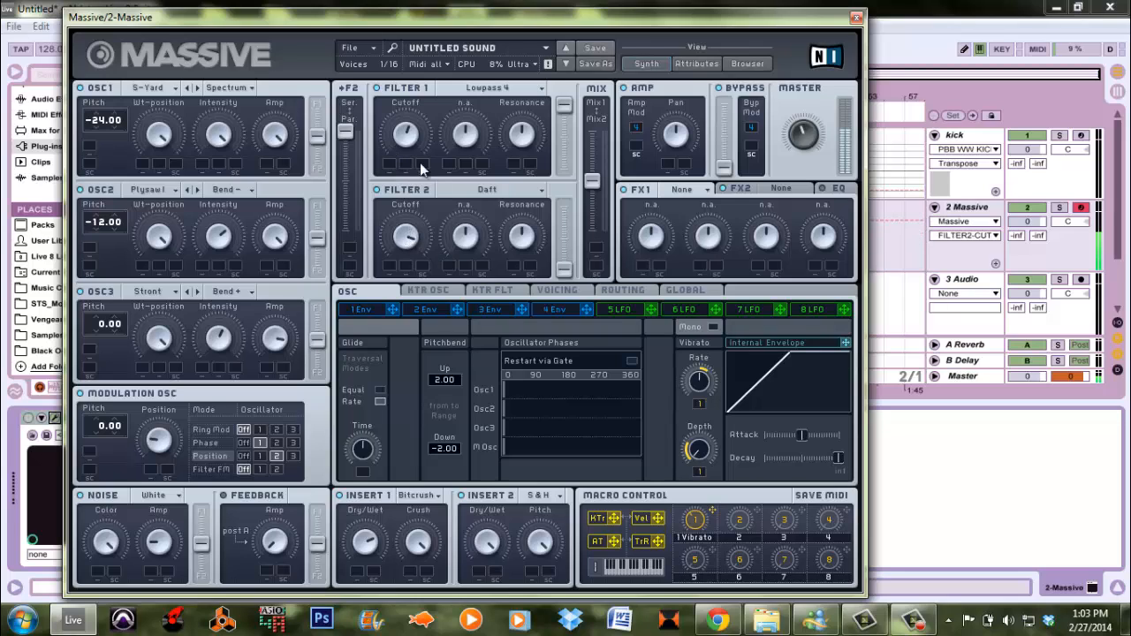
drag(522, 234, 517, 207)
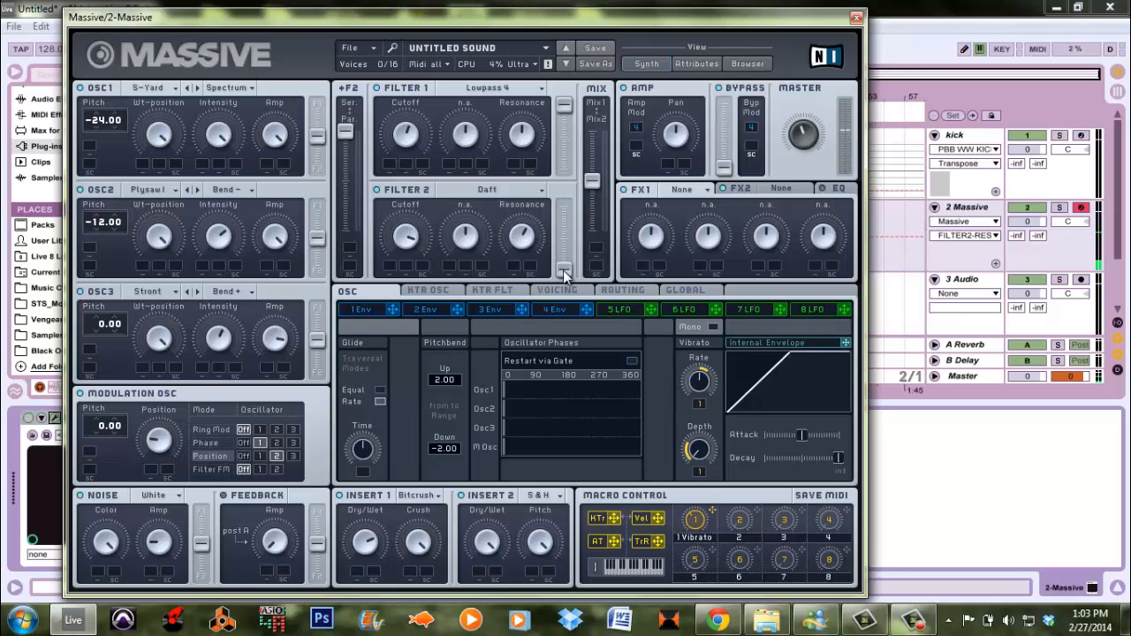
drag(565, 276, 563, 170)
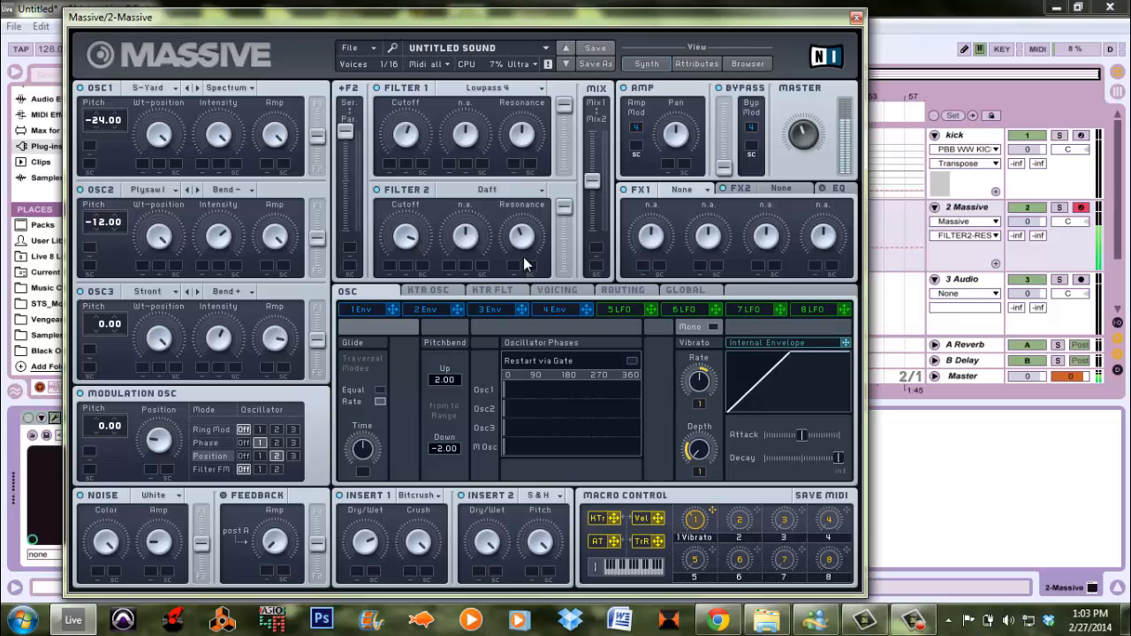
drag(408, 239, 407, 276)
Set FX1 to Phaser Mono, lower its rate and dry/wet, and increase its depth
click(696, 192)
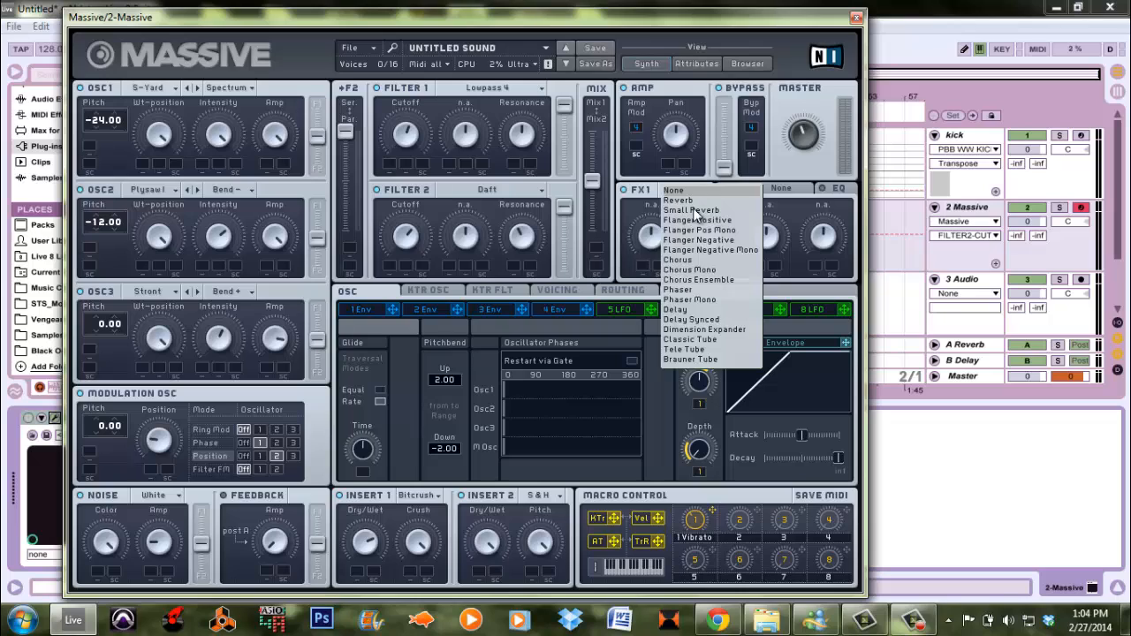
click(704, 300)
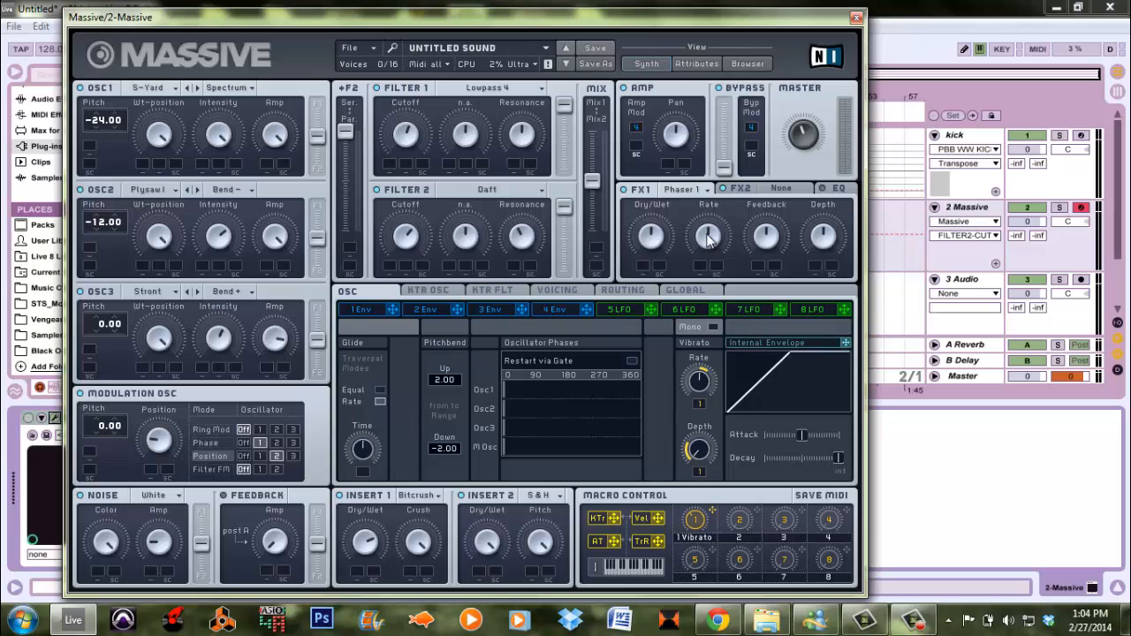
mouse_move(709, 237)
mouse_down()
mouse_move(699, 166)
mouse_move(694, 254)
mouse_up()
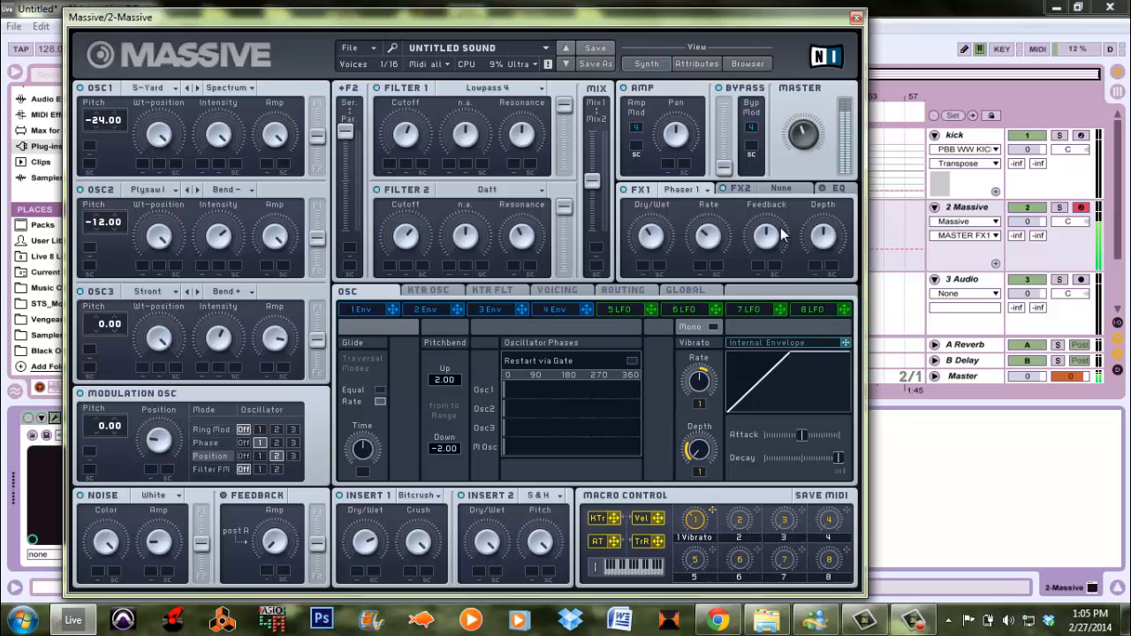
drag(815, 232, 815, 183)
Try the Dimension Expander in FX2 with a raised dry/wet
click(774, 191)
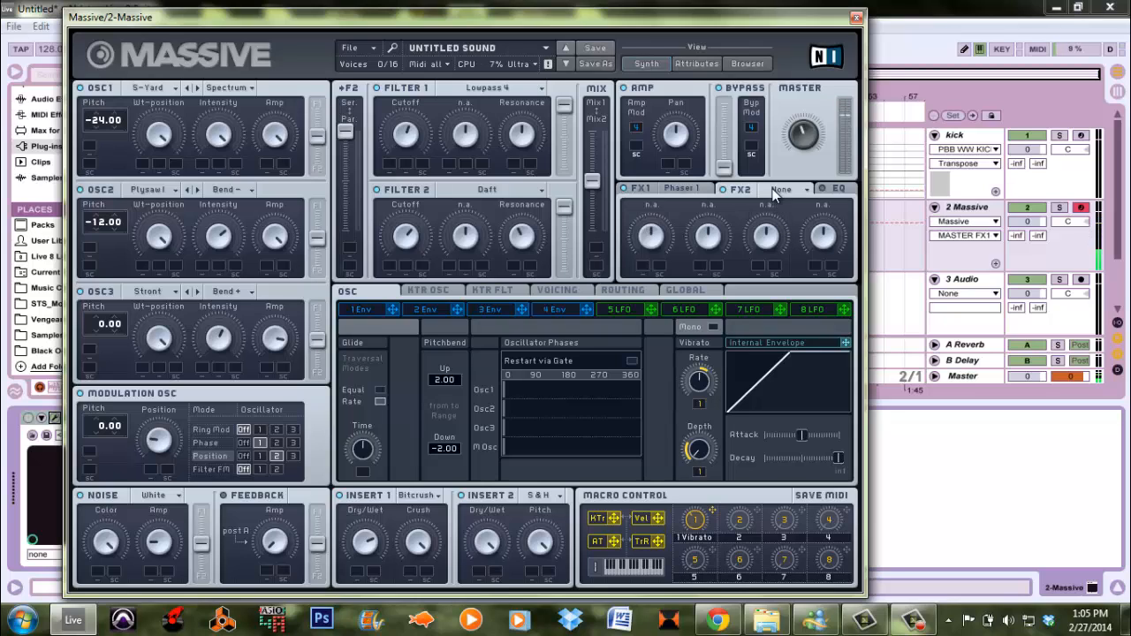
click(784, 188)
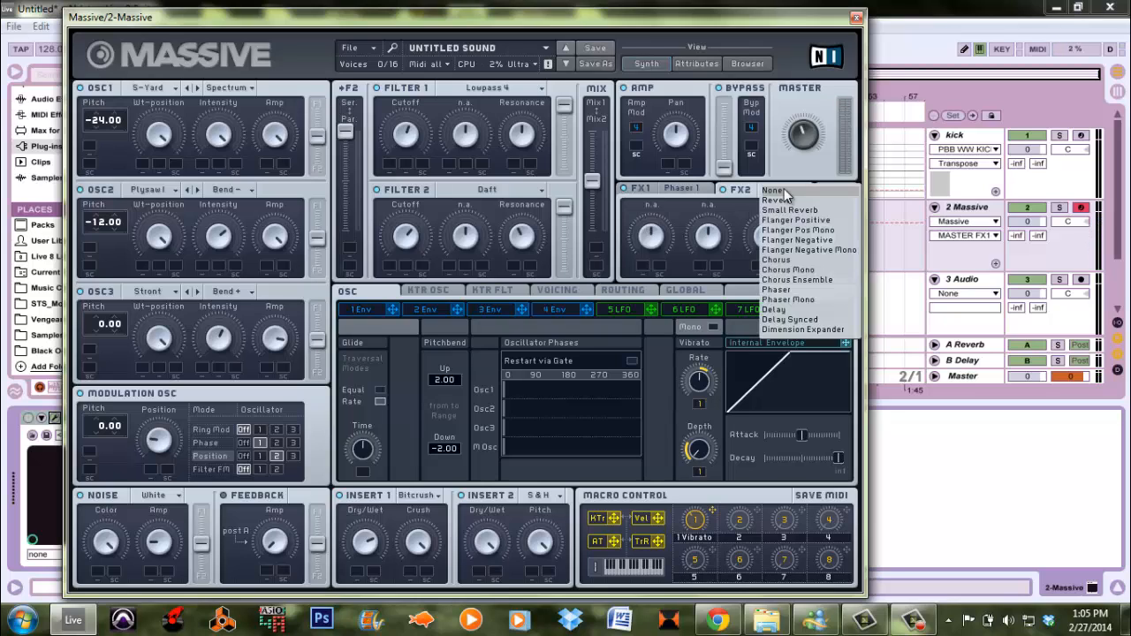
click(807, 329)
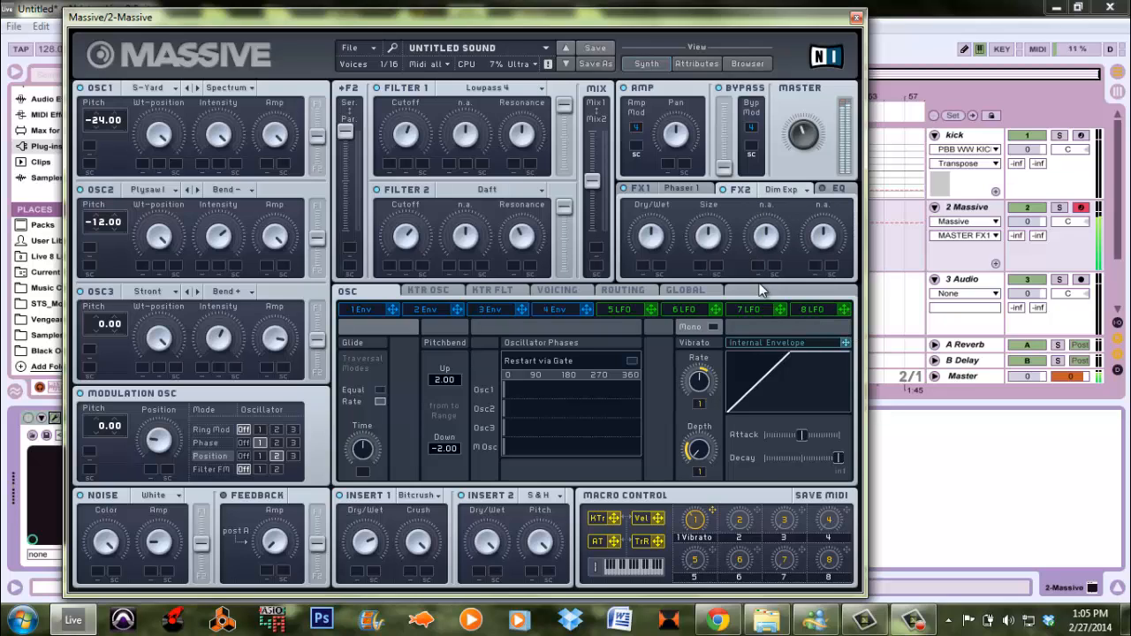
drag(655, 241, 652, 202)
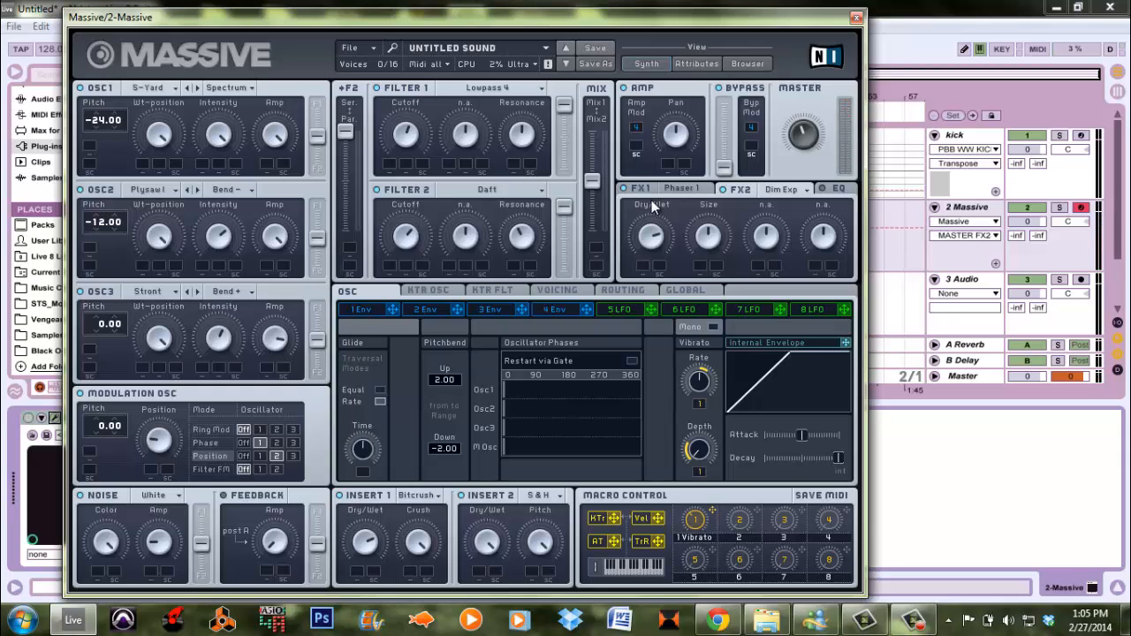
Set FX2 to Chorus and lower its dry/wet, rate, offset and depth
click(762, 190)
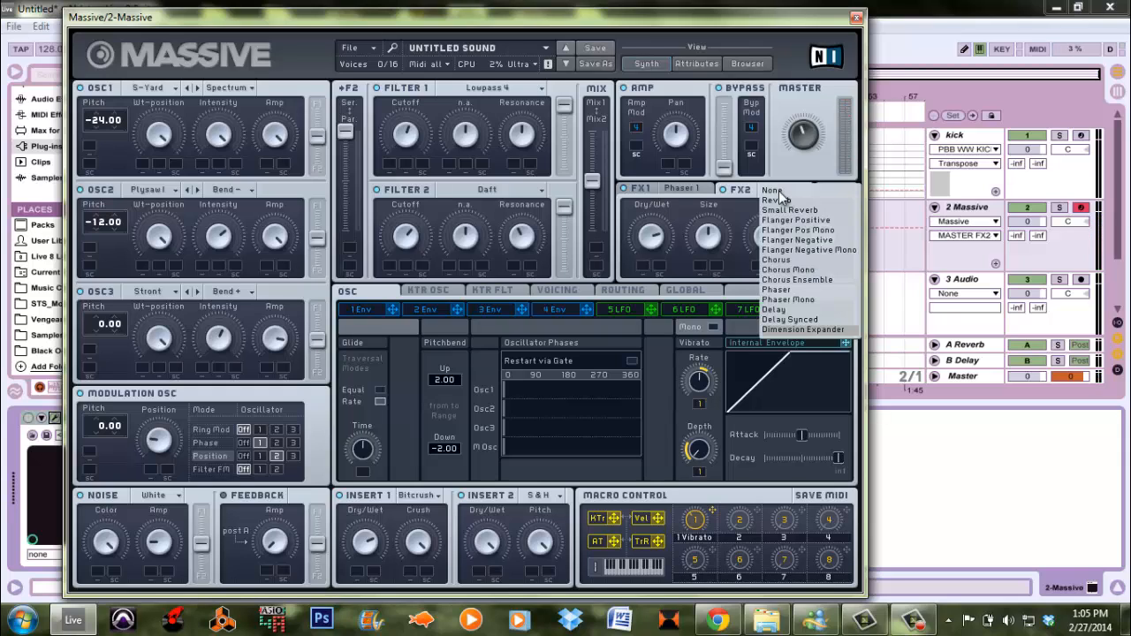
click(810, 260)
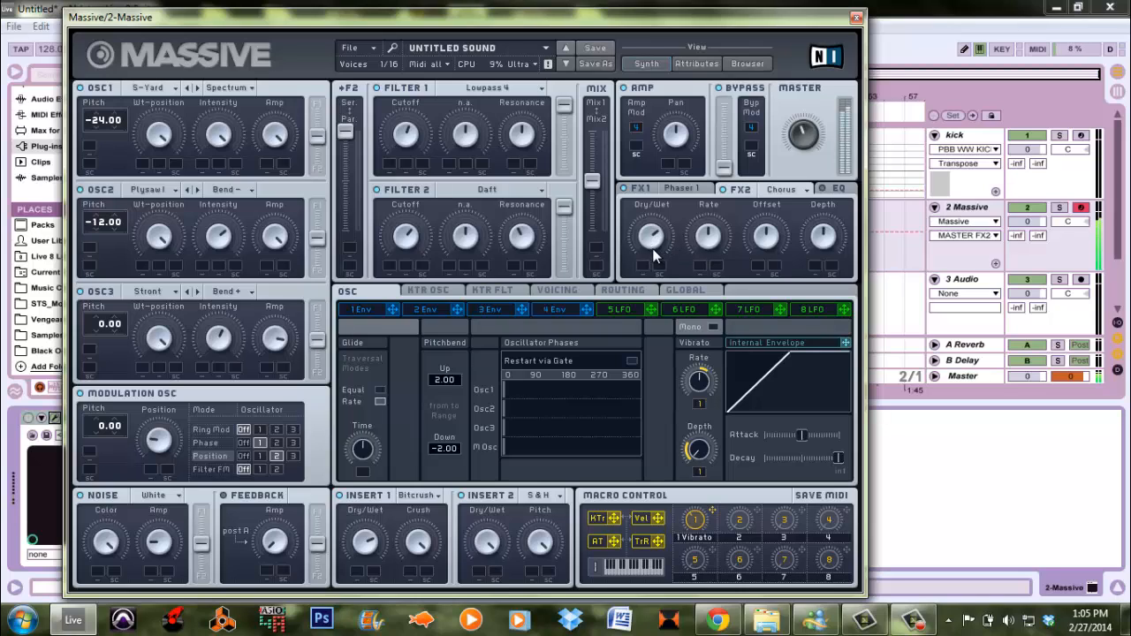
drag(654, 255, 652, 306)
drag(720, 237, 717, 360)
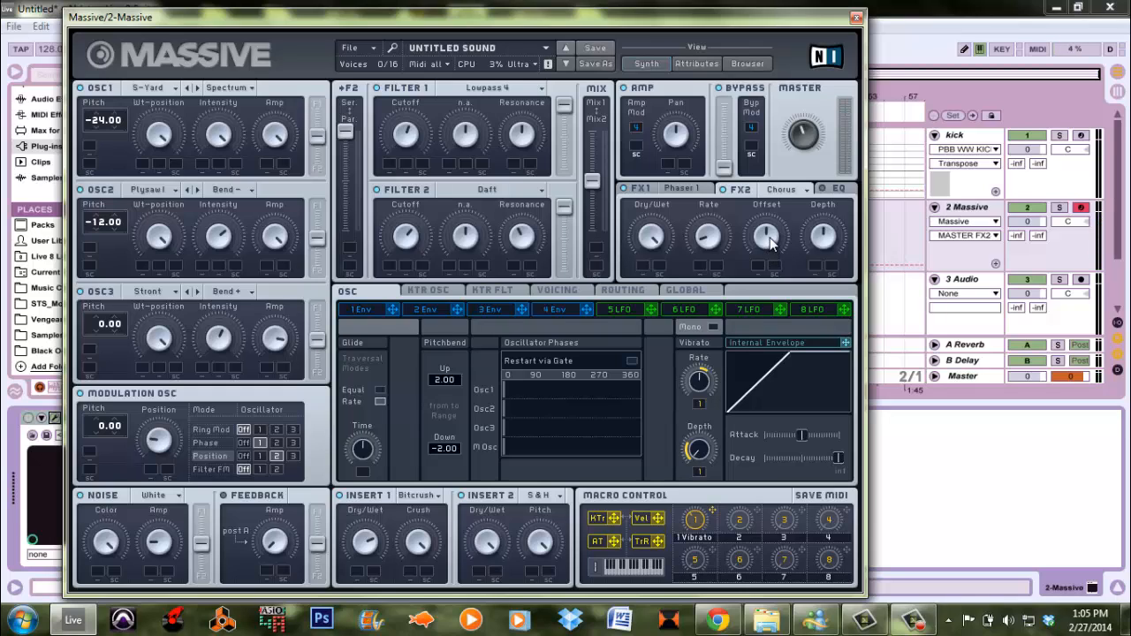
drag(771, 245, 771, 262)
drag(115, 220, 121, 228)
drag(122, 222, 122, 219)
drag(772, 240, 706, 208)
Turn on Sync for 5 LFO and set its ratio to 1/8
click(616, 309)
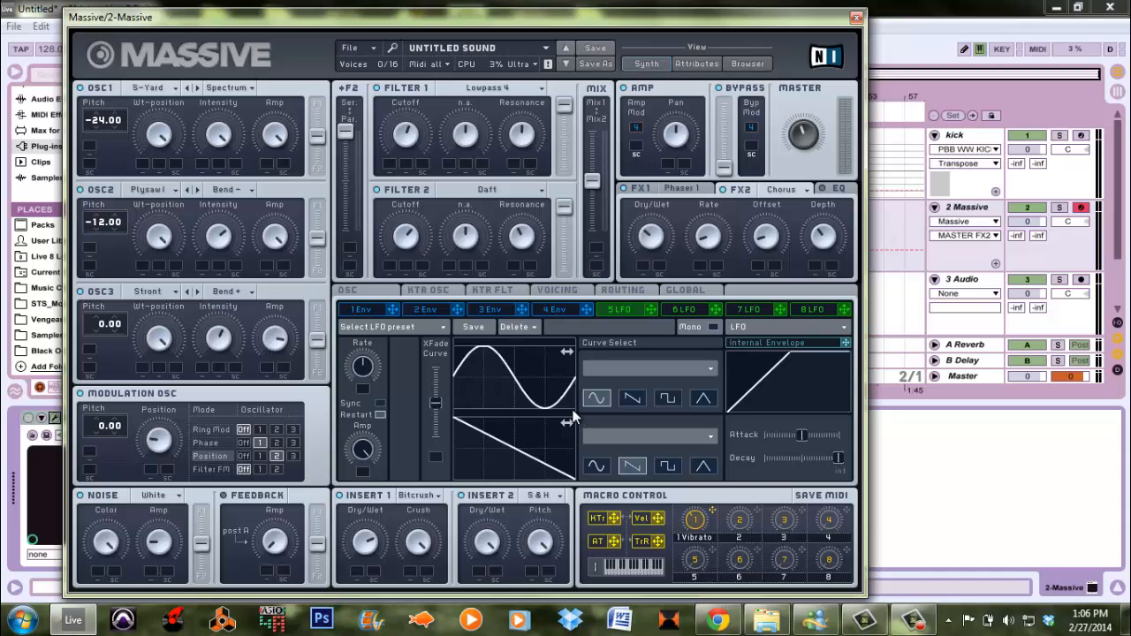
click(381, 402)
drag(372, 378, 372, 389)
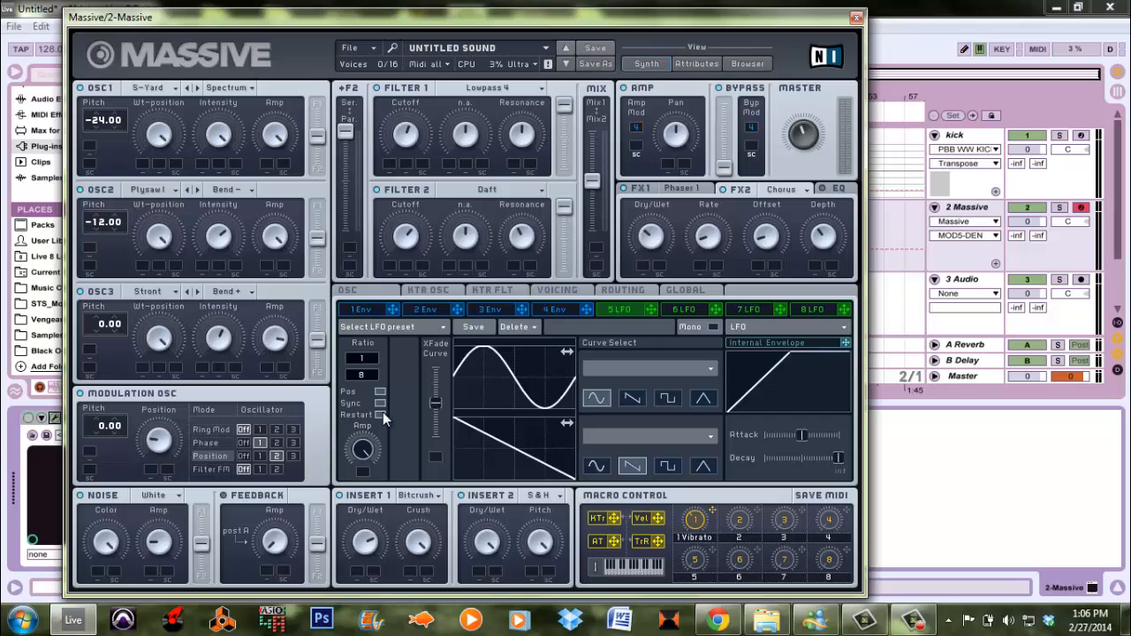
Modulate Filter 1's cutoff with 5 LFO and switch the LFO's upper curve to the falling sawtooth
drag(651, 309, 390, 165)
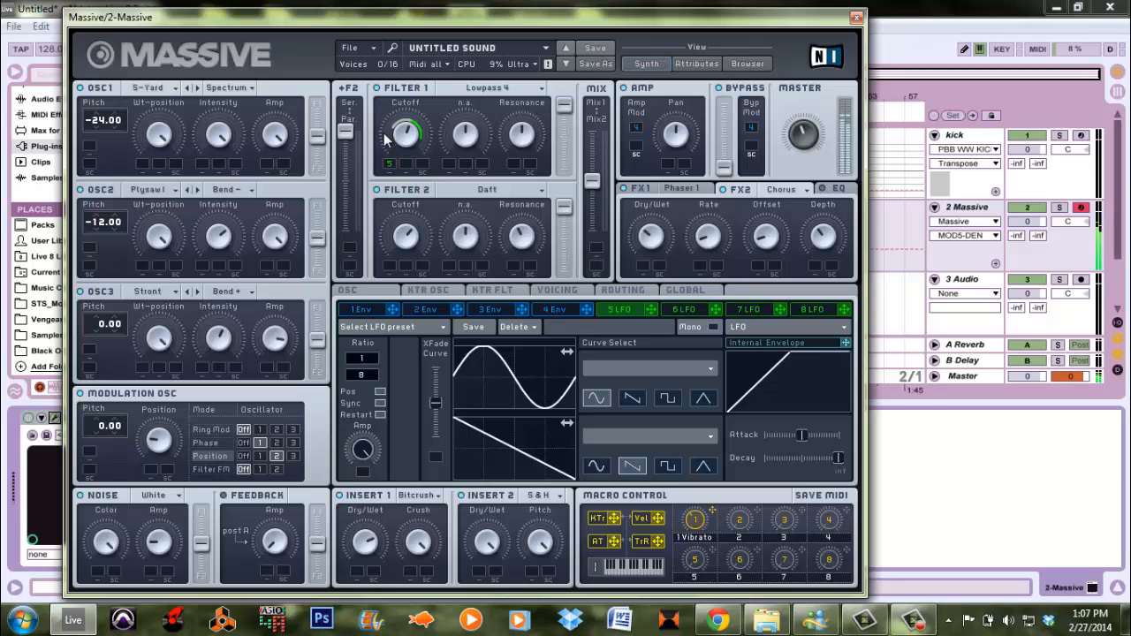
click(633, 399)
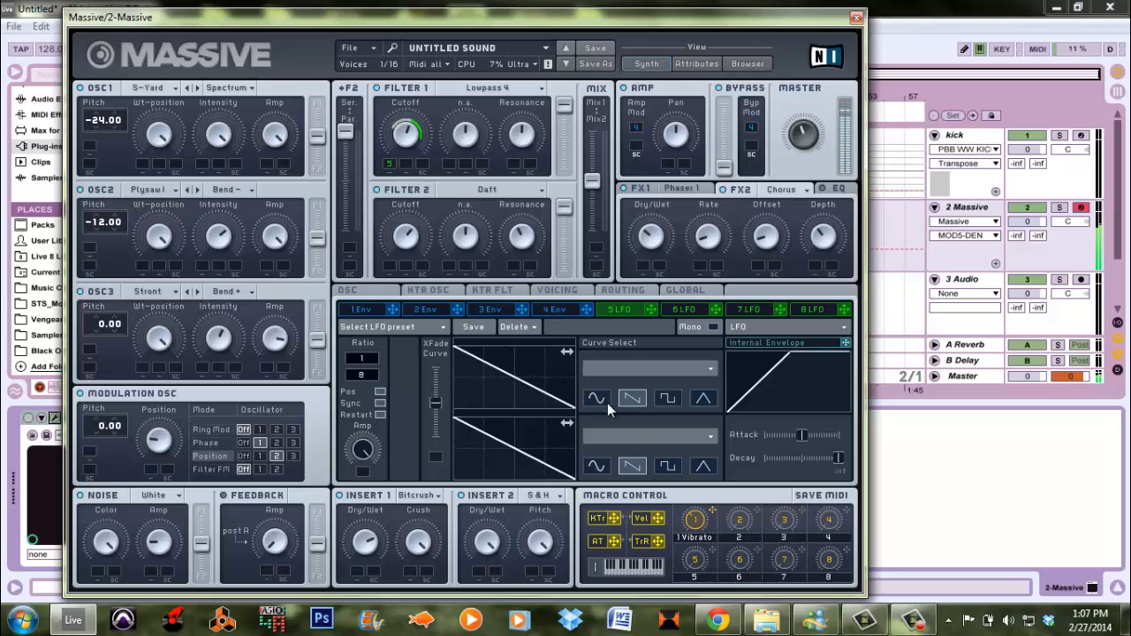
Try the square and triangle shapes on the upper curve of 5 LFO
click(660, 398)
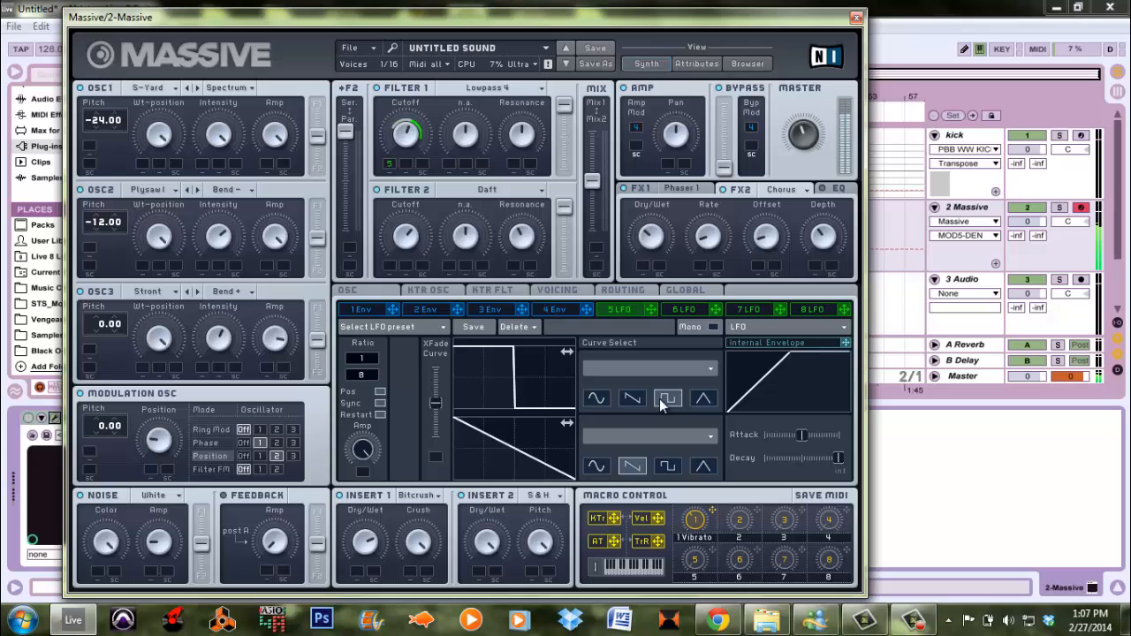
click(700, 400)
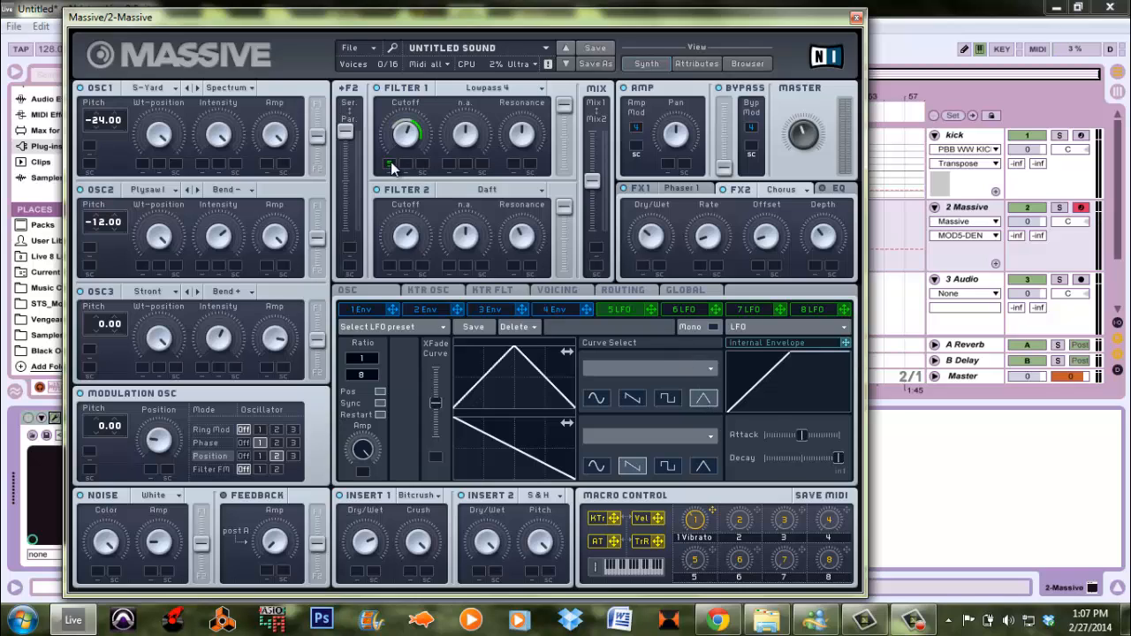
Remove the 5 LFO modulation from Filter 1's cutoff and change modulator 5 to a Performer
right_click(391, 165)
click(405, 184)
click(799, 327)
click(752, 336)
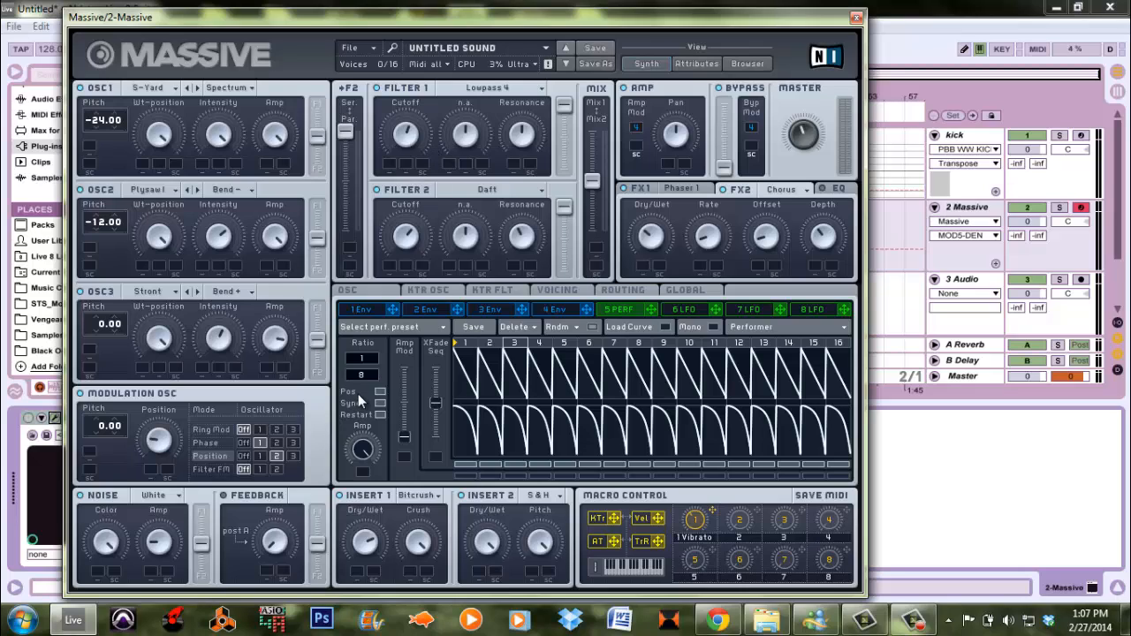
Set the Performer's ratio to 1/4, crossfade it fully to the upper sequence and modulate Filter 1's cutoff with it
drag(368, 378, 367, 379)
drag(434, 402, 435, 368)
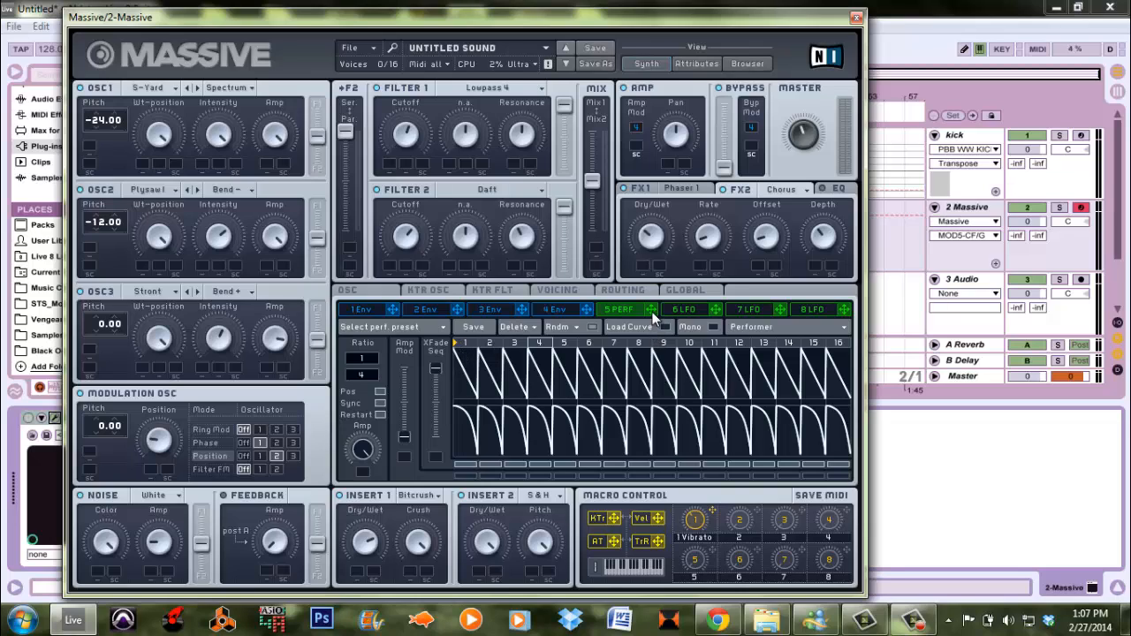
drag(652, 312, 392, 168)
Load multi-peak sawtooth curves into steps 1, 5, 9, 10 and 13 to 15 of the upper sequence, with heights falling towards step 15
click(663, 327)
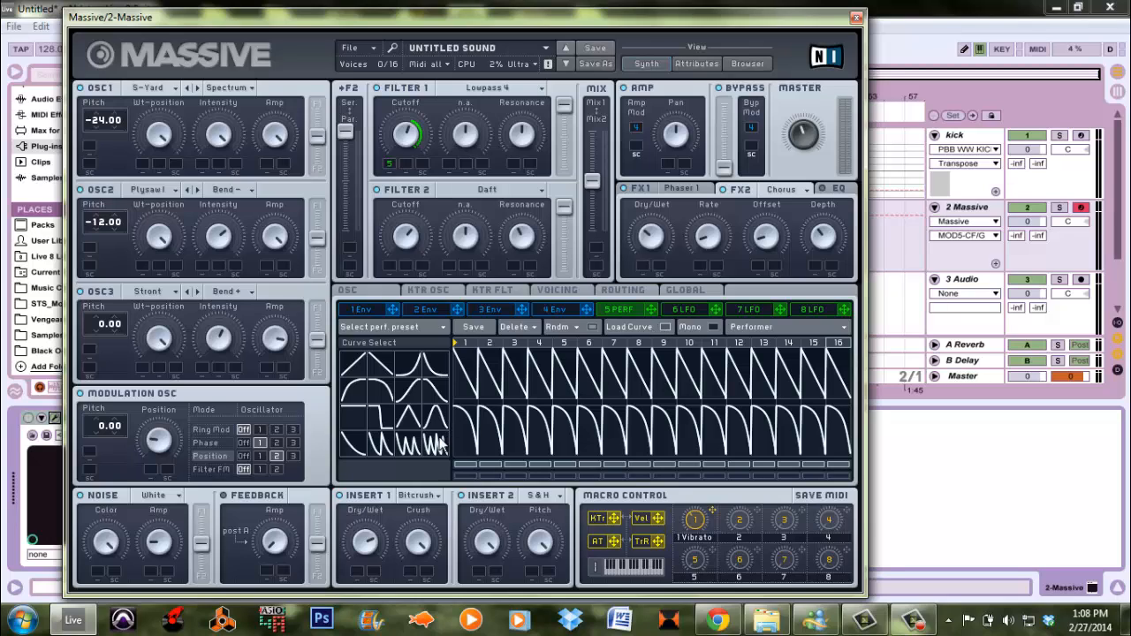
drag(411, 450, 461, 378)
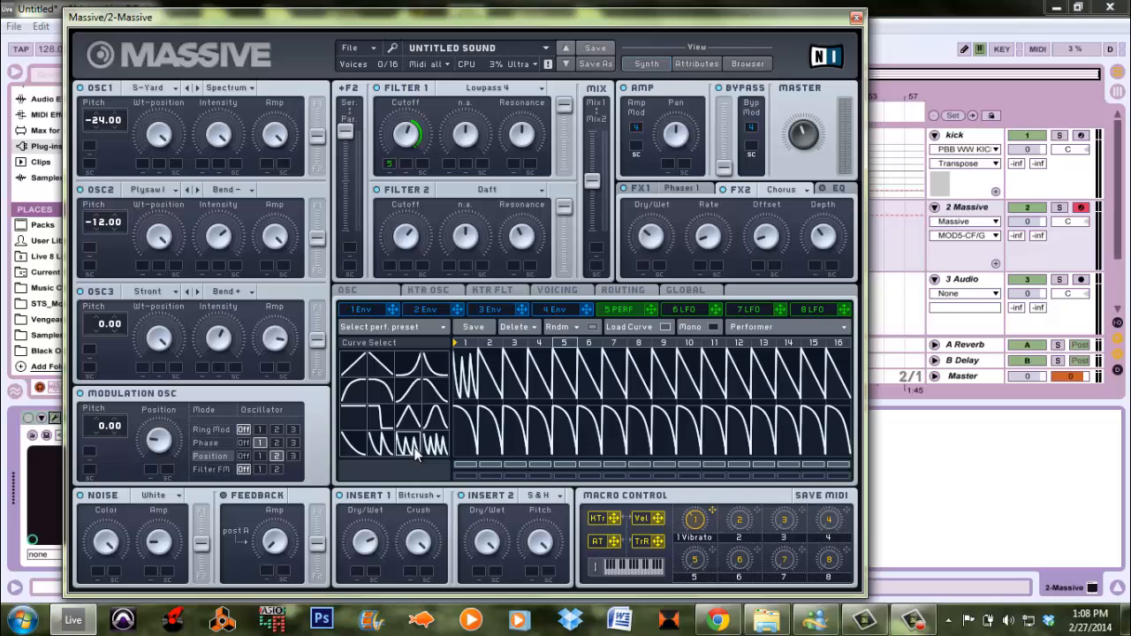
click(561, 375)
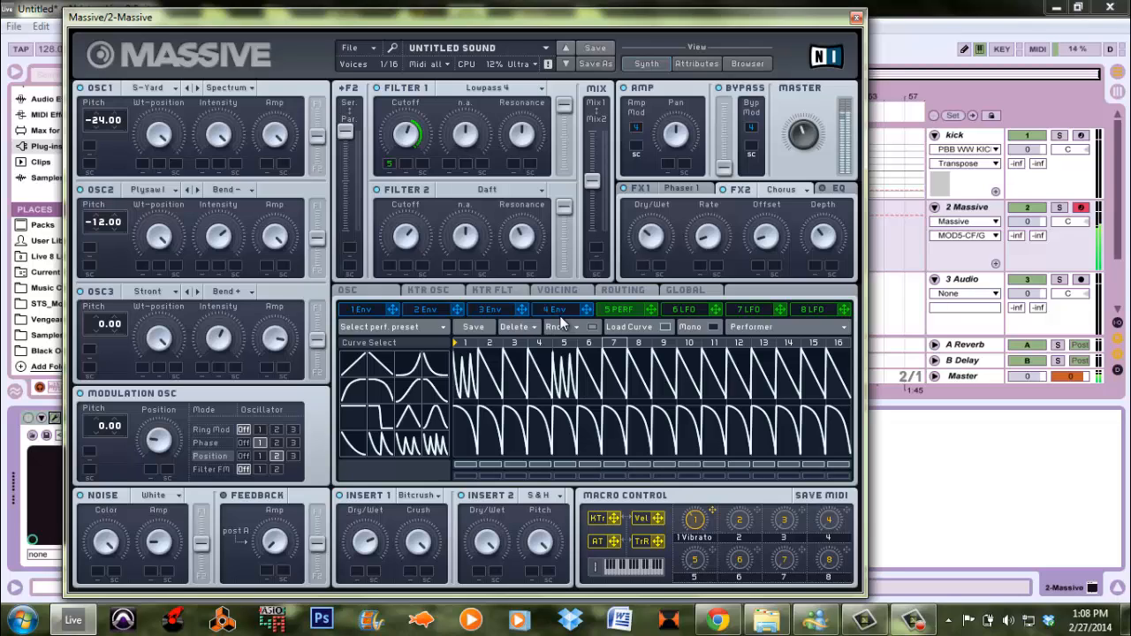
click(696, 386)
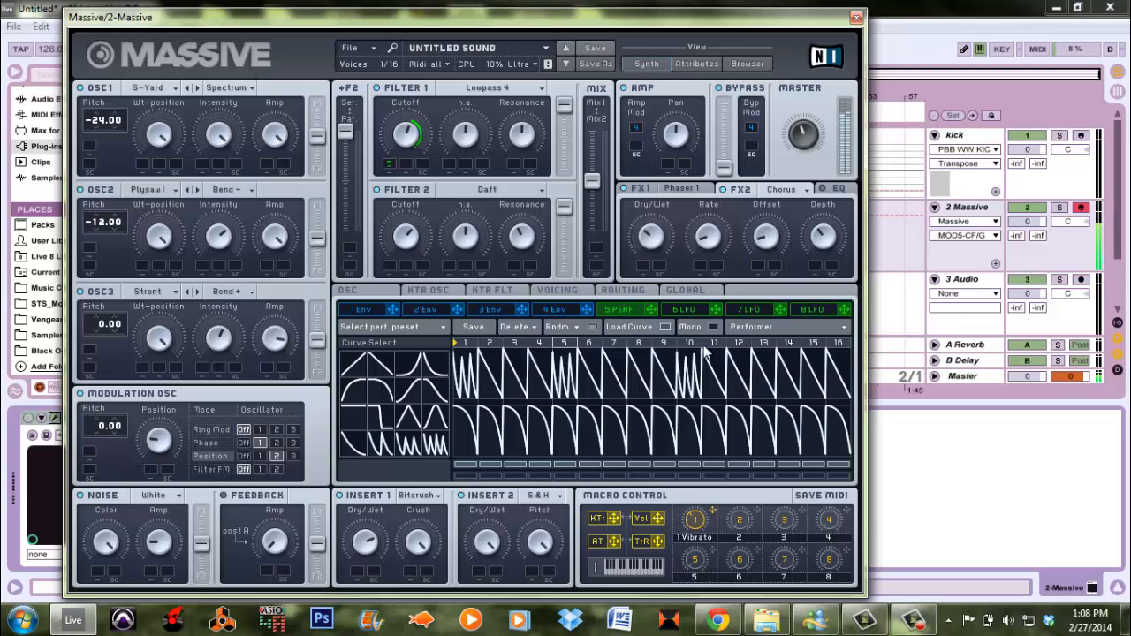
click(413, 448)
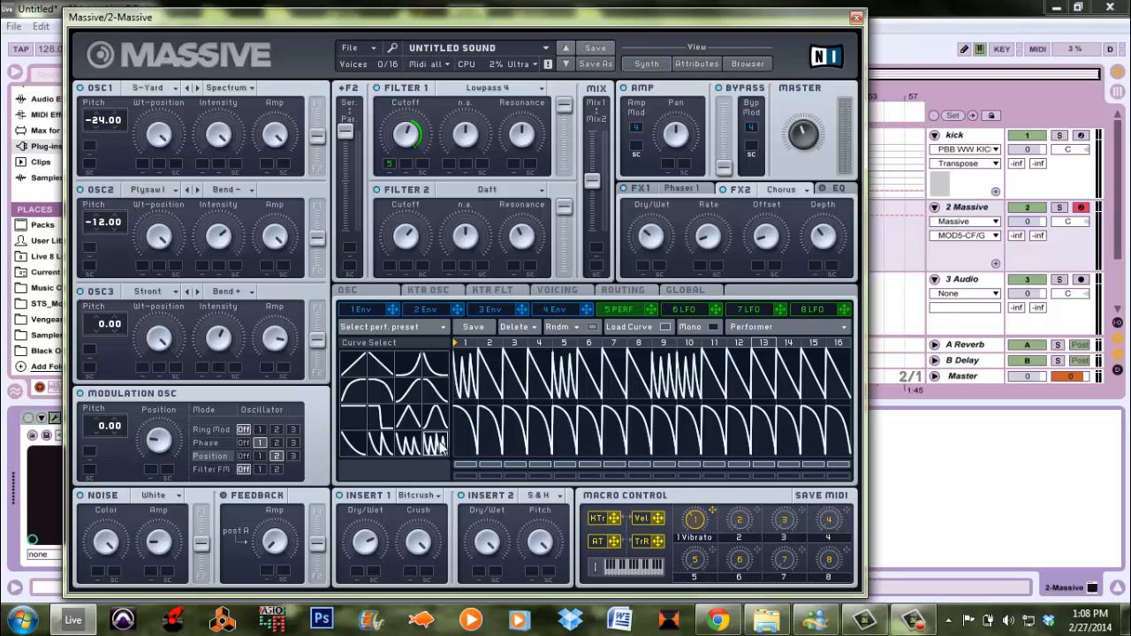
click(409, 442)
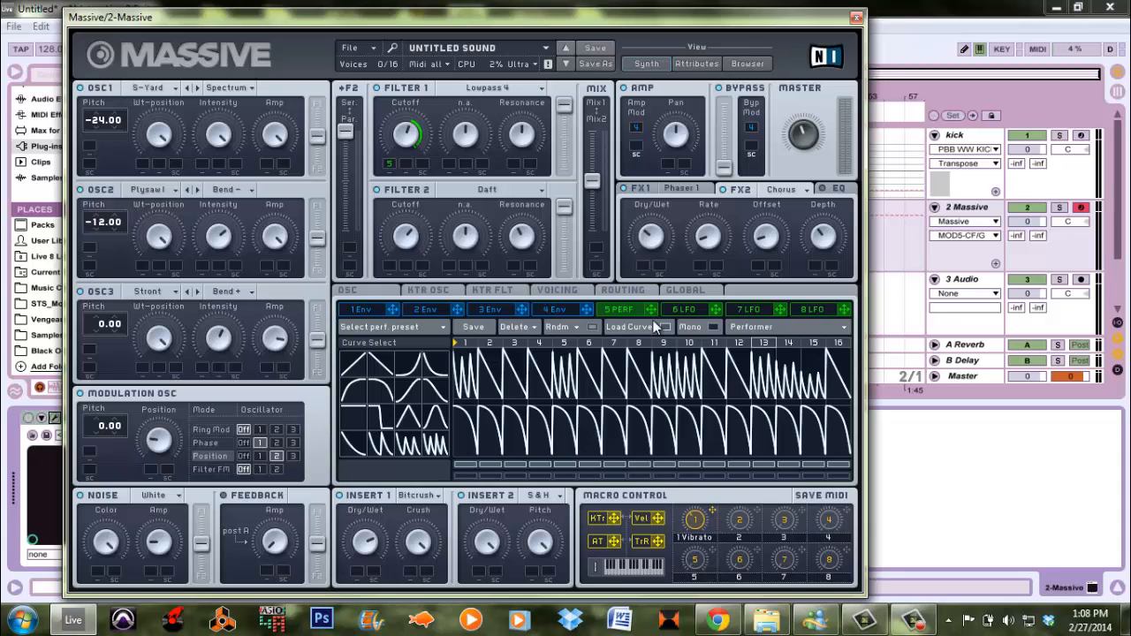
Load low rounded and falling curves into steps 2 and 3 and a half-height flat line into step 4 of the upper sequence
drag(475, 365, 461, 297)
drag(384, 393, 483, 376)
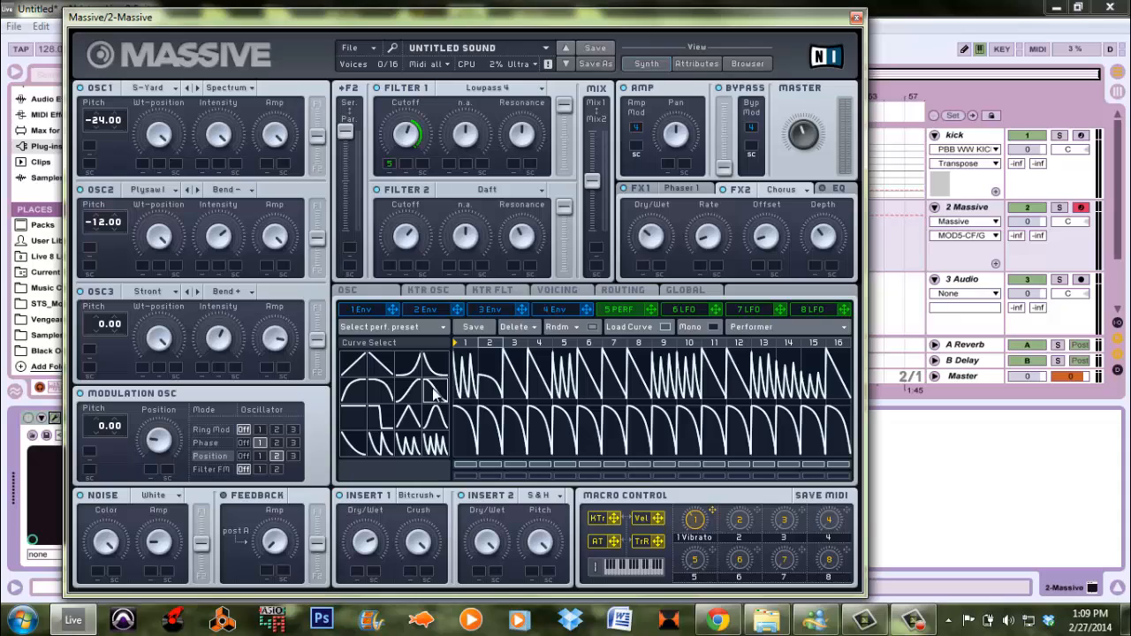
drag(434, 393, 520, 389)
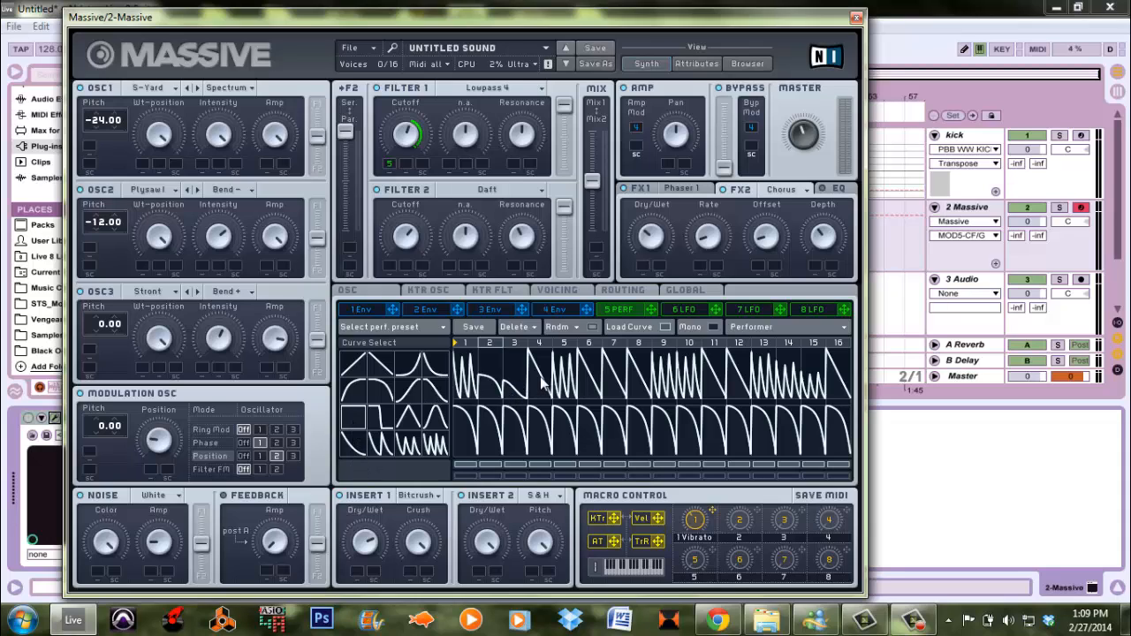
click(542, 386)
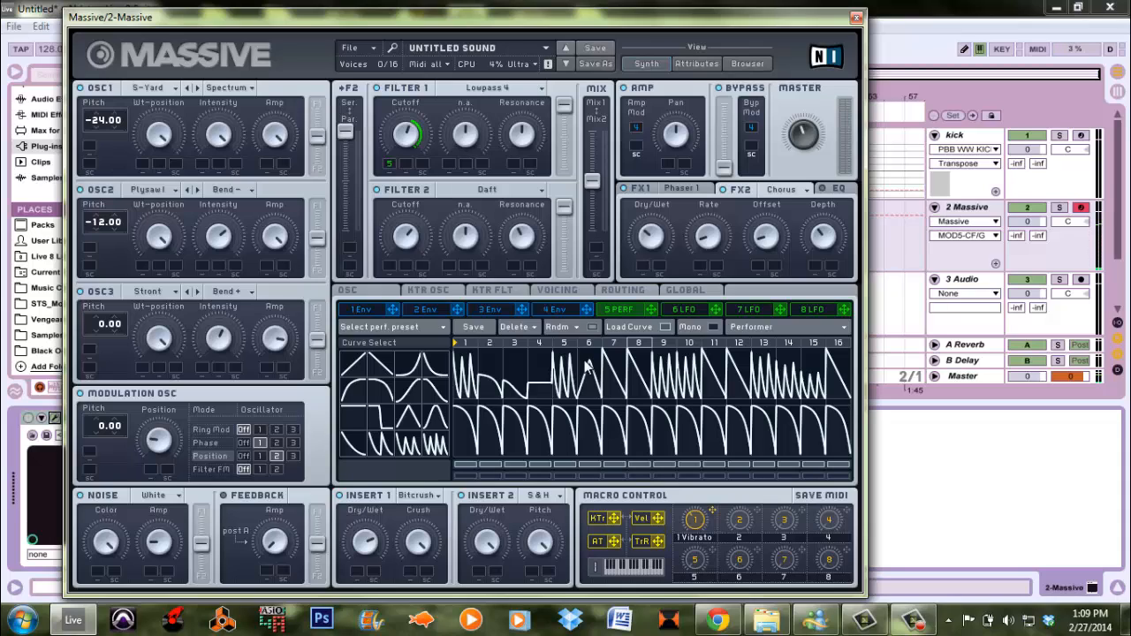
Shape step 6 as a triangle, step 8 as a square pulse, step 12 as a rounded fall and step 16 as a low bell
click(394, 416)
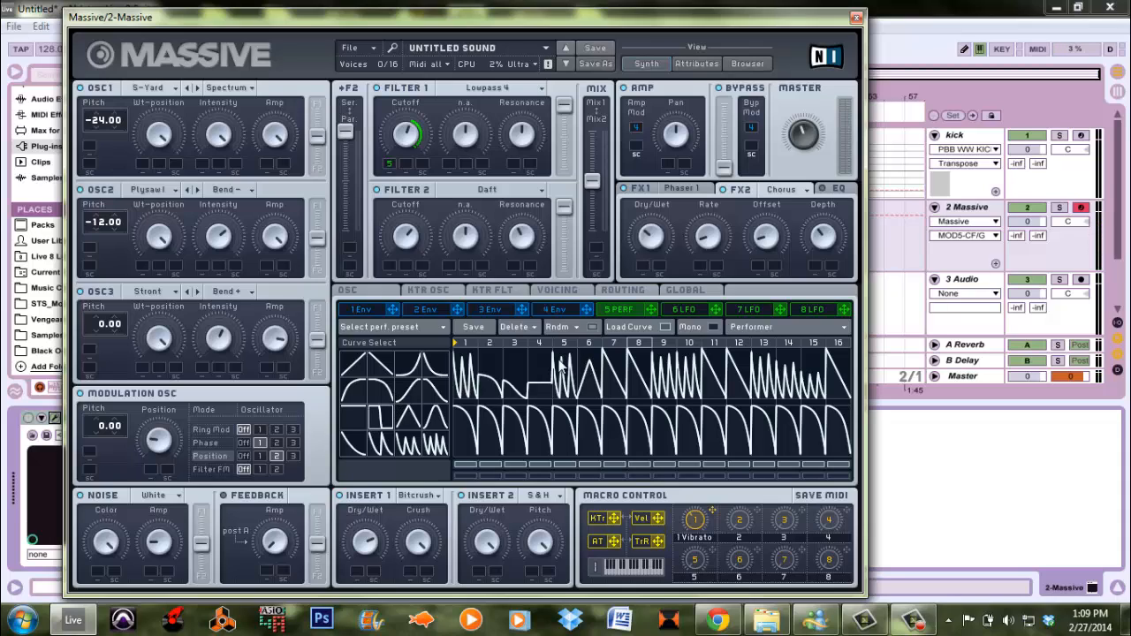
click(631, 378)
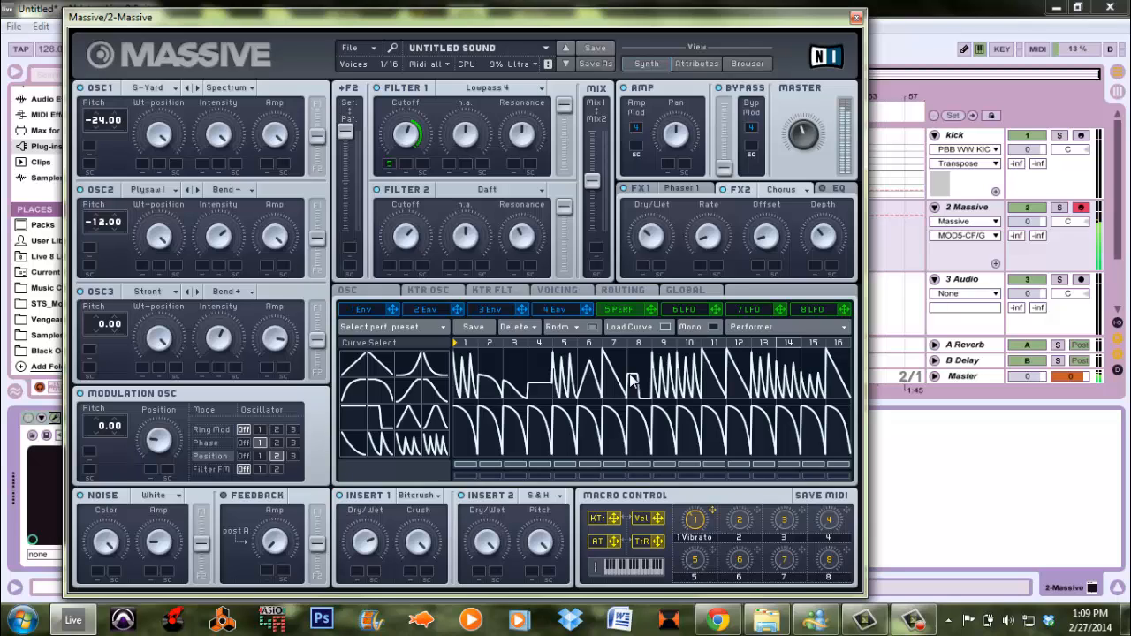
click(433, 415)
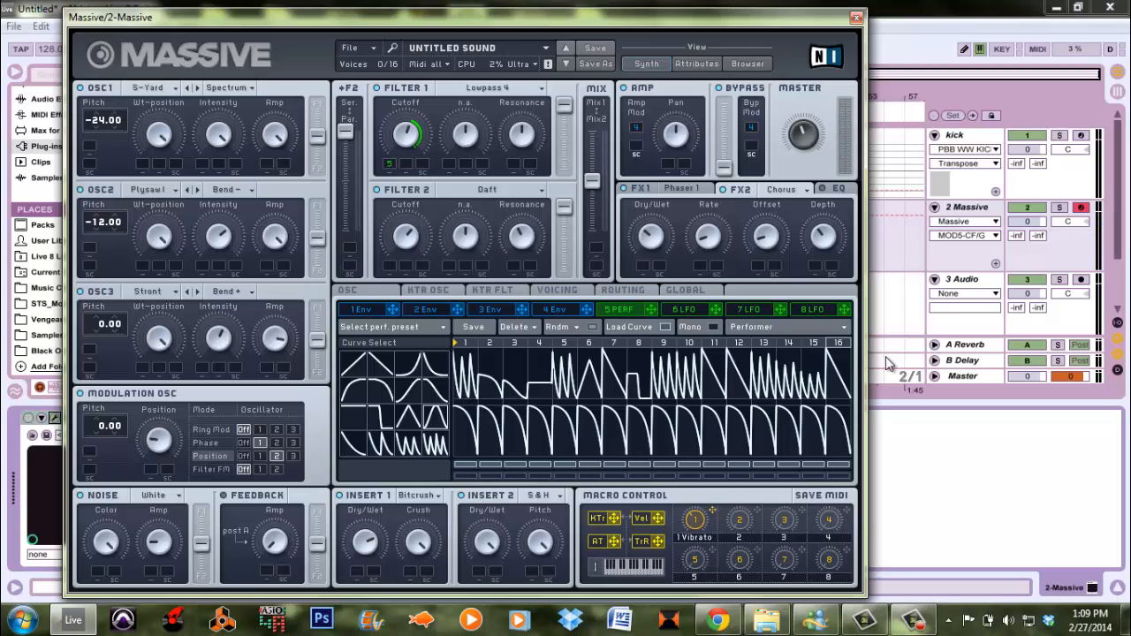
drag(840, 371, 837, 380)
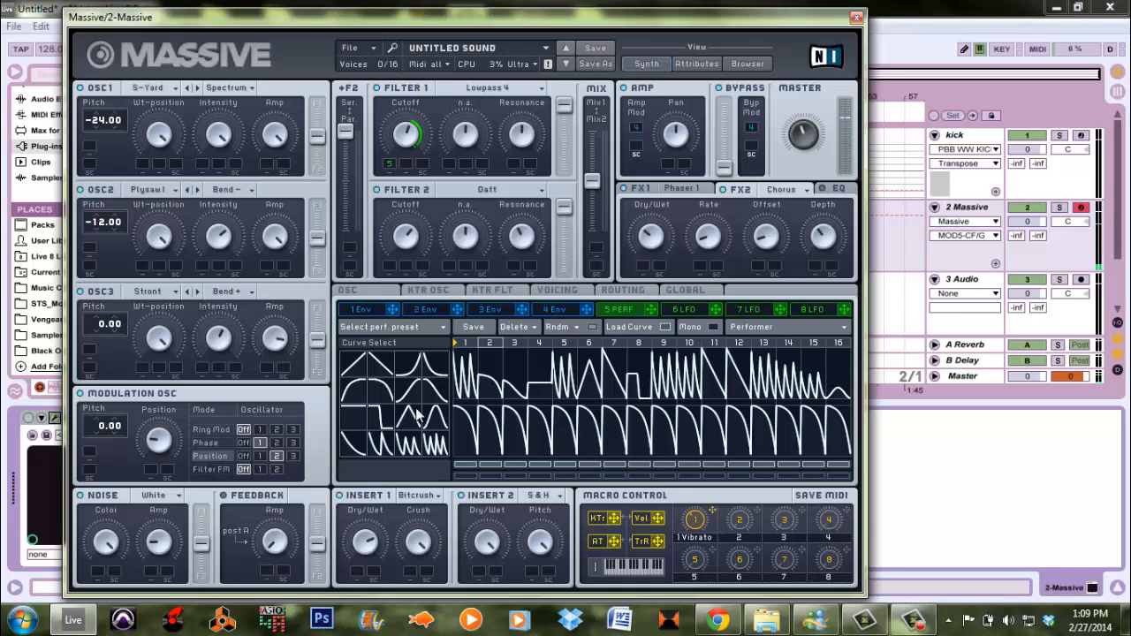
click(741, 380)
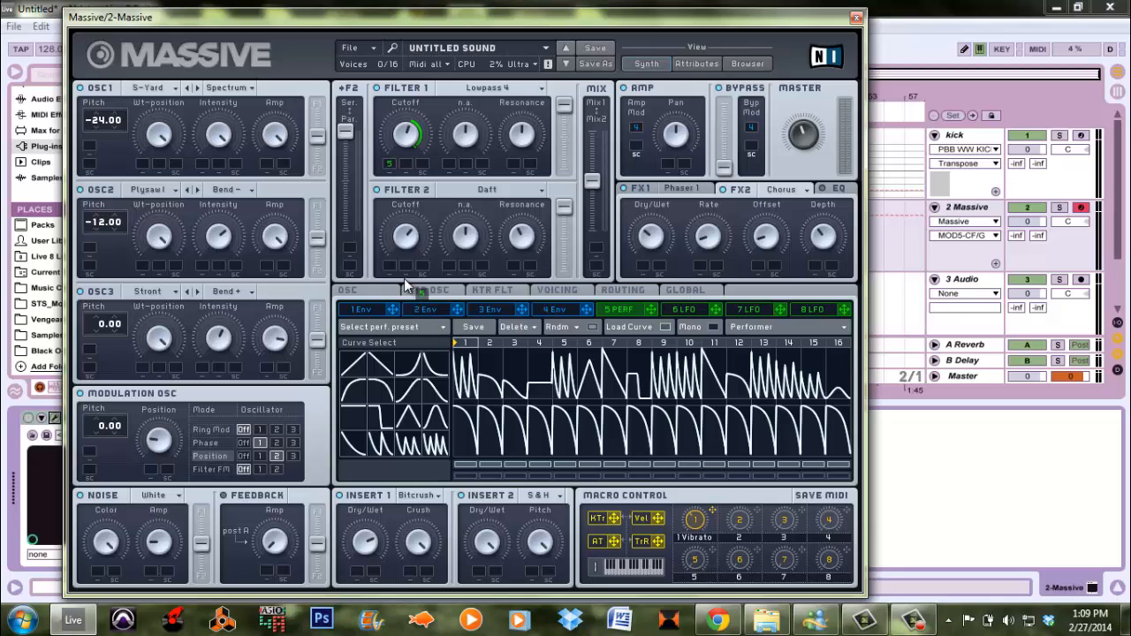
Modulate Filter 2's cutoff with 5 PERF and lower the cutoff of both filters
drag(391, 270, 392, 268)
click(412, 133)
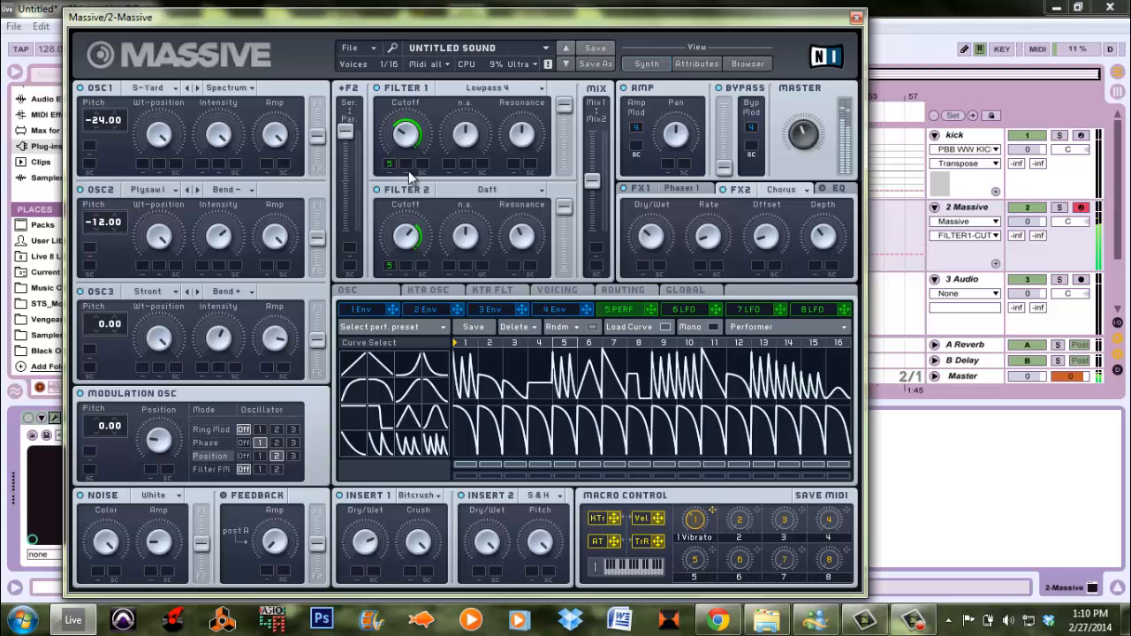
click(407, 235)
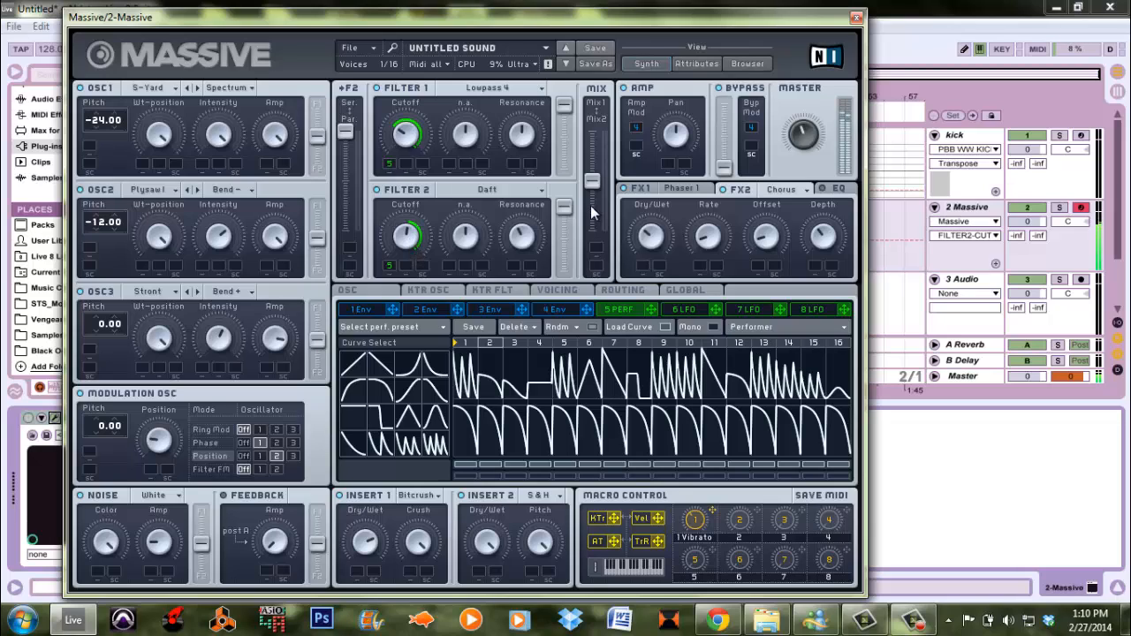
Try fully parallel filter routing, returning it to serial
drag(347, 133, 350, 292)
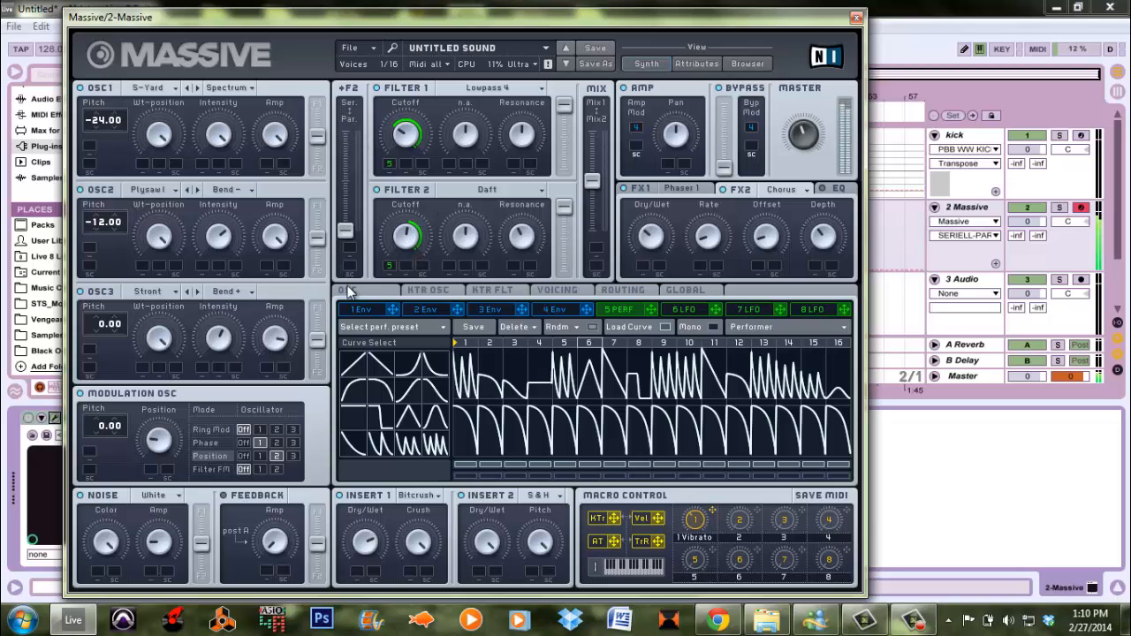
drag(344, 232, 324, 53)
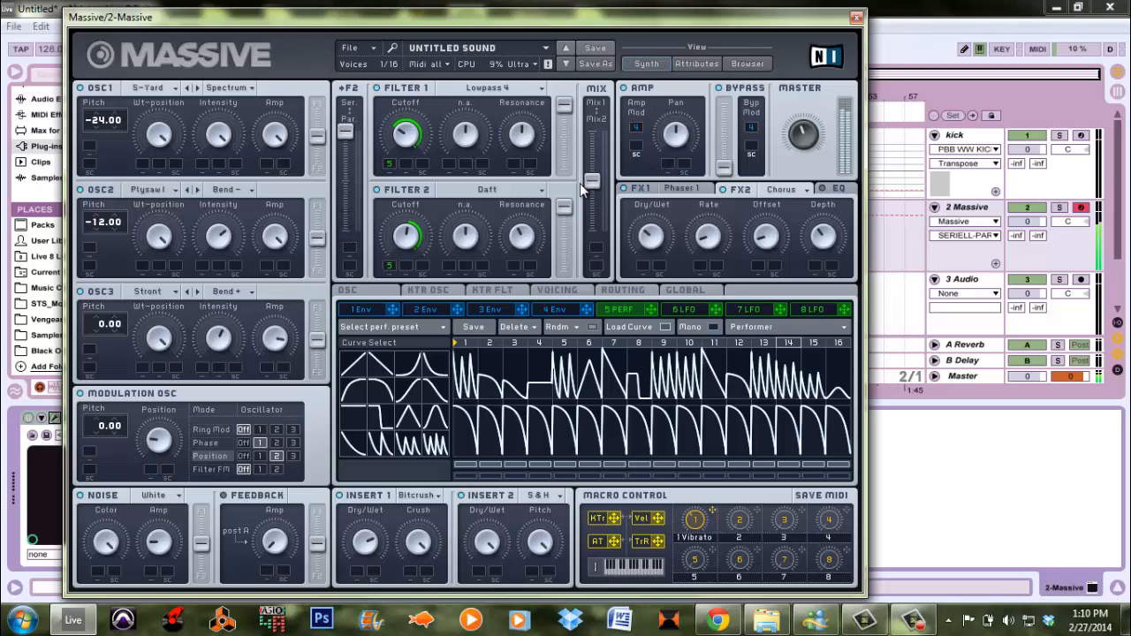
Lower Filter 2's resonance and adjust the noise oscillator's amp
drag(523, 234, 514, 249)
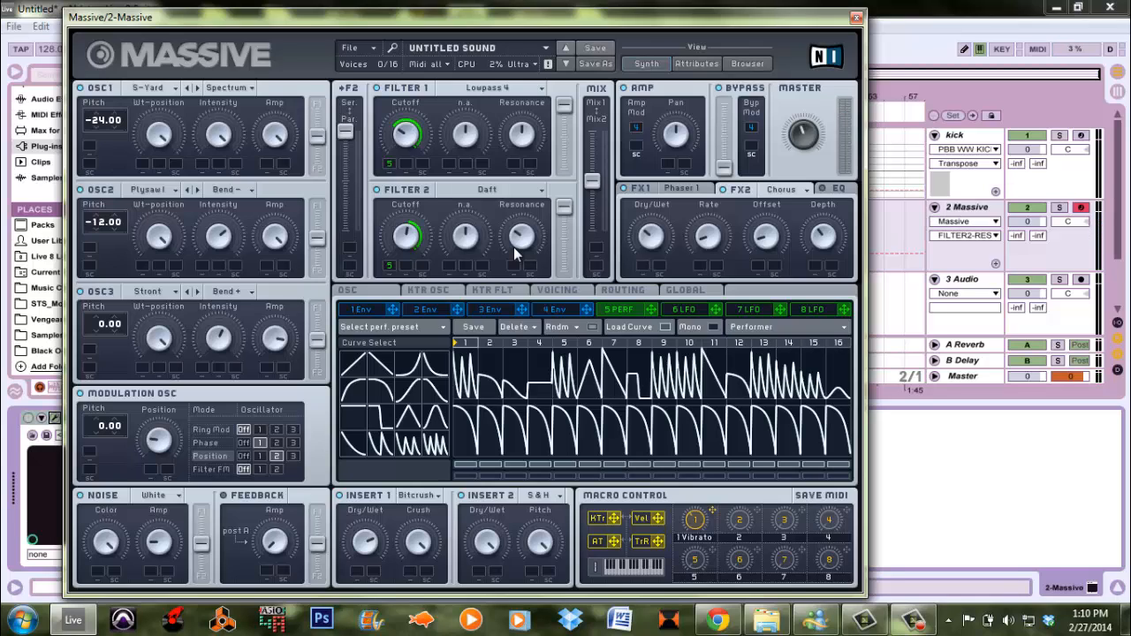
click(692, 523)
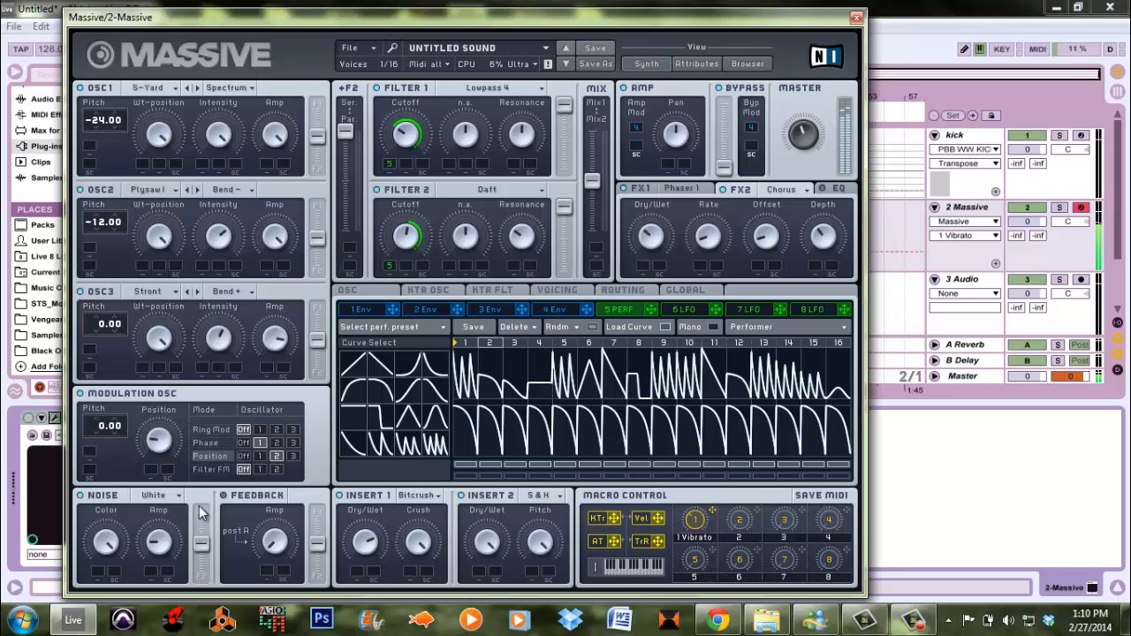
click(157, 543)
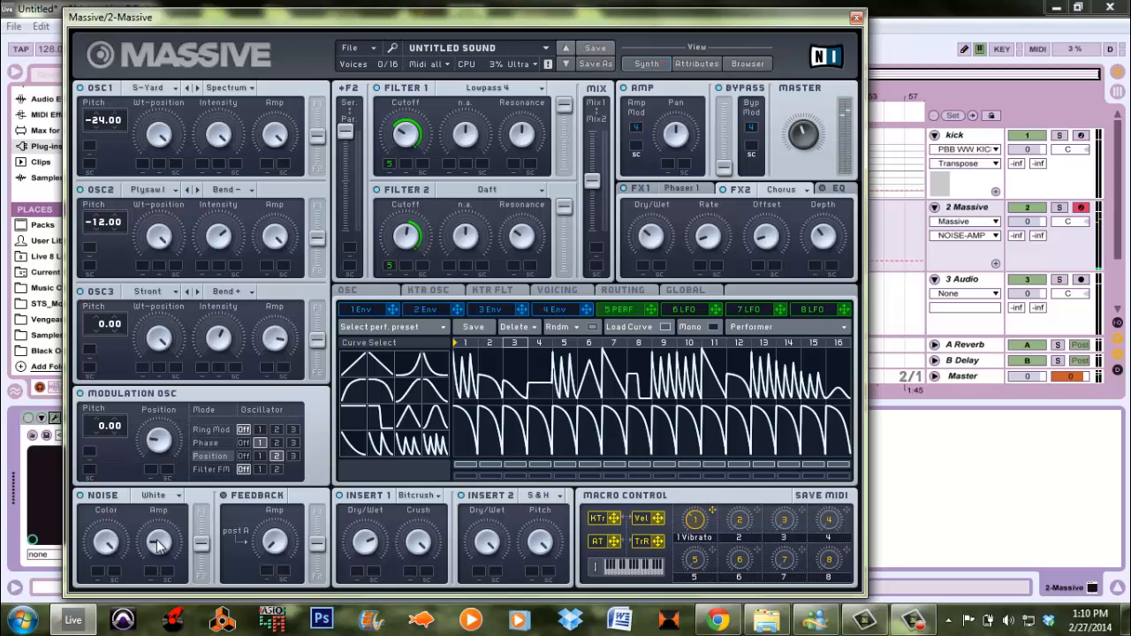
Lower the rate of the Phaser in FX1 and modulate it with 5 PERF over a wide range
click(687, 190)
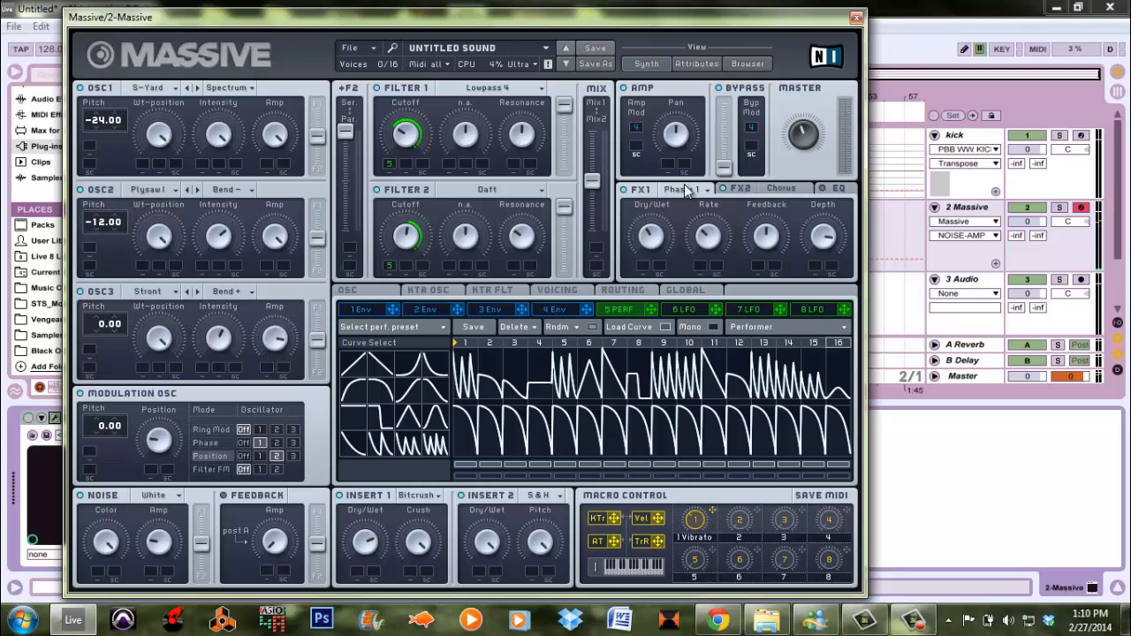
click(705, 238)
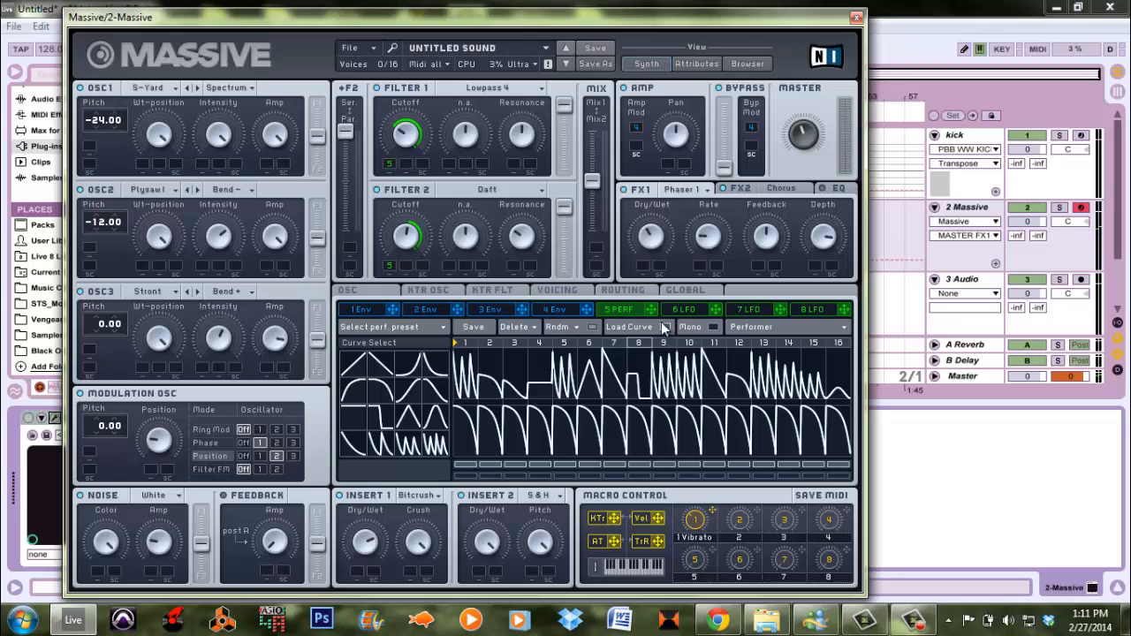
drag(701, 269, 703, 206)
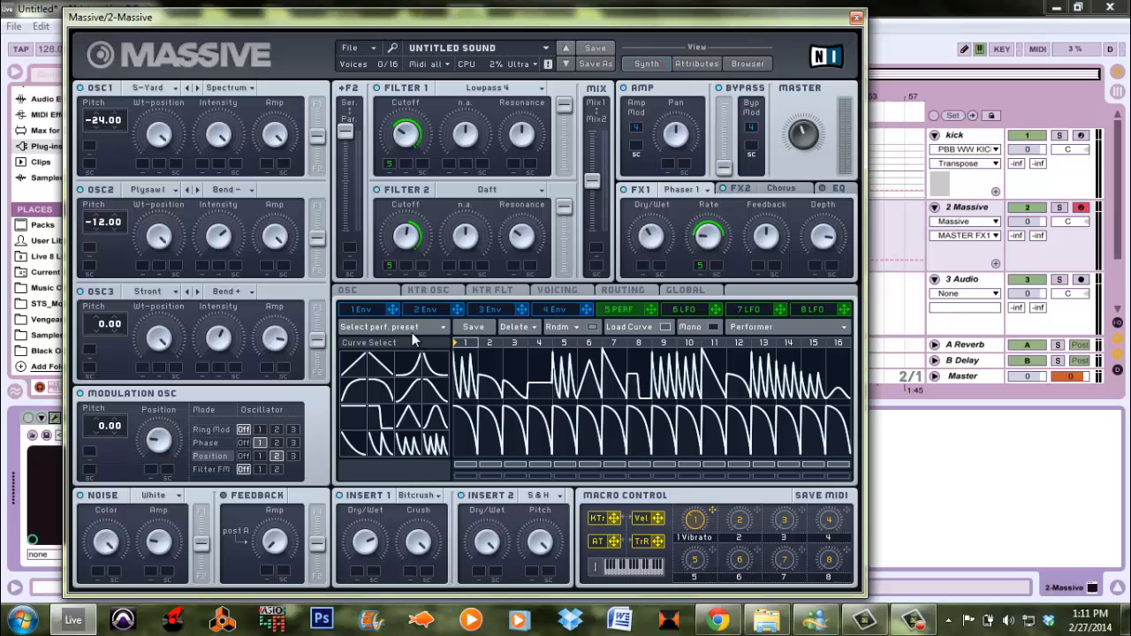
Close the synth window and add a D3 note spanning all four bars of the Massive track's MIDI clip
click(857, 19)
click(355, 205)
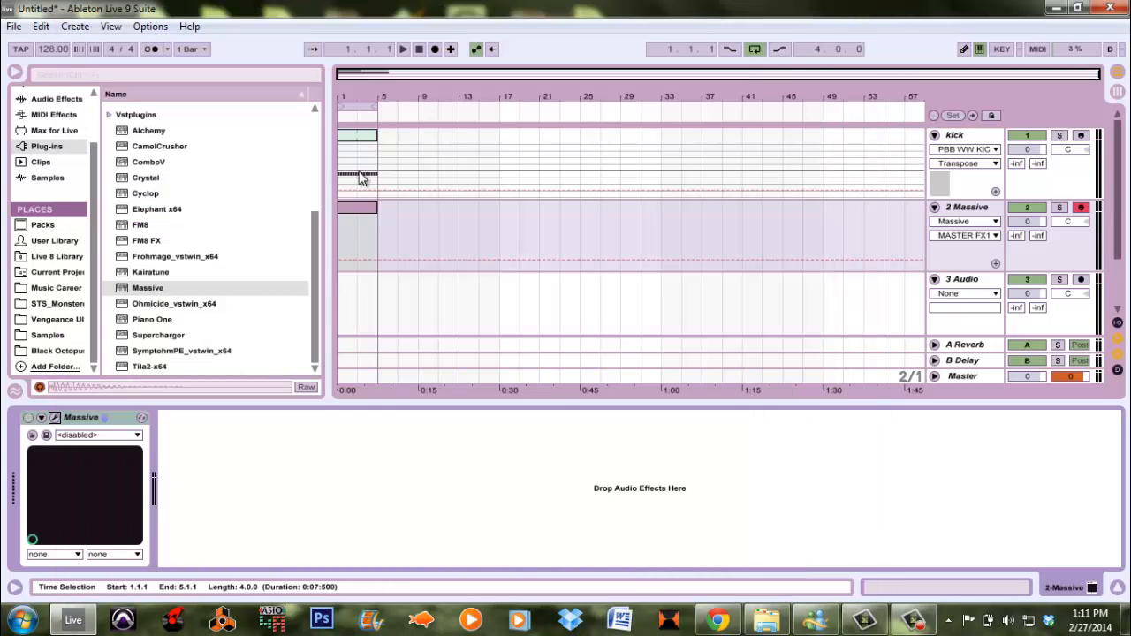
double_click(352, 209)
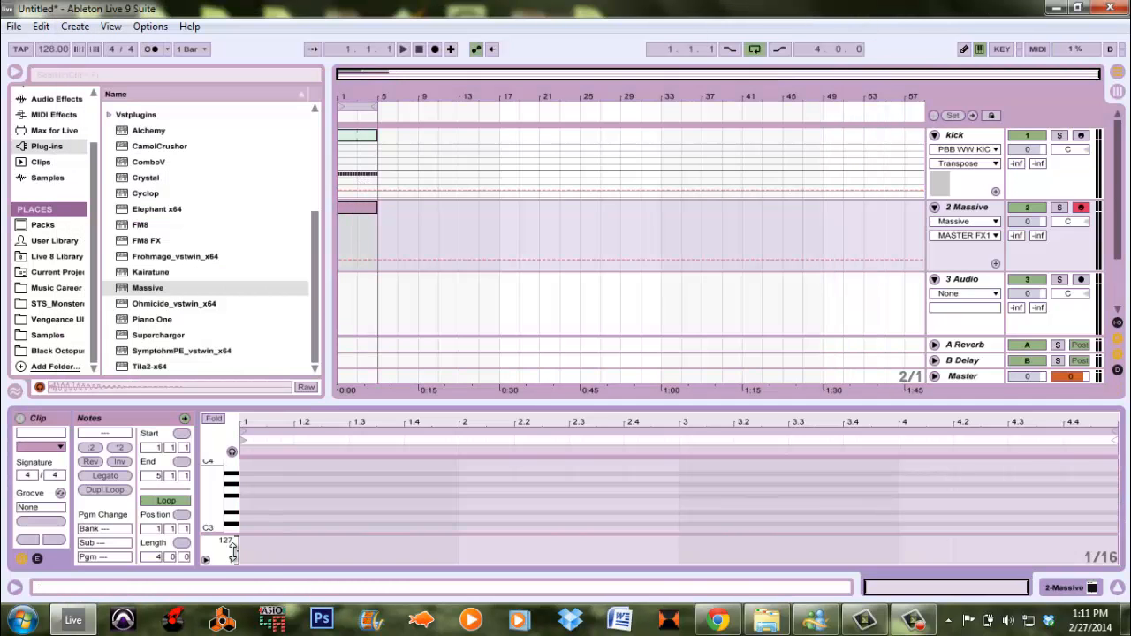
drag(219, 529, 1118, 505)
double_click(248, 517)
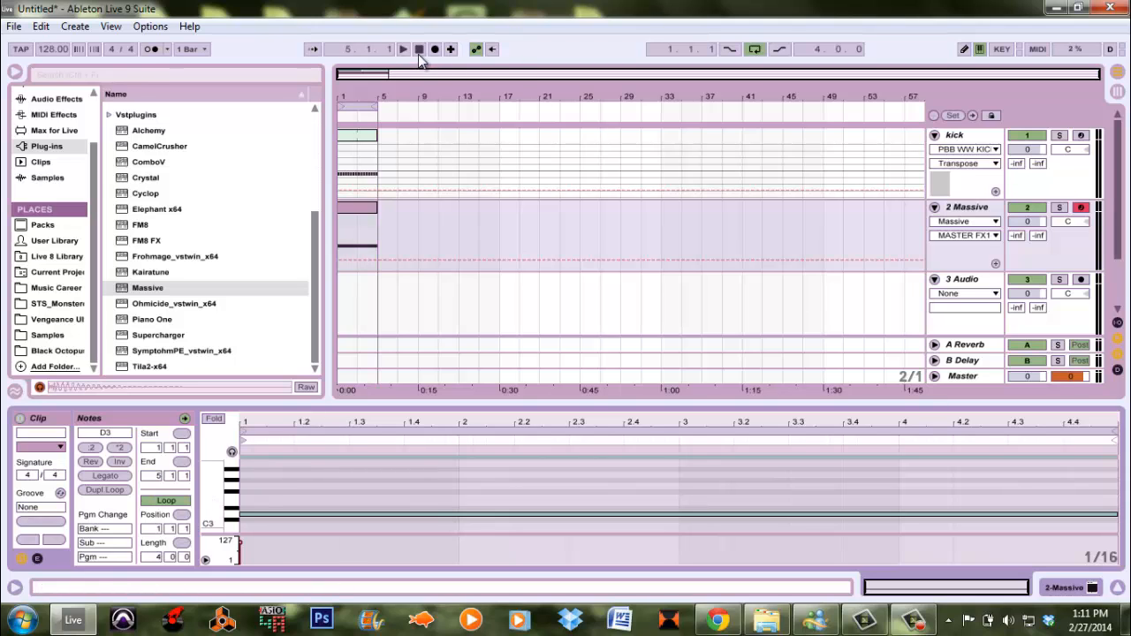
Play the Massive clip together with the kick and set the Massive track's volume to -8.2 dB
click(365, 139)
key(space)
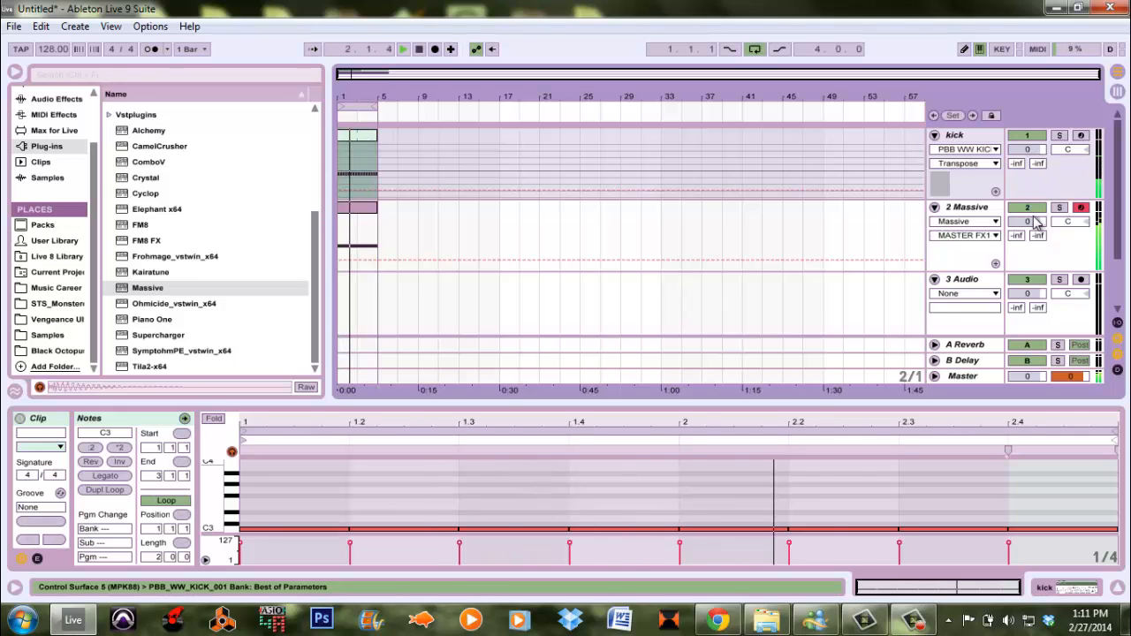
drag(1030, 222, 1038, 228)
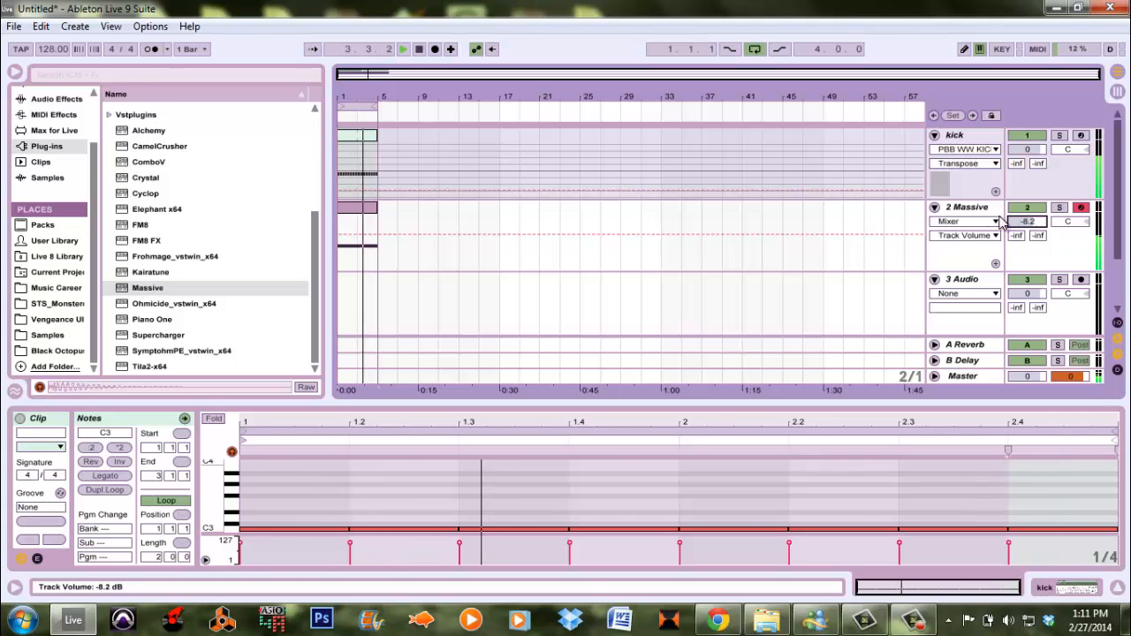
Show the Massive track's devices, stop playback and return to the start of the arrangement
click(975, 208)
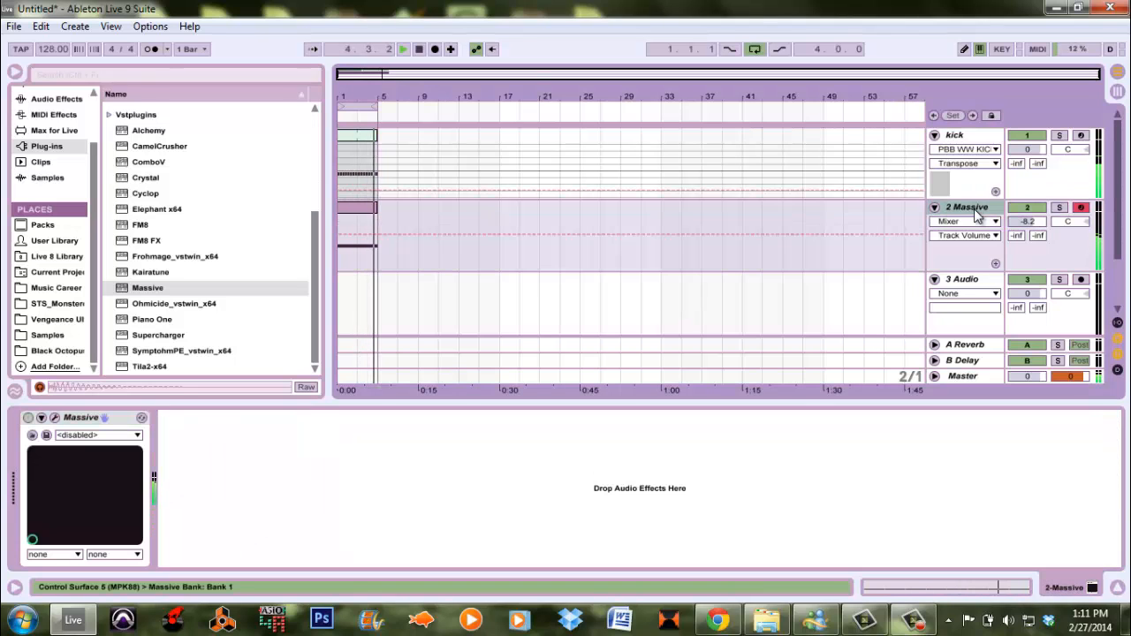
click(420, 49)
click(421, 50)
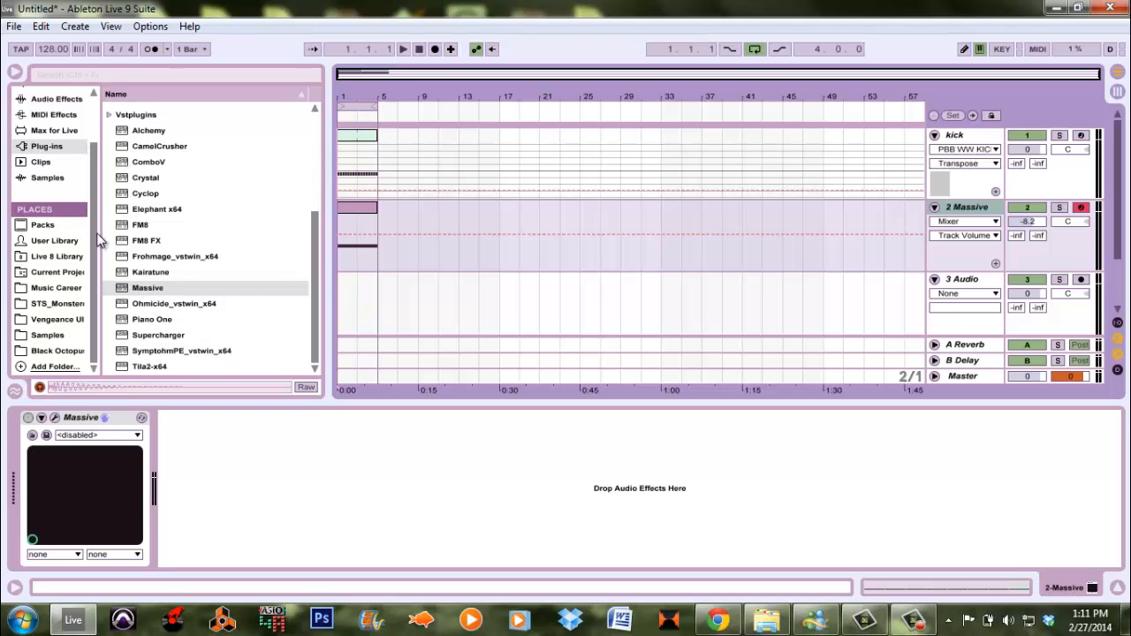
Add an EQ Eight after Massive on its track and switch band 1 to the steeper low-cut filter type
click(74, 105)
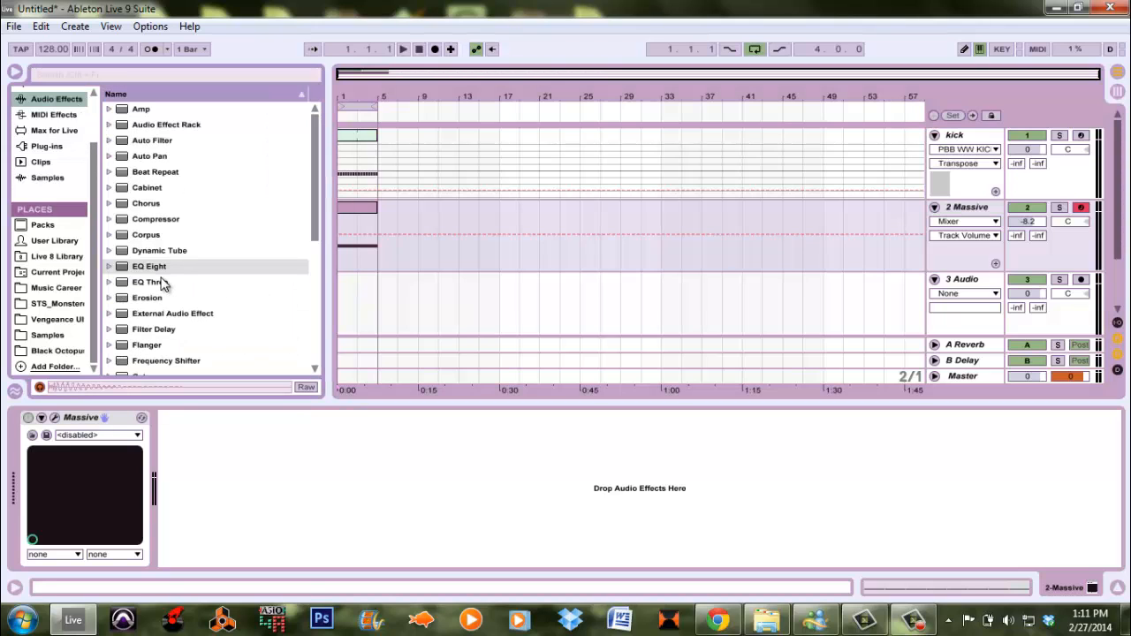
drag(161, 268, 238, 447)
click(228, 545)
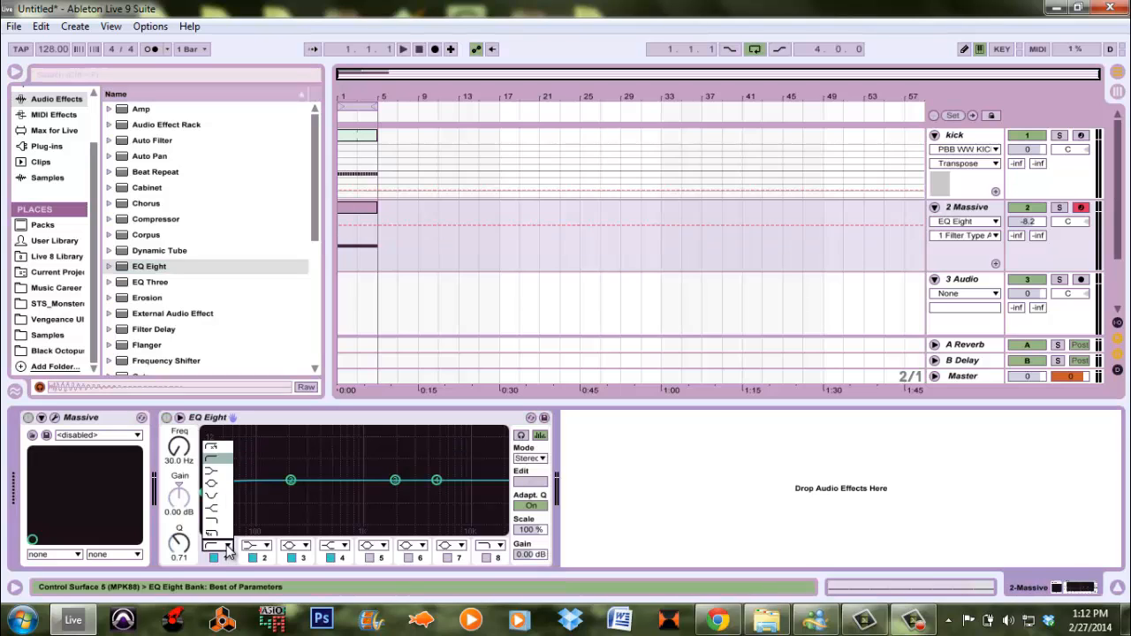
click(220, 450)
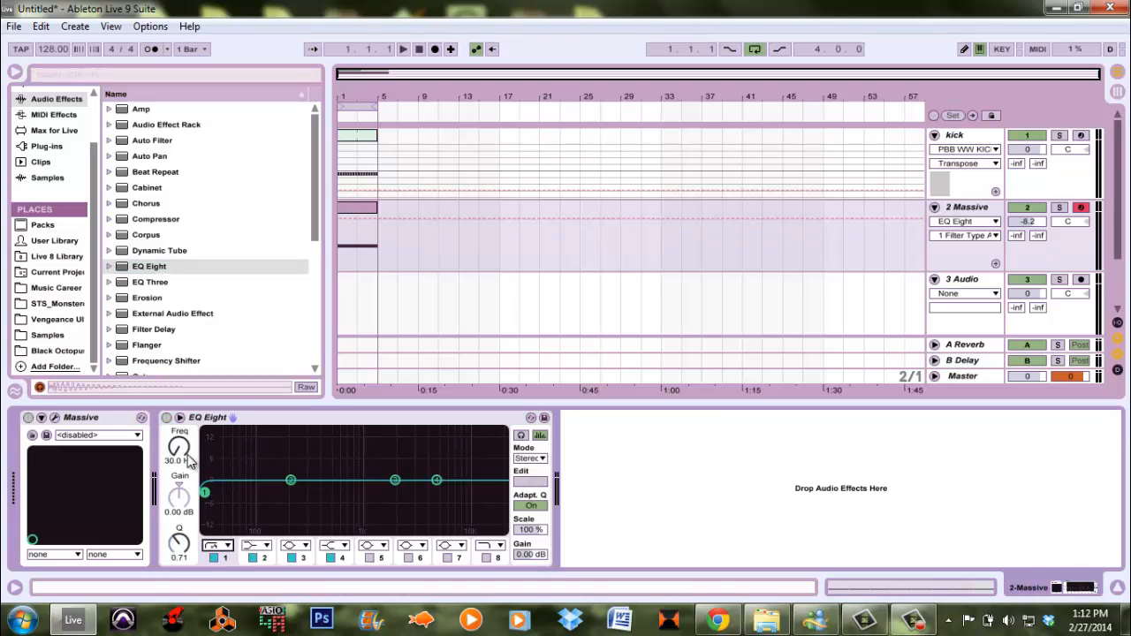
drag(183, 459, 183, 468)
During playback, set EQ Eight's band 1 low cut to 137 Hz with a Q of 0.32, and stop playback
key(space)
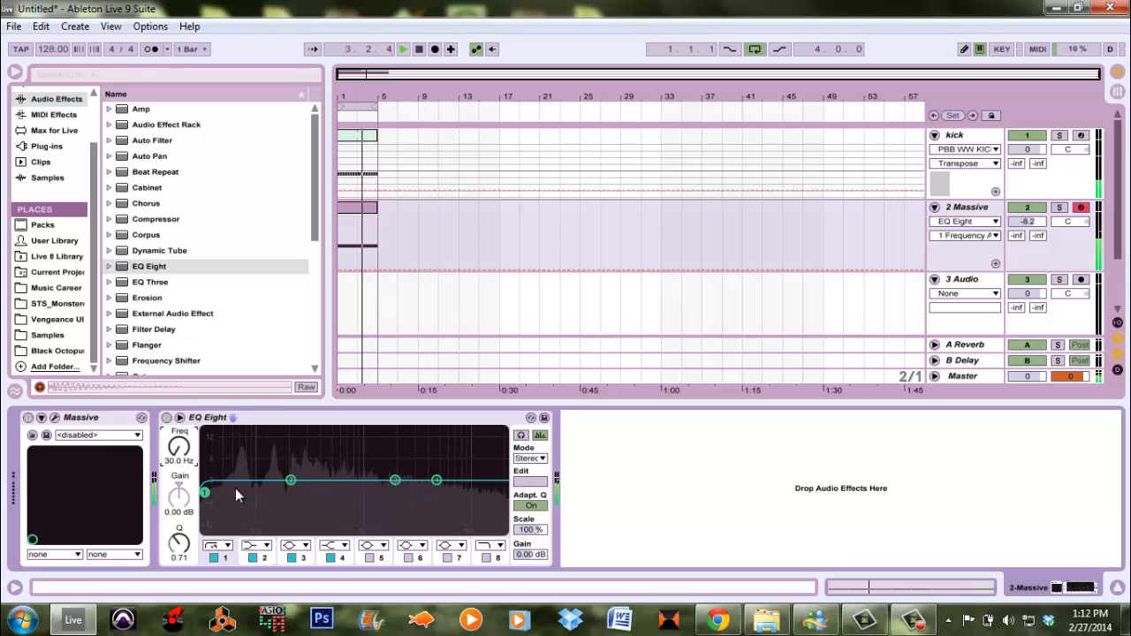
drag(178, 460, 177, 453)
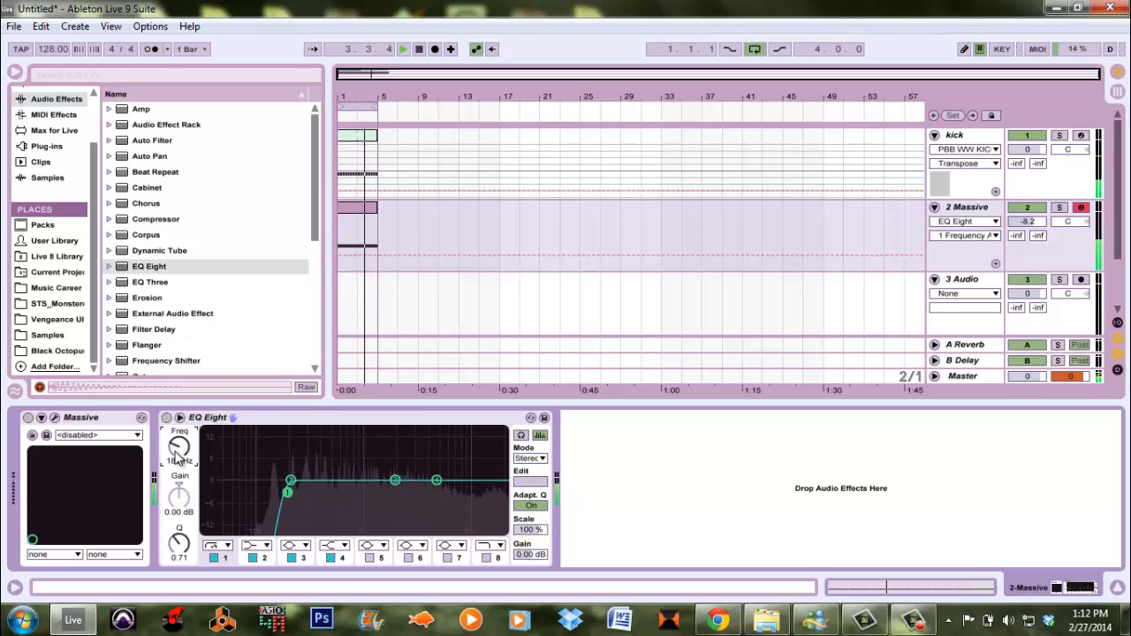
drag(176, 455, 177, 457)
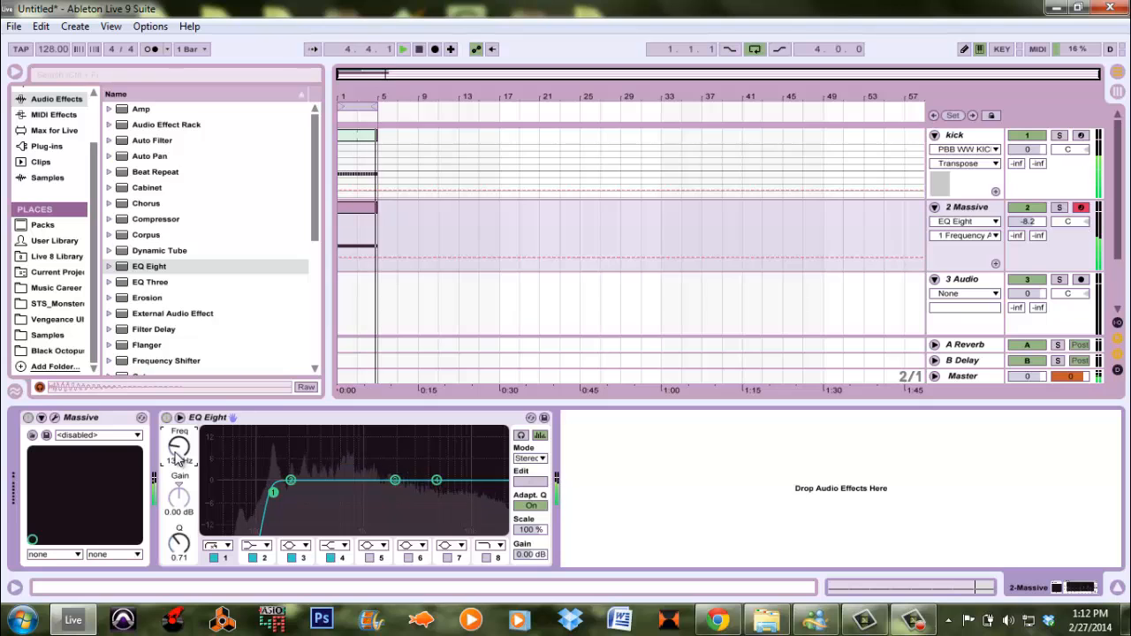
drag(182, 541, 188, 550)
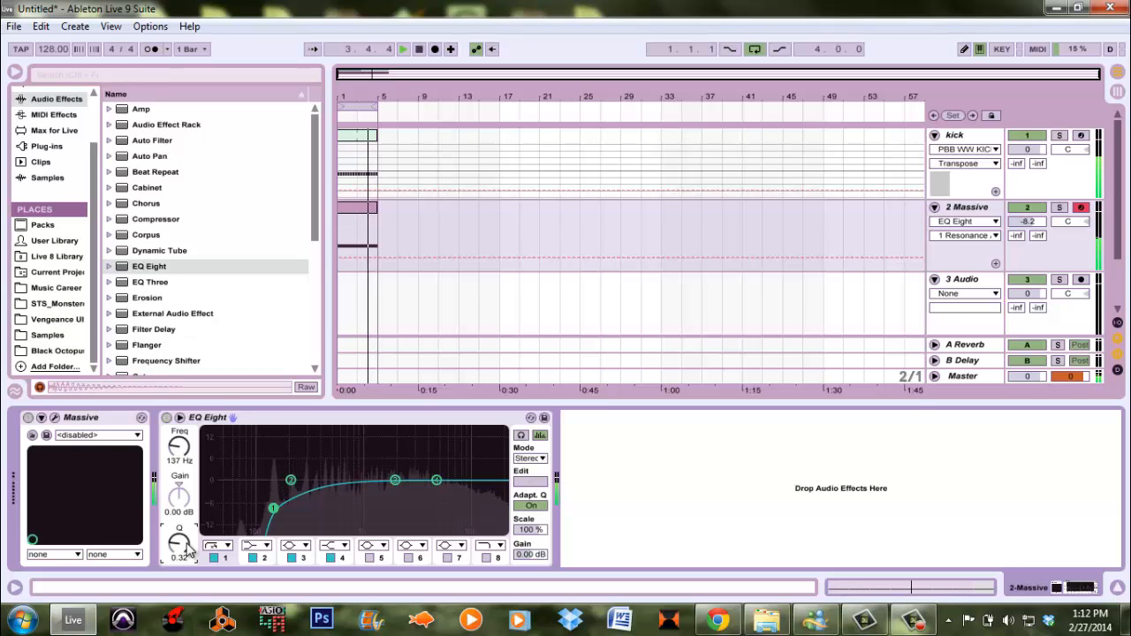
click(420, 49)
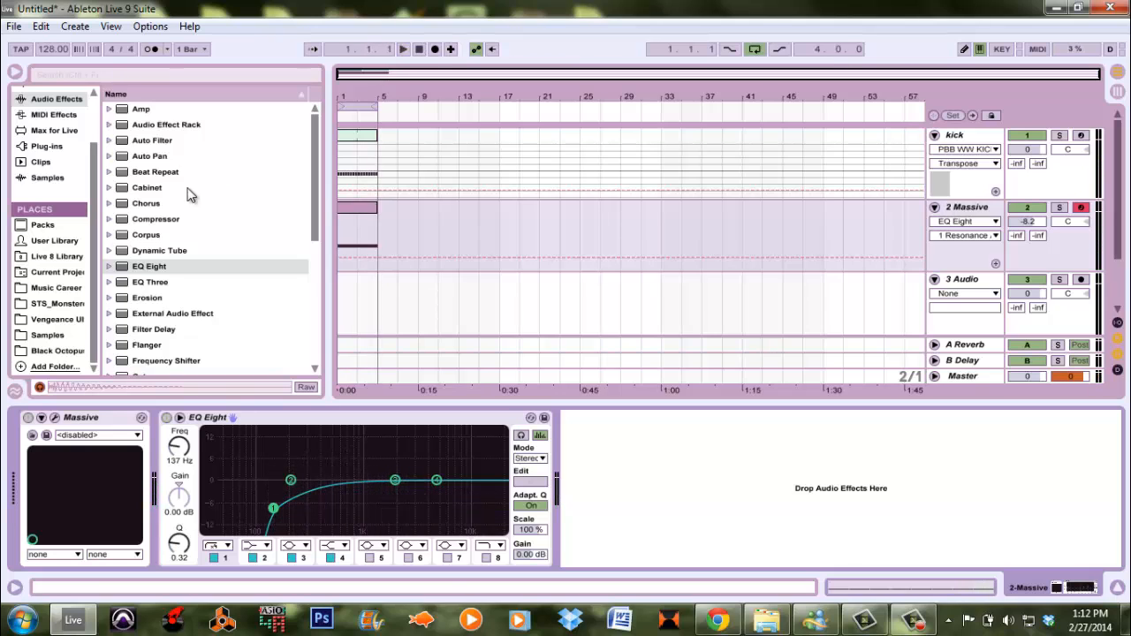
Add a Compressor after EQ Eight and enable its sidechain with the kick track as the audio source
click(147, 223)
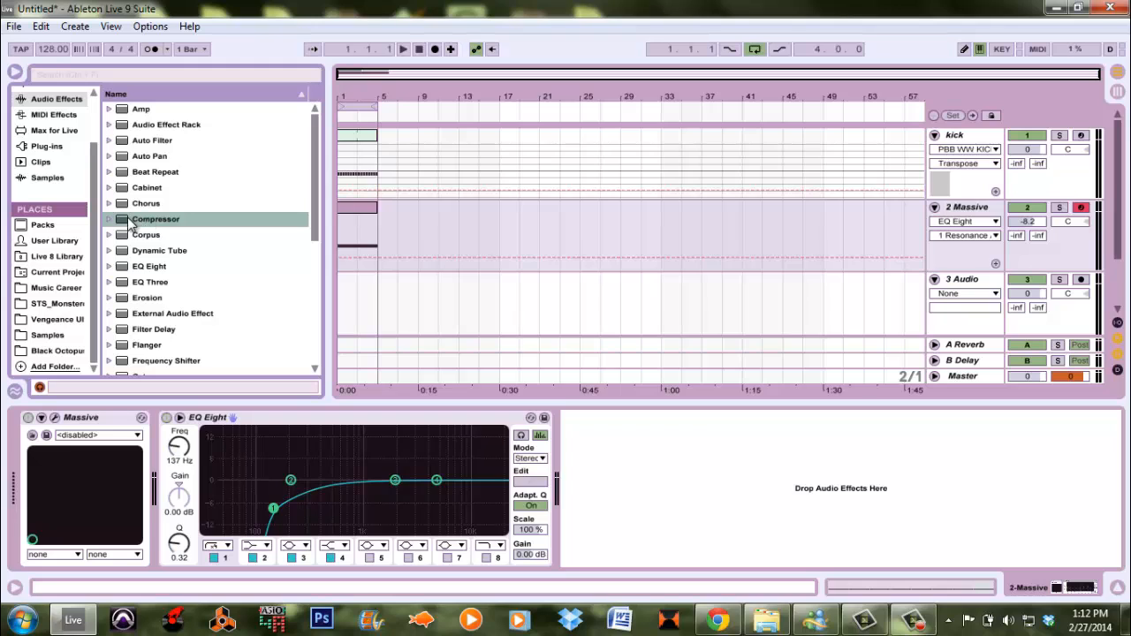
drag(128, 225, 661, 535)
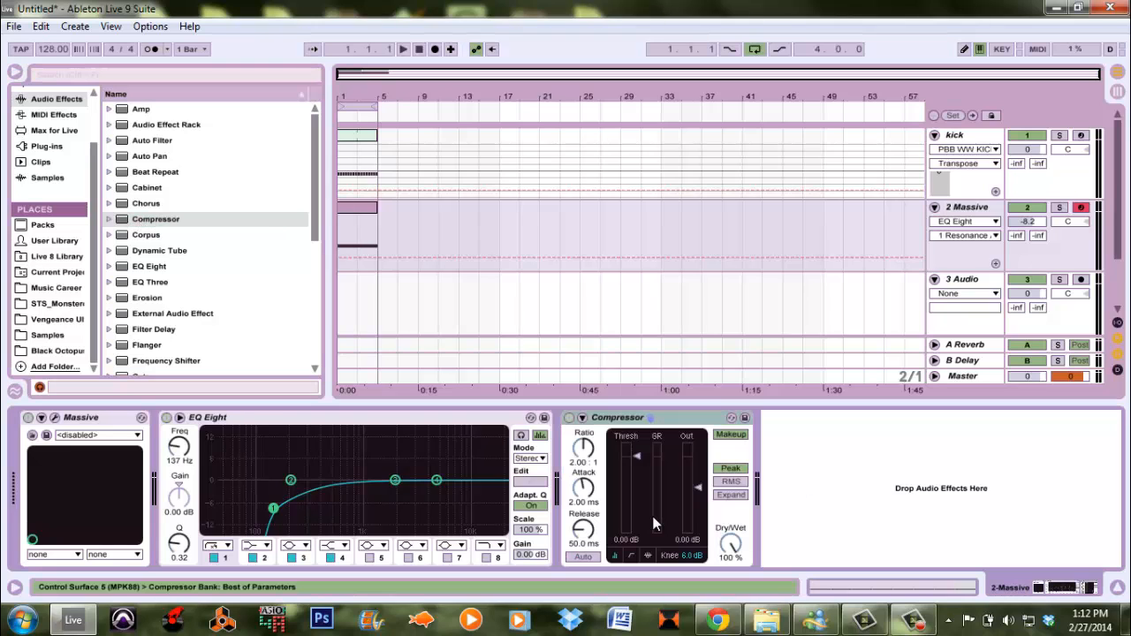
click(583, 418)
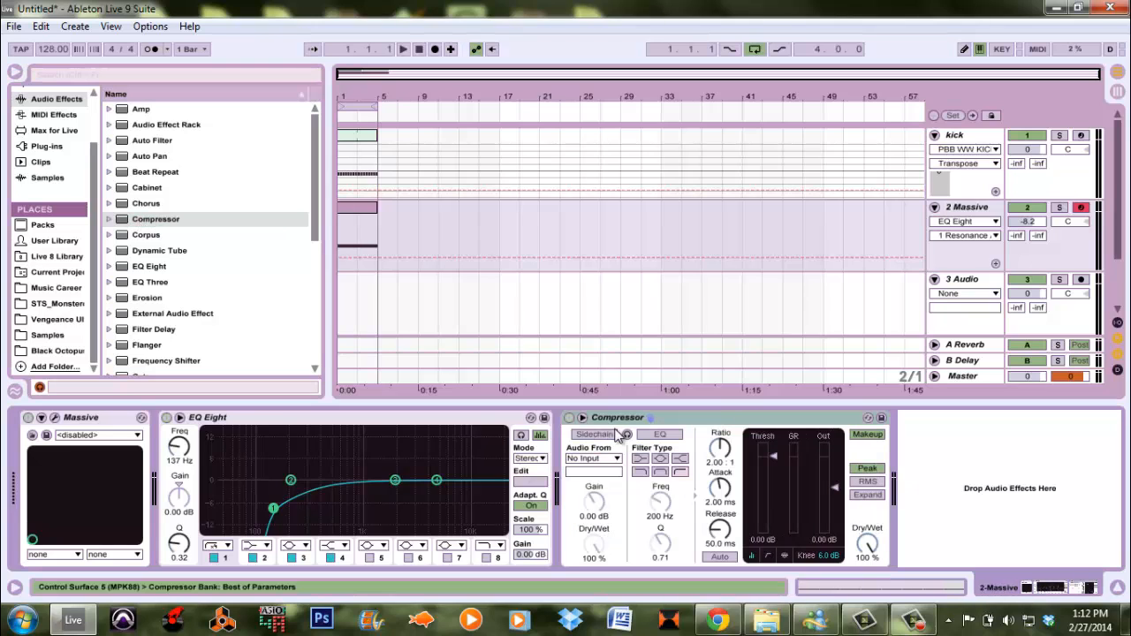
click(594, 434)
click(594, 458)
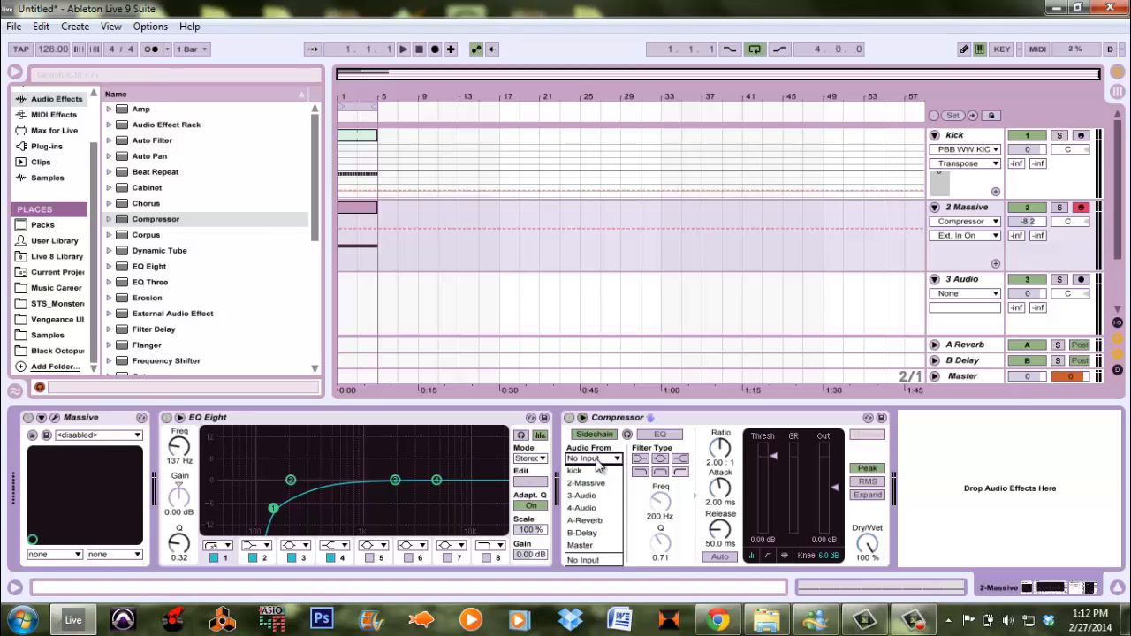
click(597, 472)
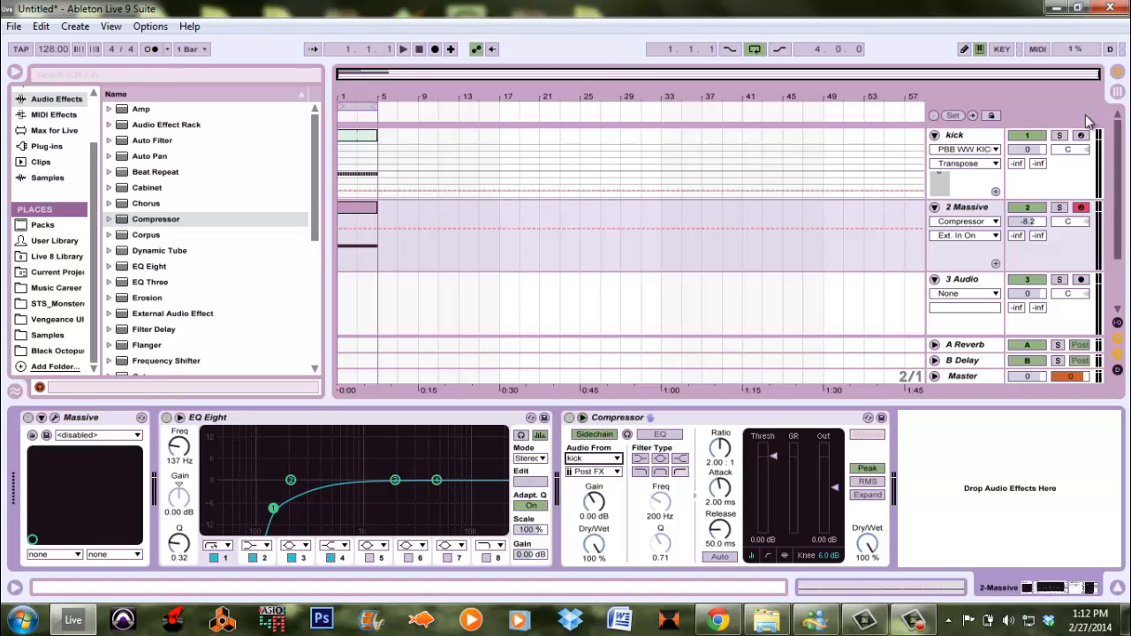
Mute the kick track and briefly play the arrangement
click(1038, 140)
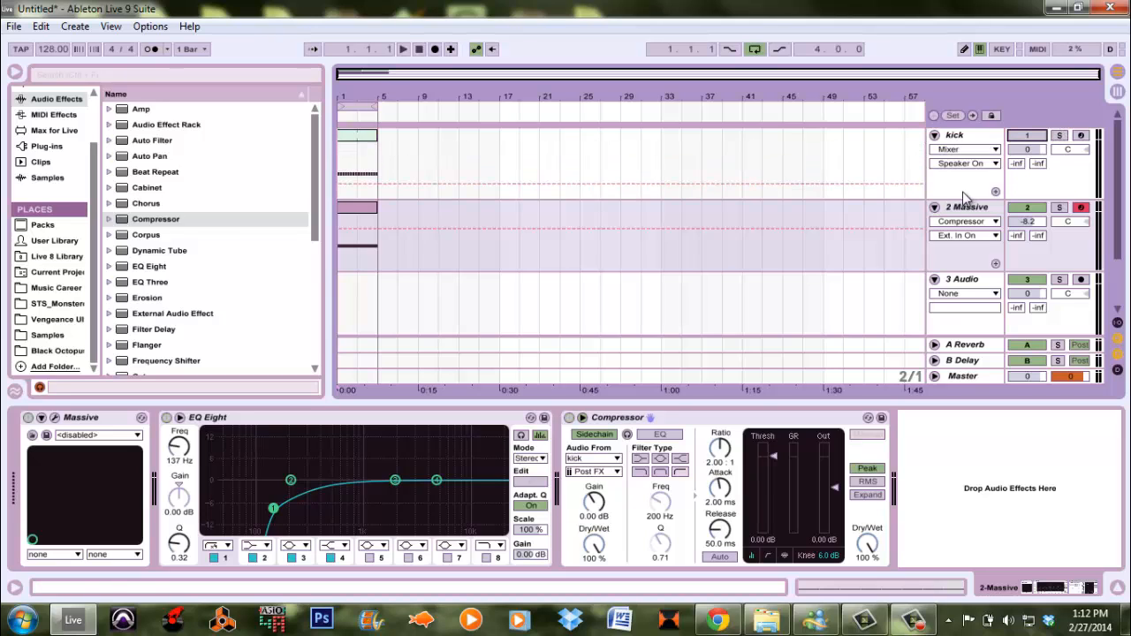
key(space)
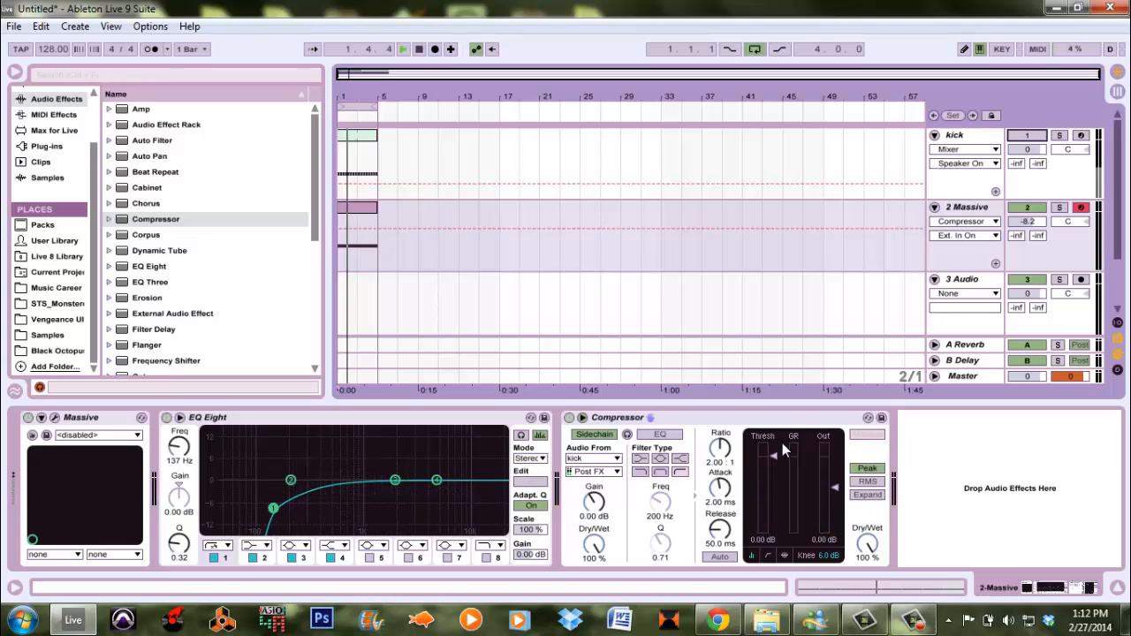
key(space)
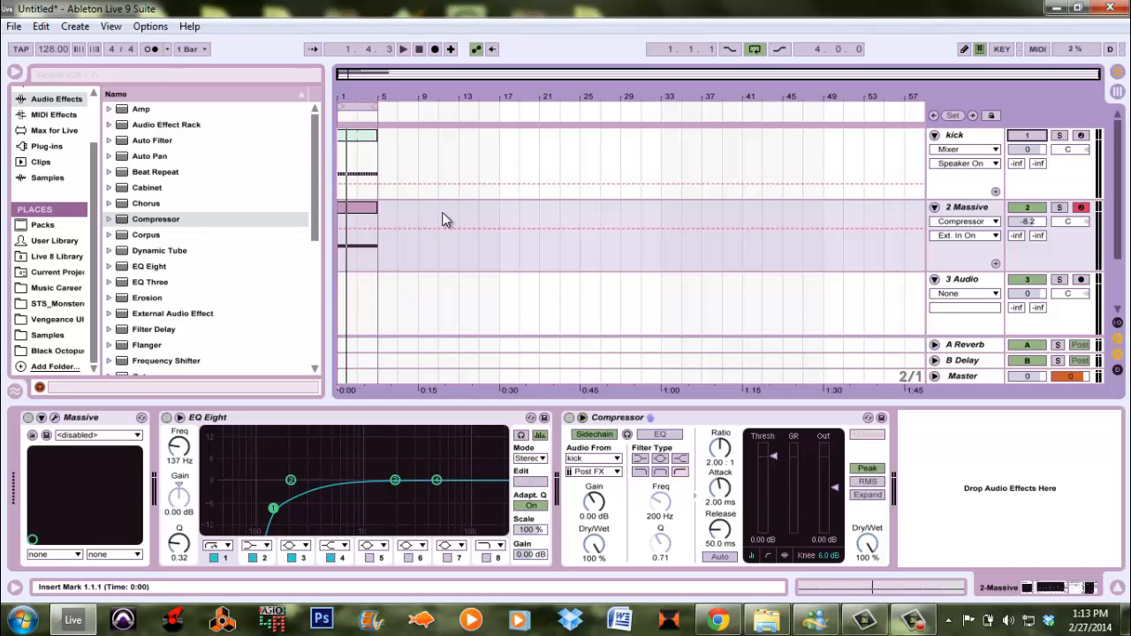
While playing the loop, set the Compressor's attack to 0.01 ms and its threshold to -23.2 dB
key(space)
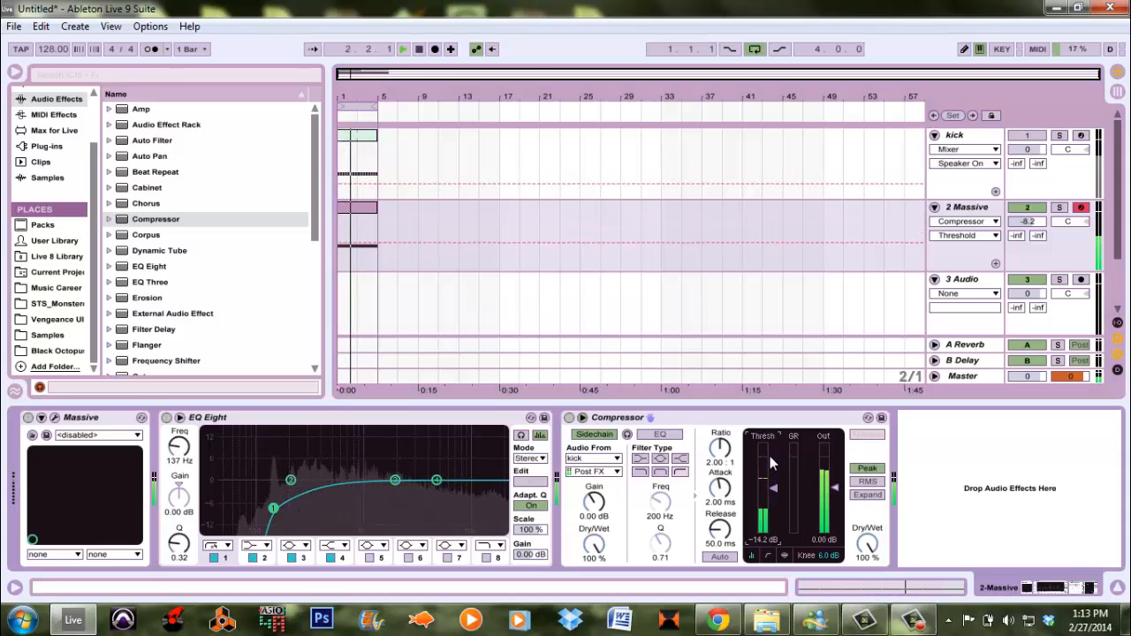
mouse_move(770, 457)
mouse_down()
mouse_move(770, 511)
mouse_move(770, 496)
mouse_move(721, 489)
mouse_up()
key(space)
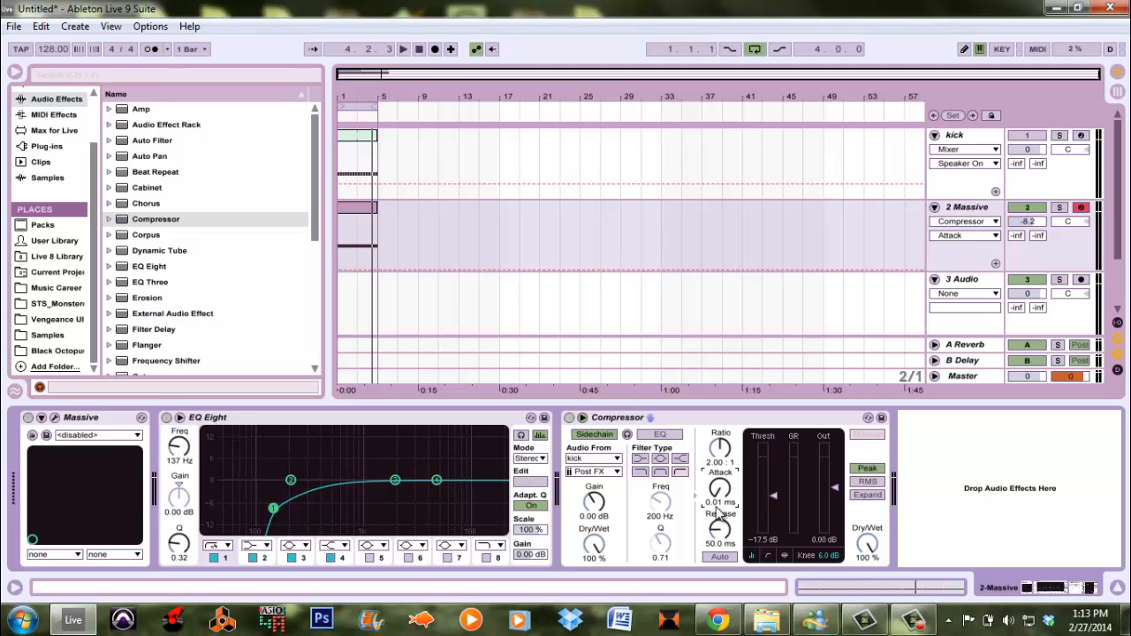
key(space)
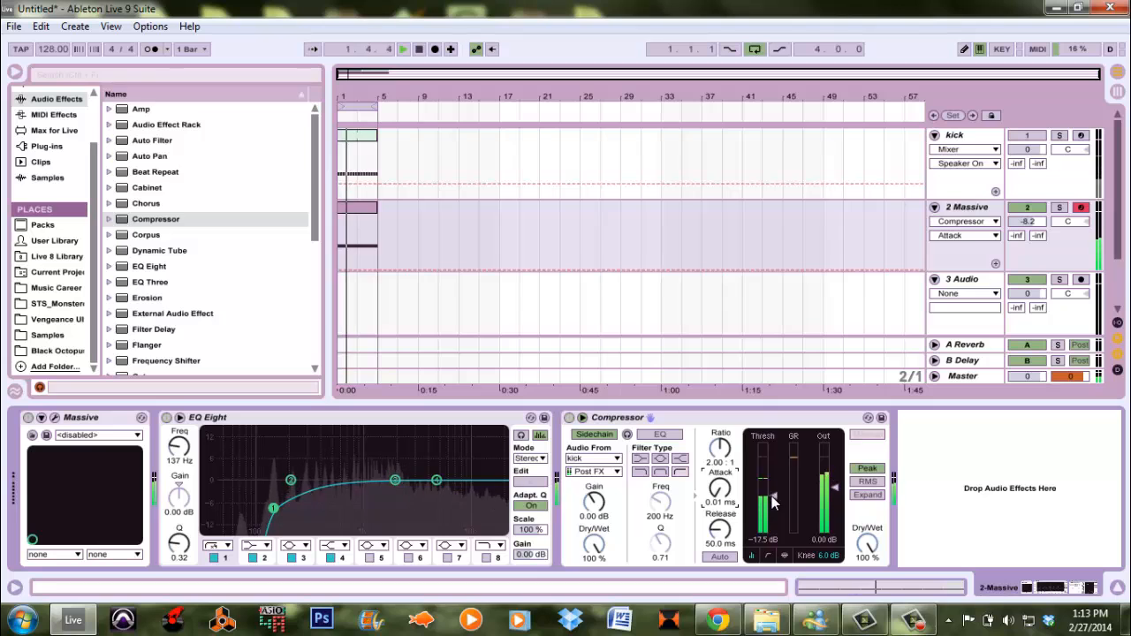
drag(772, 502, 772, 504)
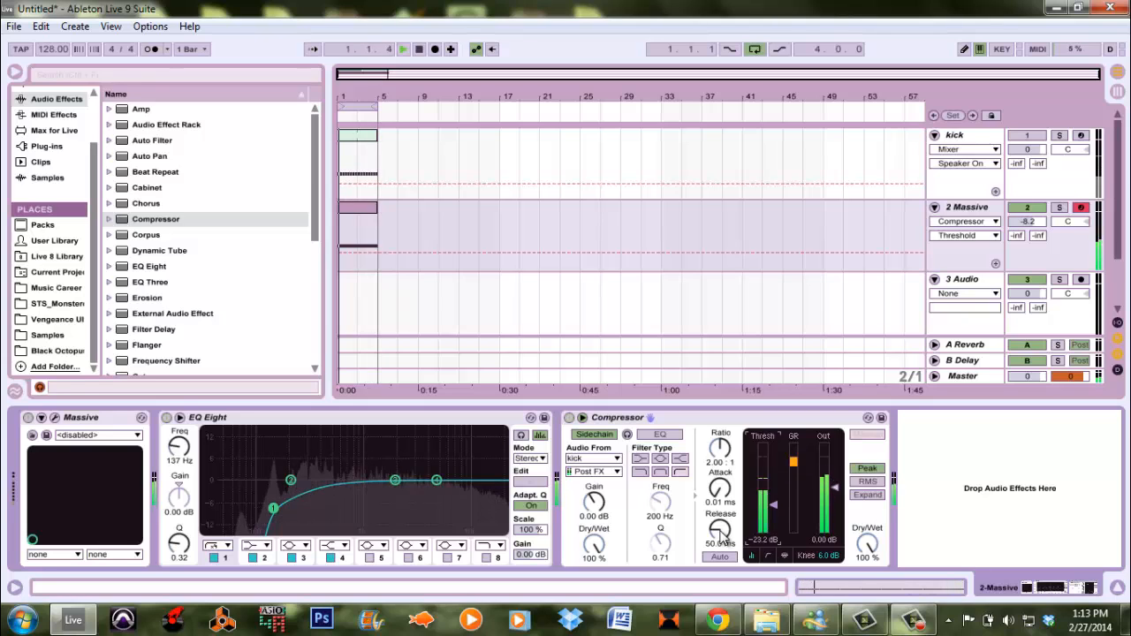
Set the Compressor's release to 241 ms, ratio to 3.00:1 and output gain to 4.95 dB
drag(721, 535, 721, 539)
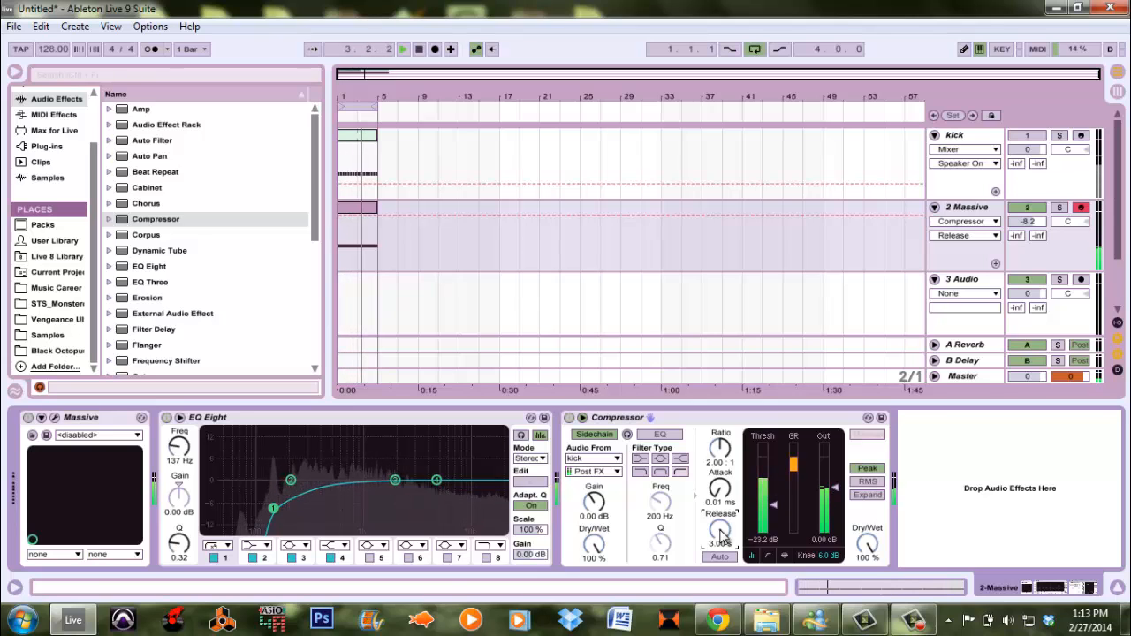
drag(722, 534, 723, 539)
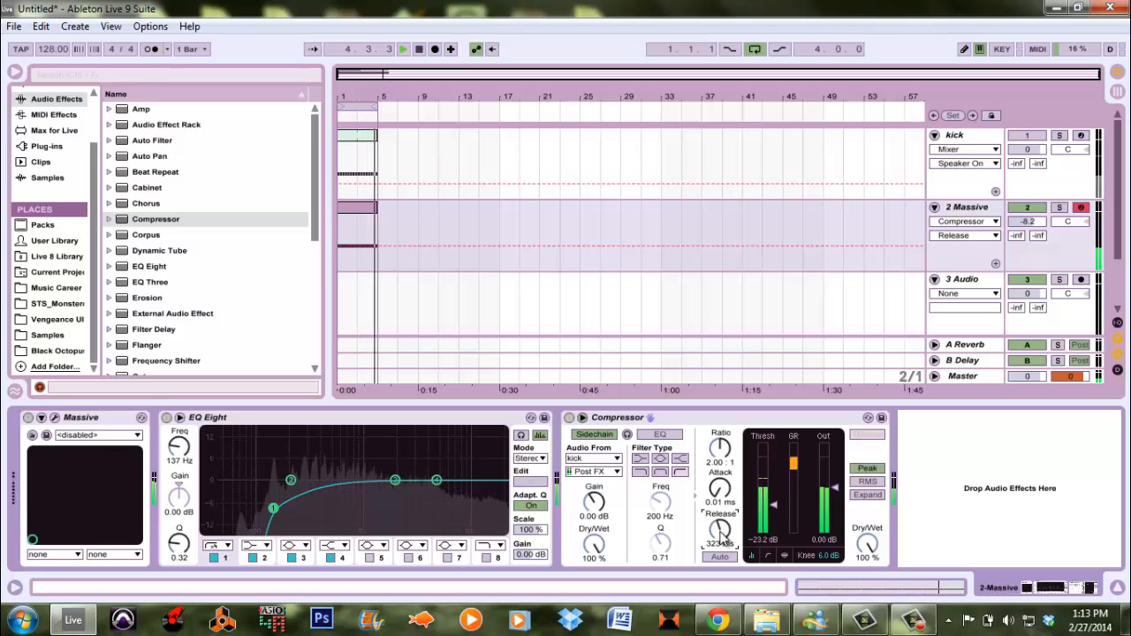
drag(723, 537, 723, 538)
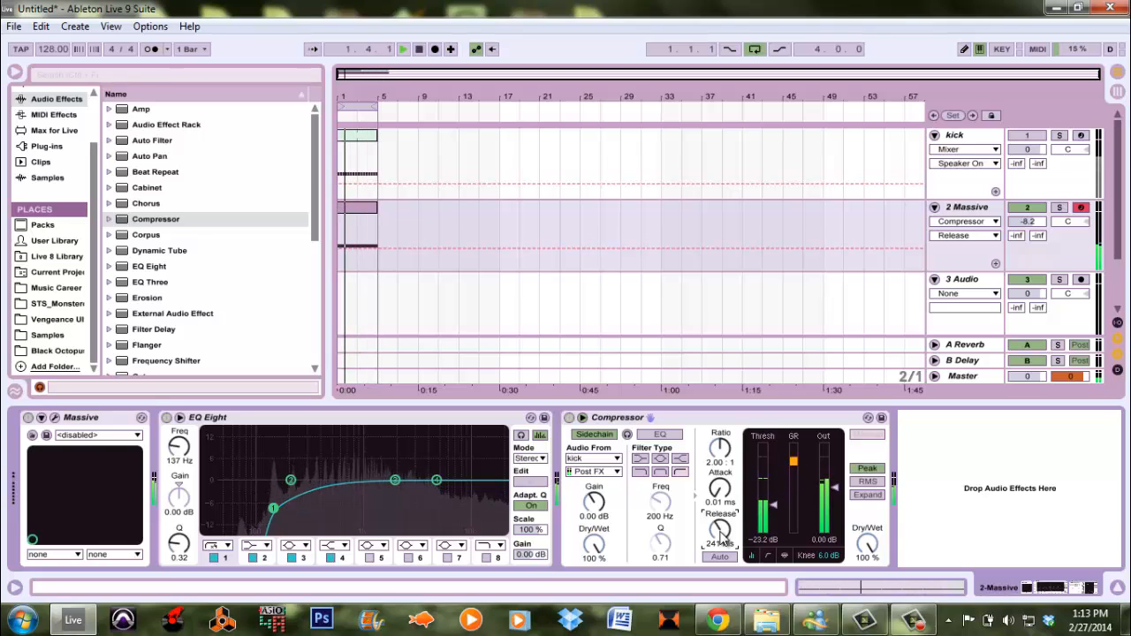
drag(723, 452, 725, 454)
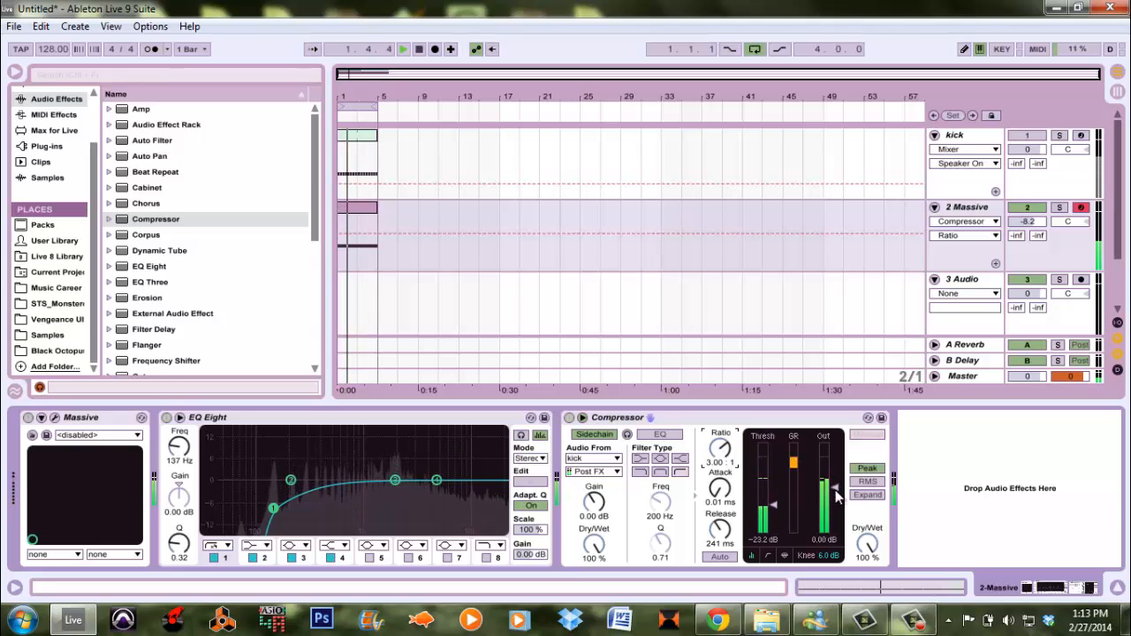
drag(835, 490, 832, 495)
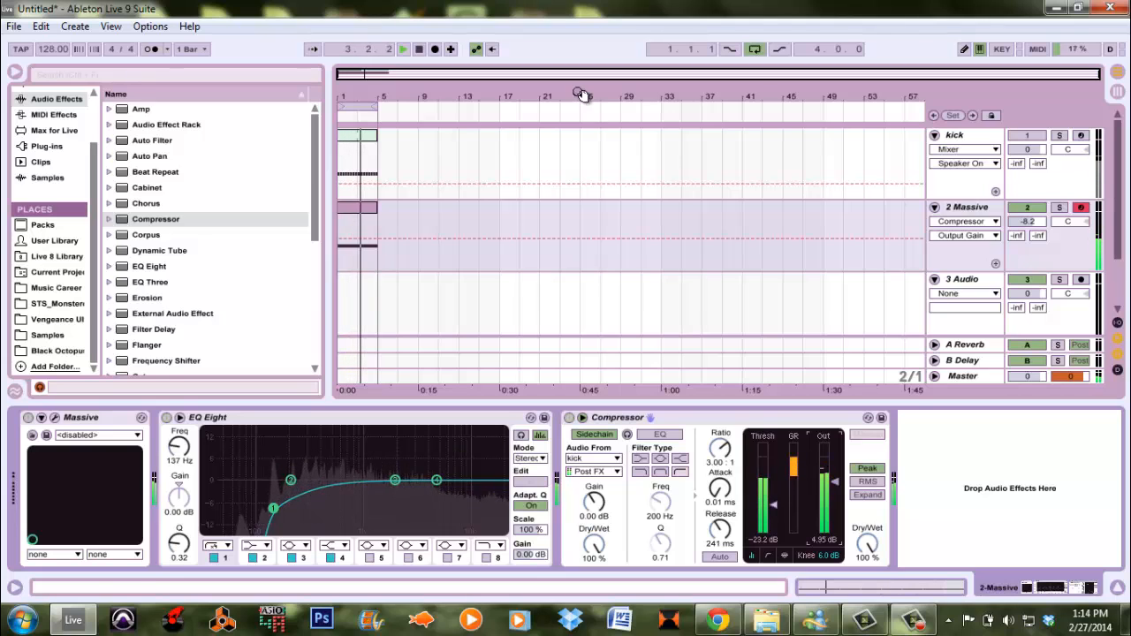
Unmute the kick track and solo it
click(1025, 135)
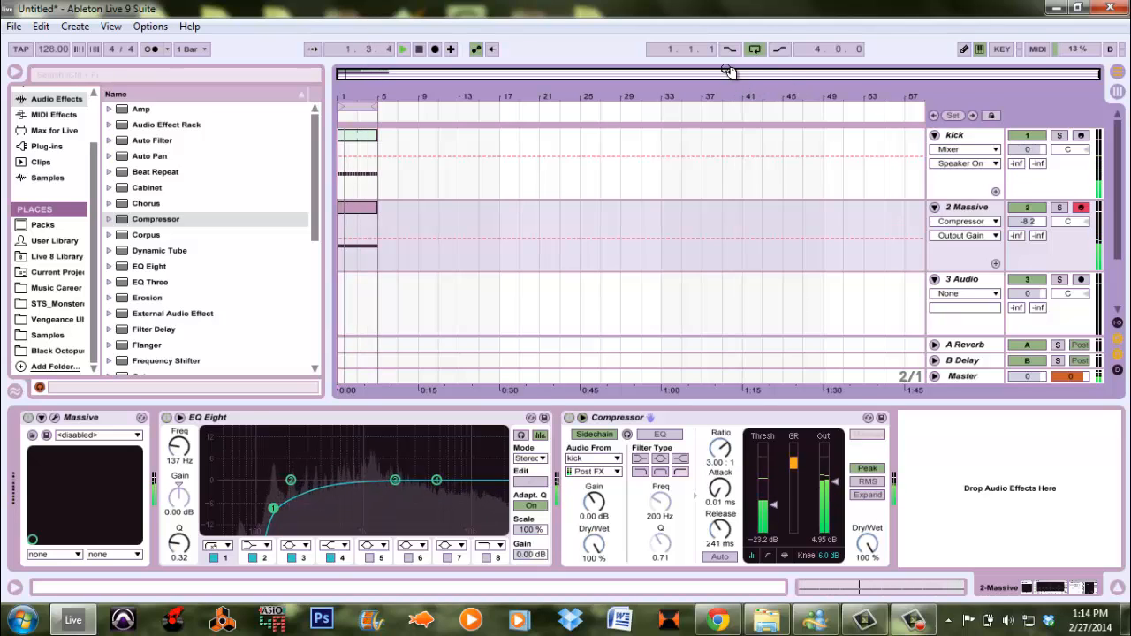
click(1059, 136)
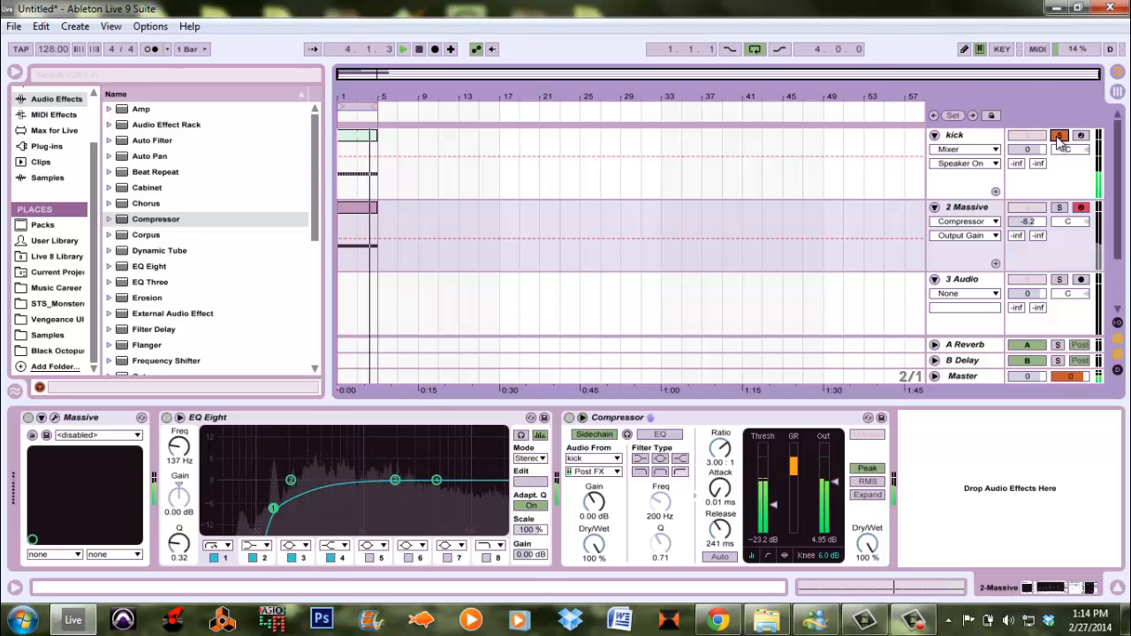
Open the kick's MIDI clip, set its grid to 1/16 and shorten all the C3 notes to an eighth note each
click(367, 142)
double_click(367, 136)
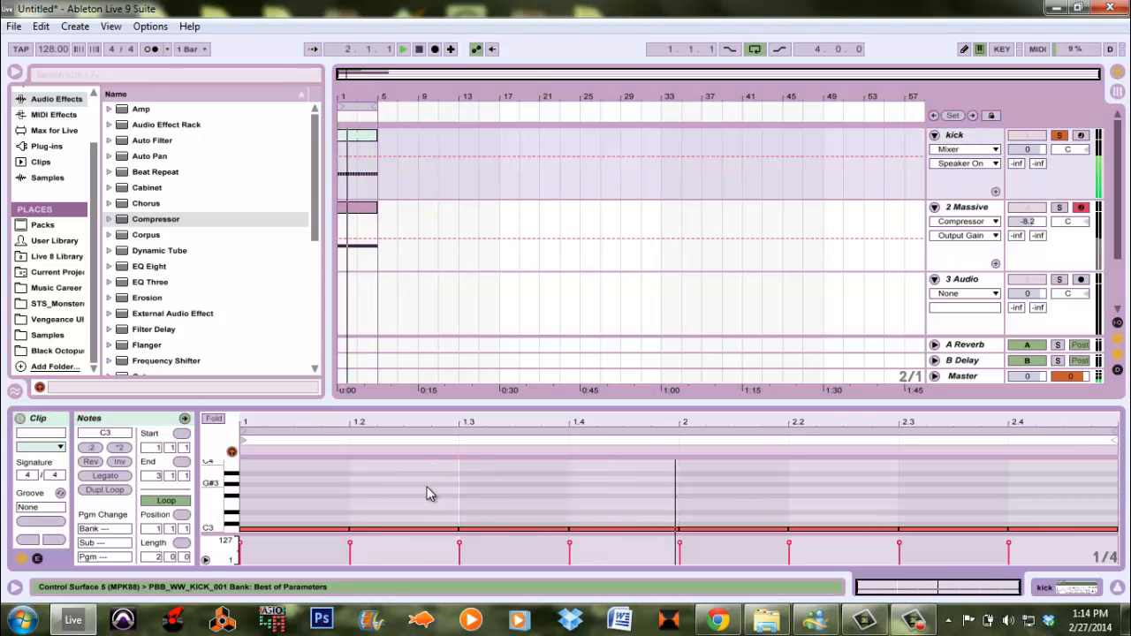
right_click(427, 493)
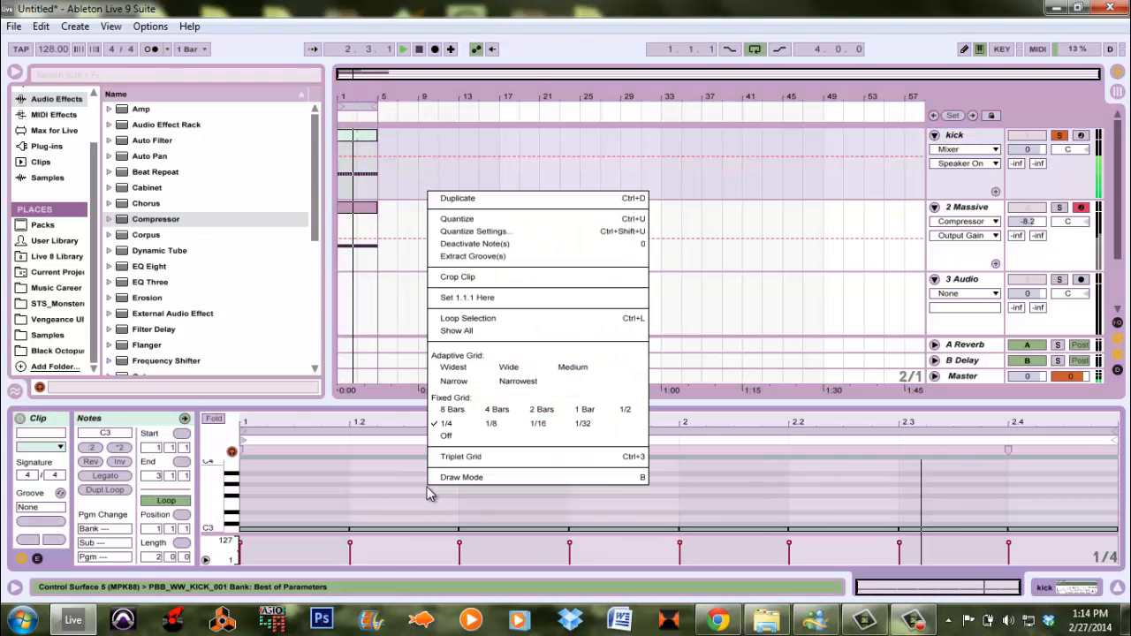
click(548, 425)
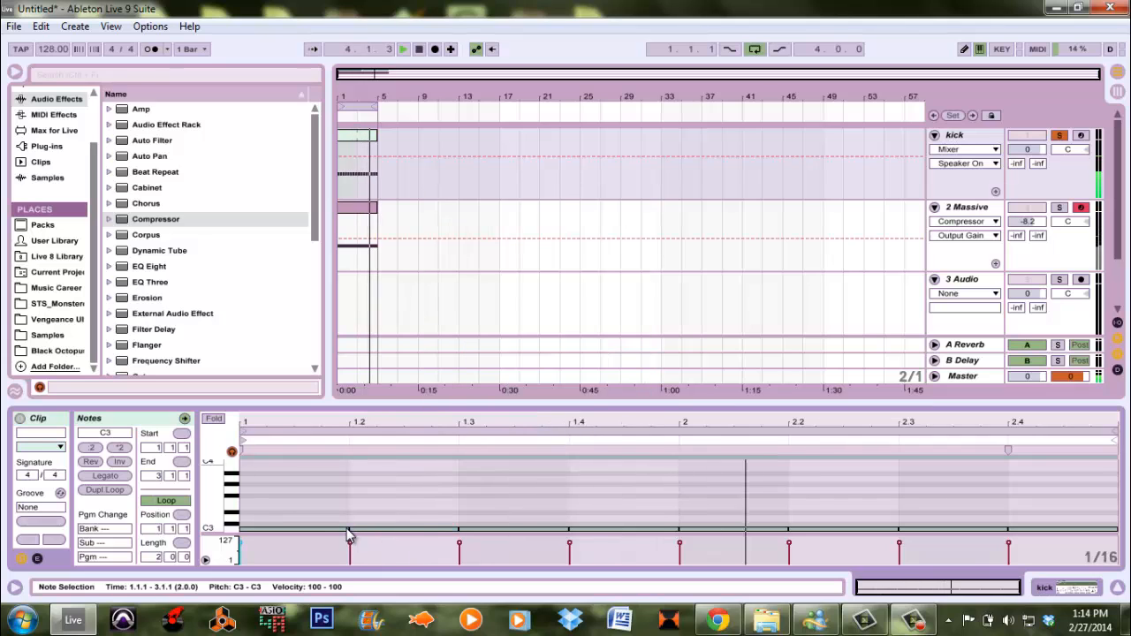
drag(350, 528, 265, 528)
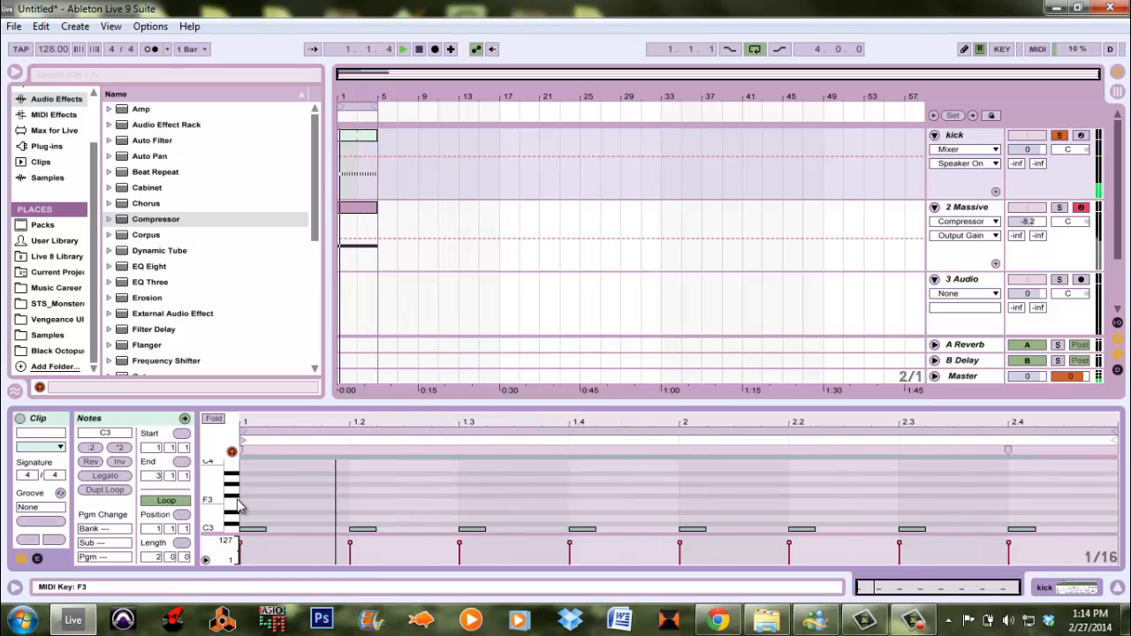
click(231, 528)
drag(265, 529, 290, 529)
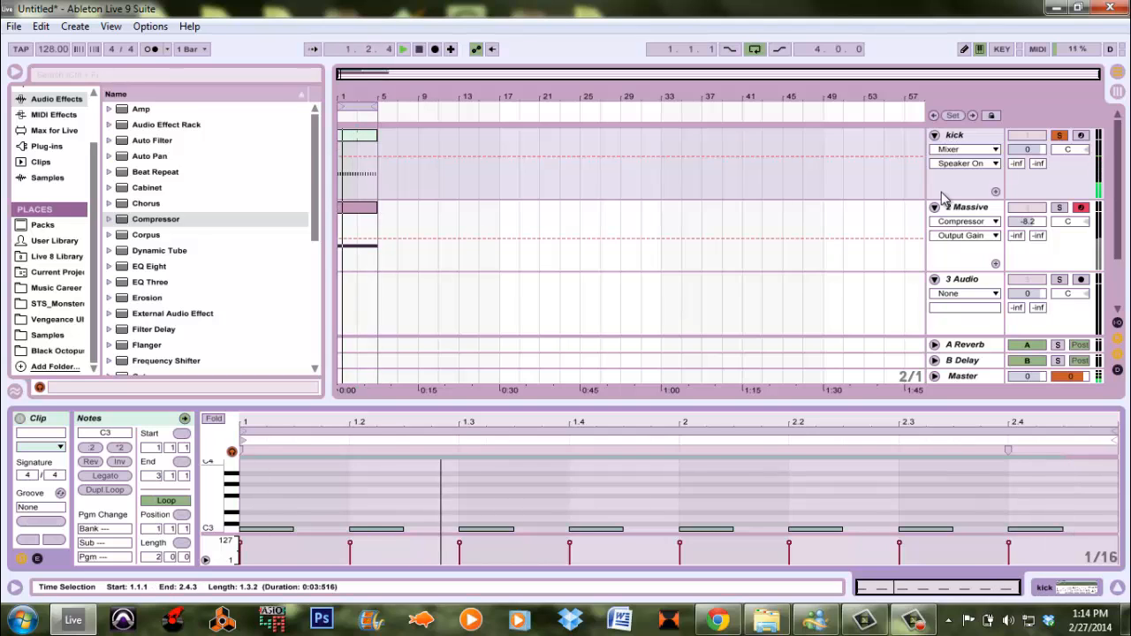
Rename the Massive track as "Eletro Bass"
click(972, 210)
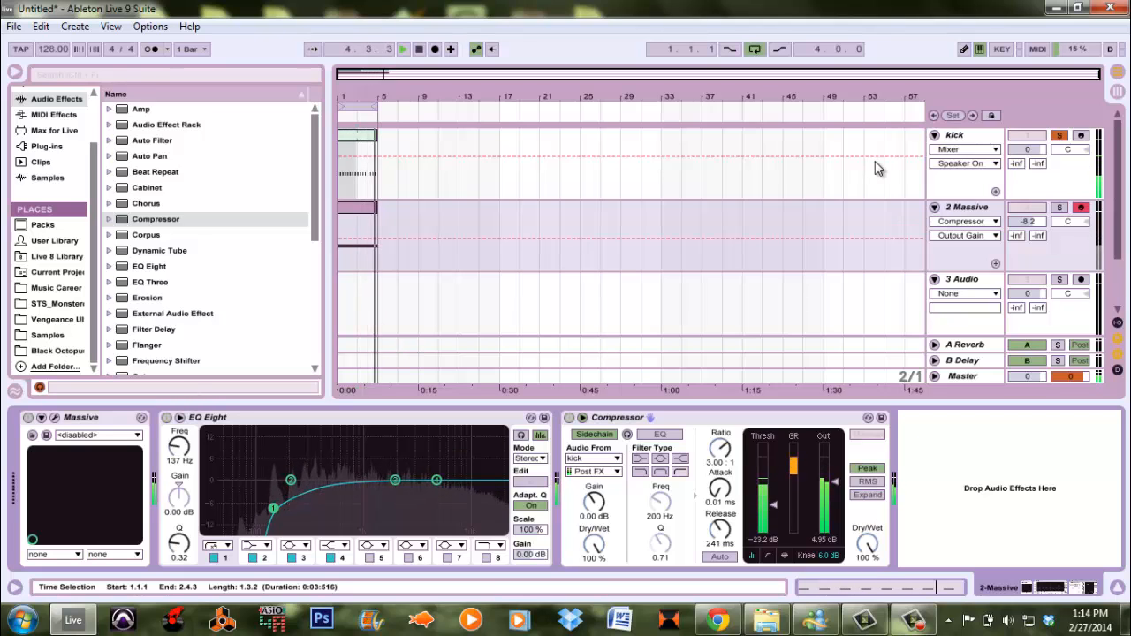
click(970, 206)
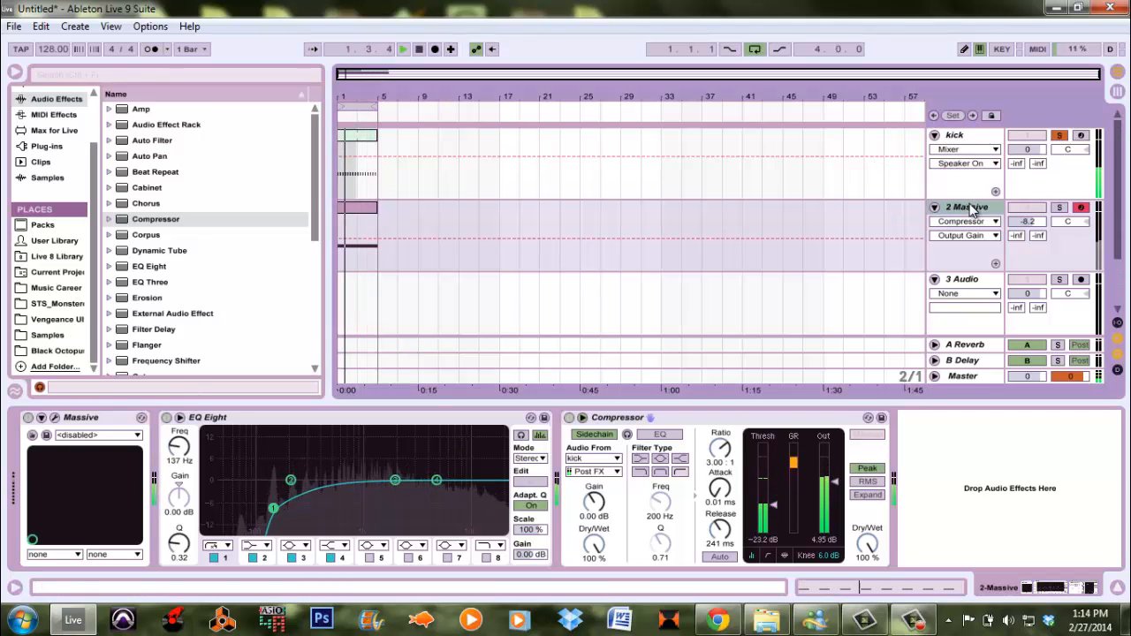
key(ctrl+r)
text(Eletr)
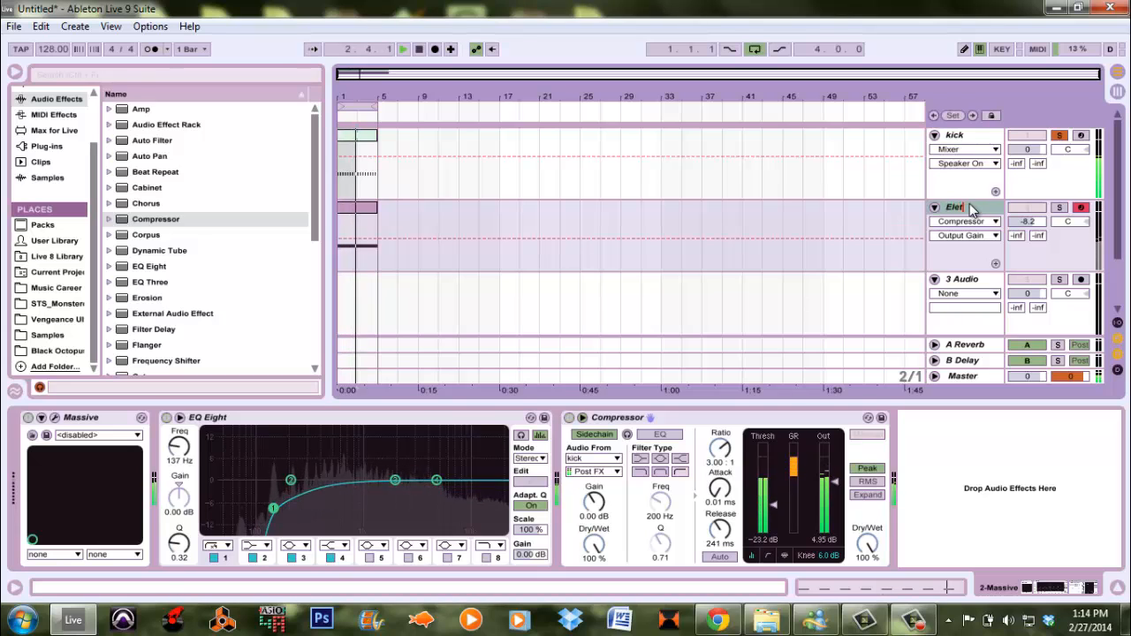
text(o Bass)
key(Return)
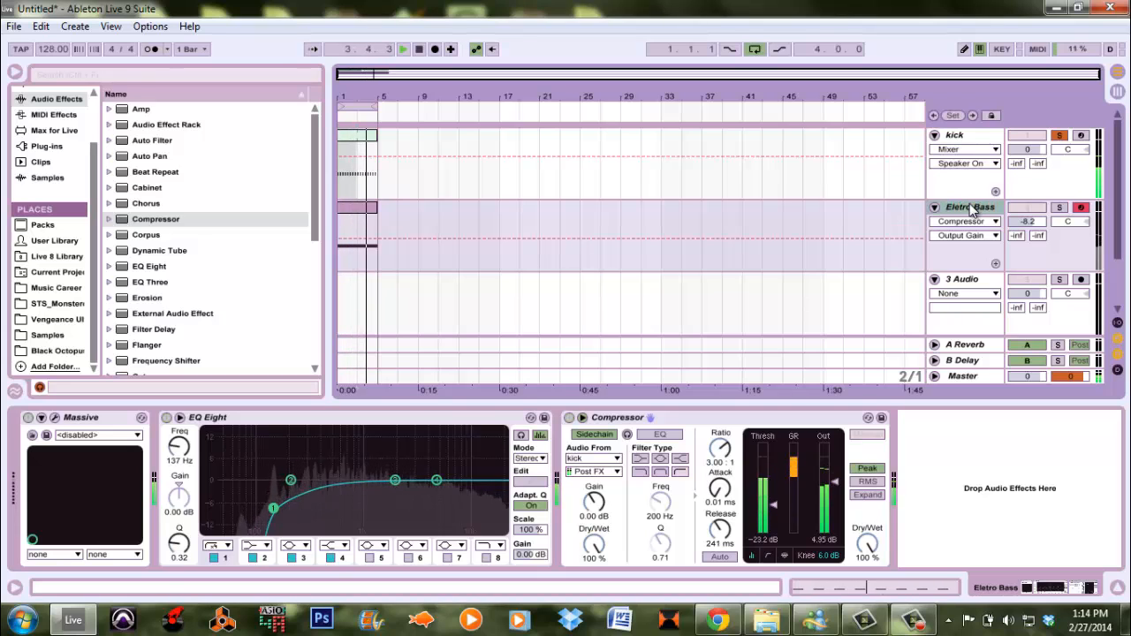
Duplicate the Eletro Bass track and rename the copy as "Electro Sub"
key(ctrl+d)
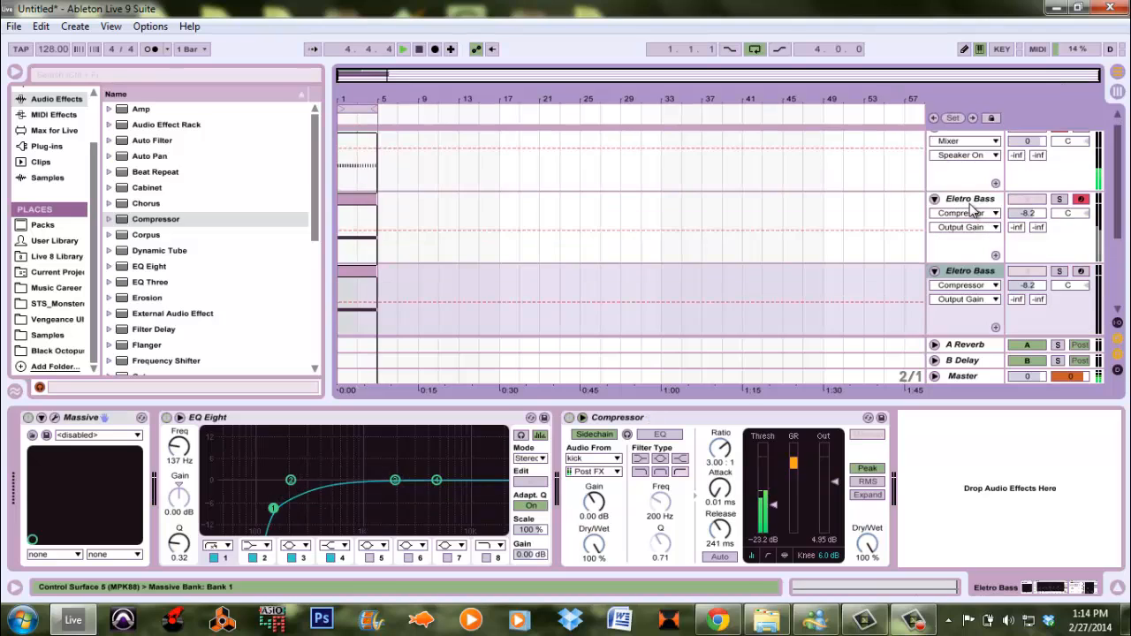
key(ctrl+r)
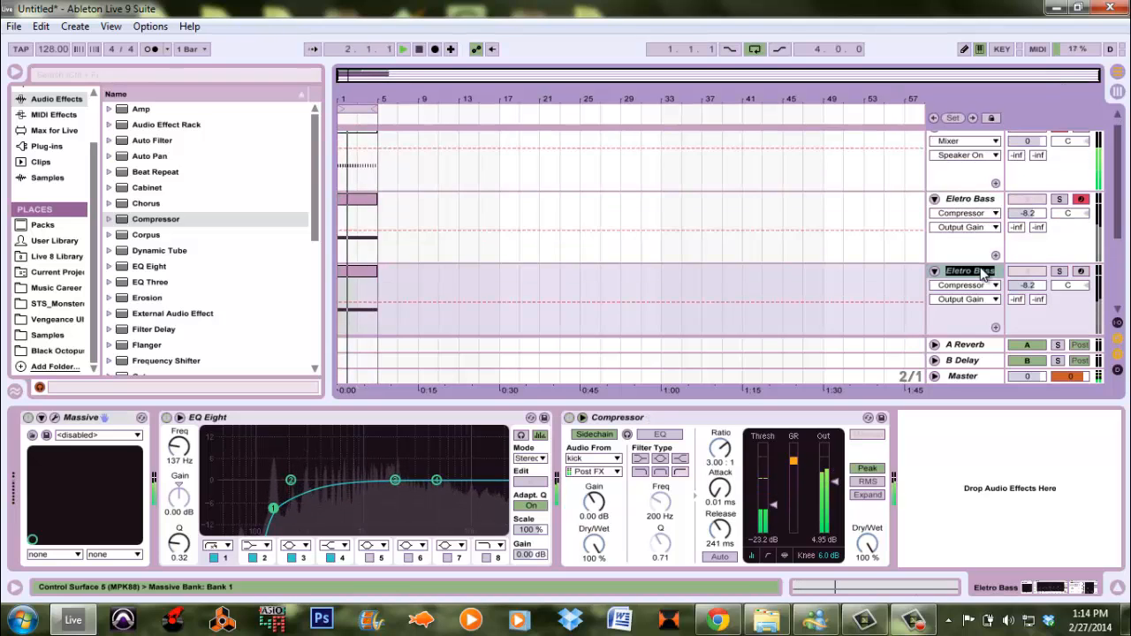
text(Electro)
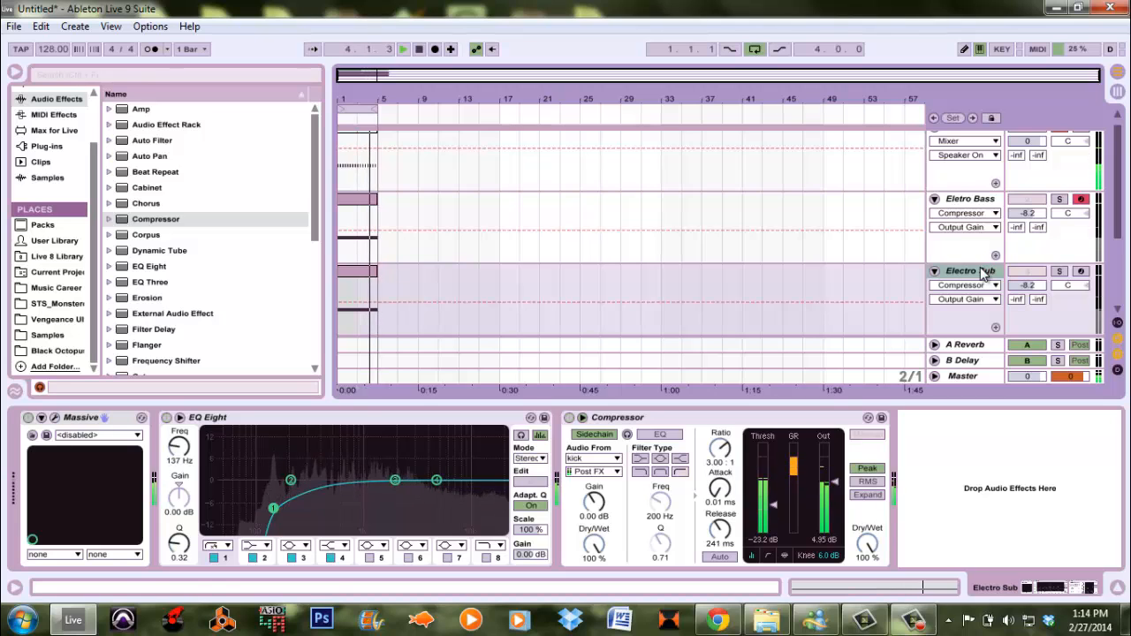
text( Sub)
key(Return)
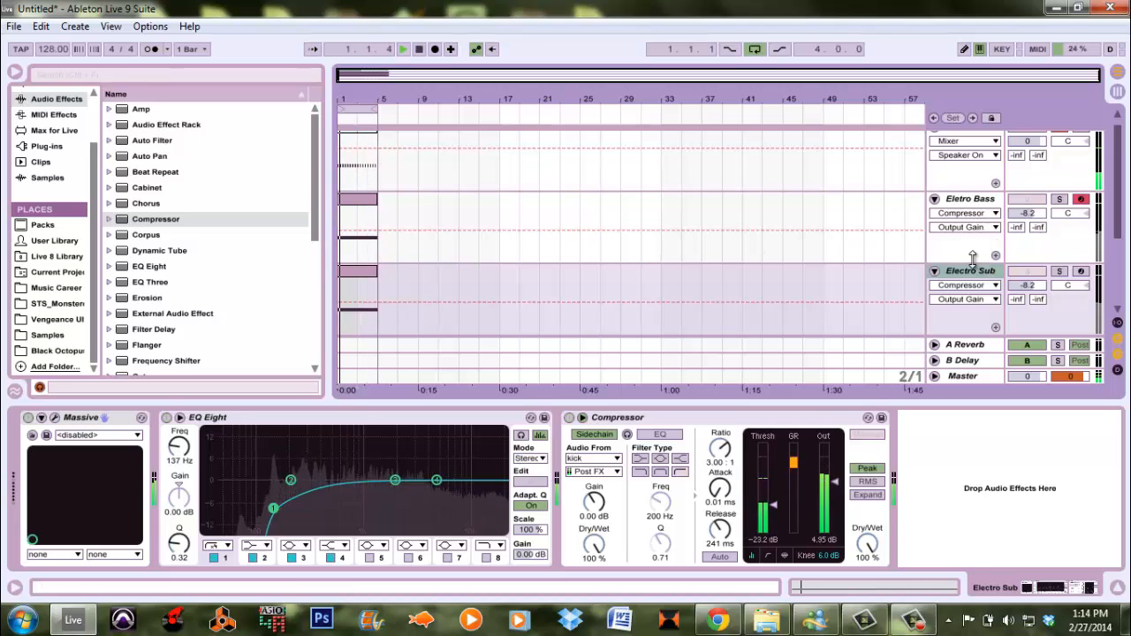
Solo the Electro Sub track and, with playback stopped, open its Massive instrument
click(1060, 274)
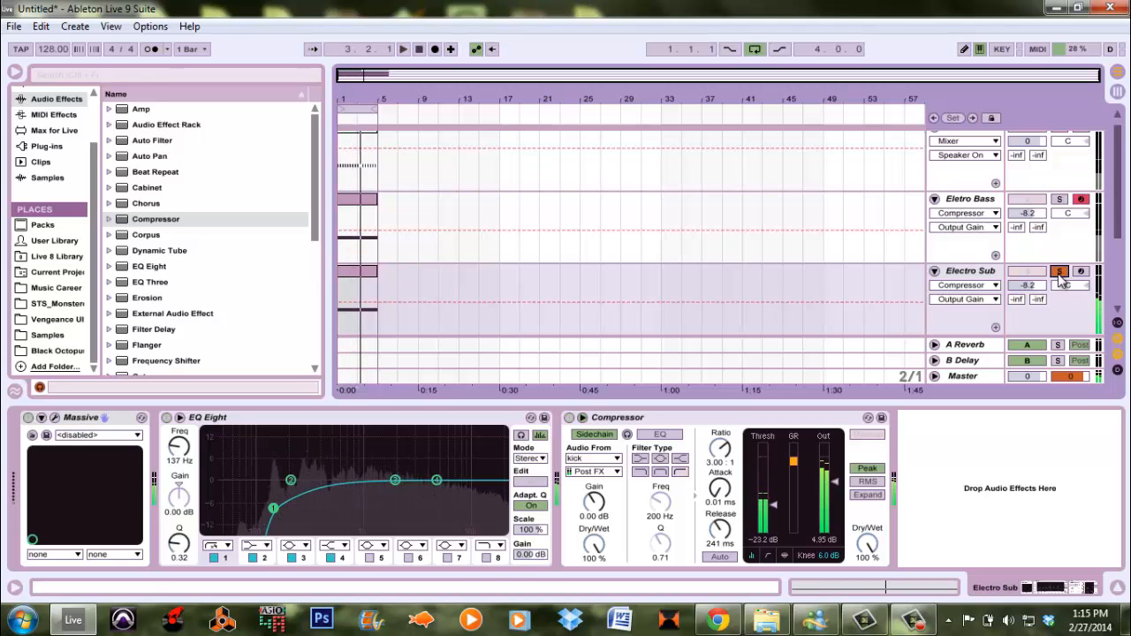
key(space)
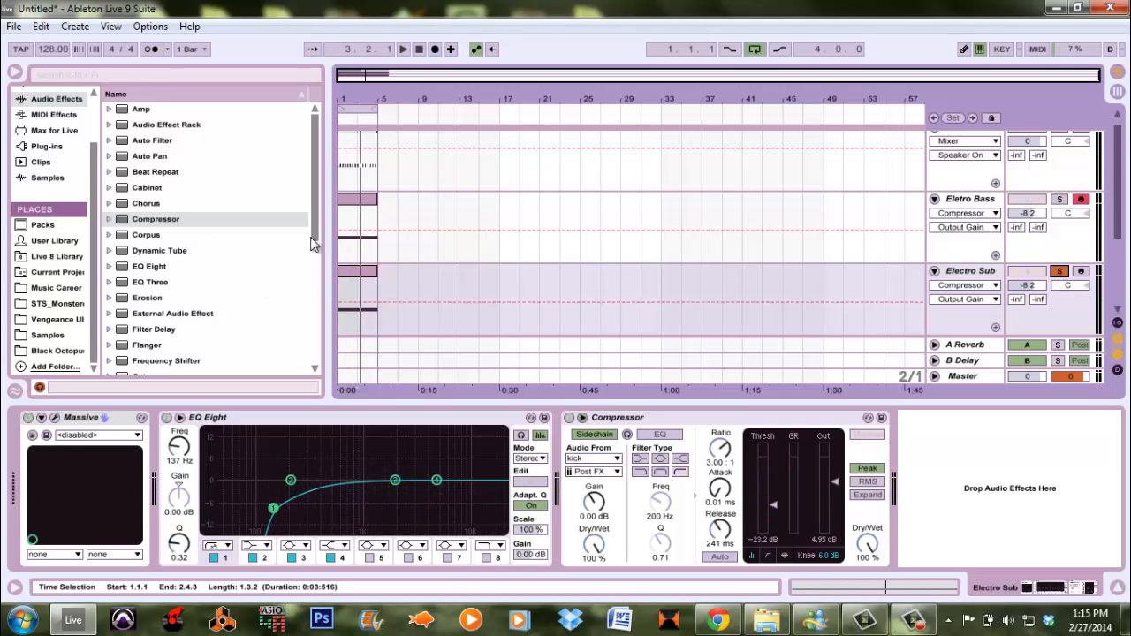
click(54, 419)
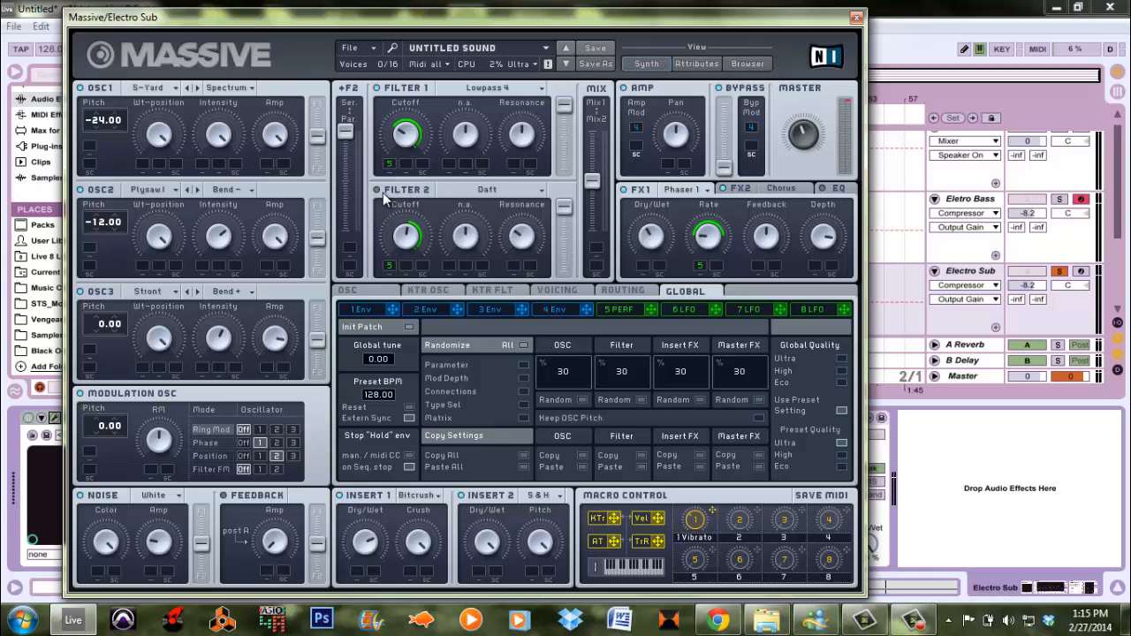
Move Massive's filter mix fully to Mix1 and switch off the FX2 Chorus effect
drag(590, 170, 584, 48)
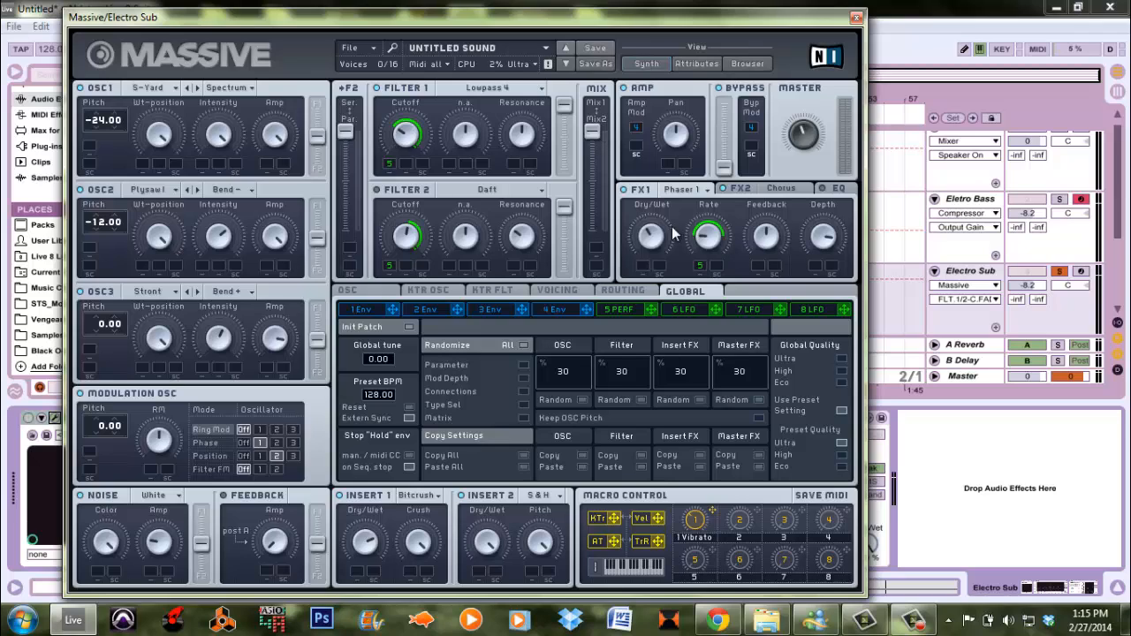
click(720, 191)
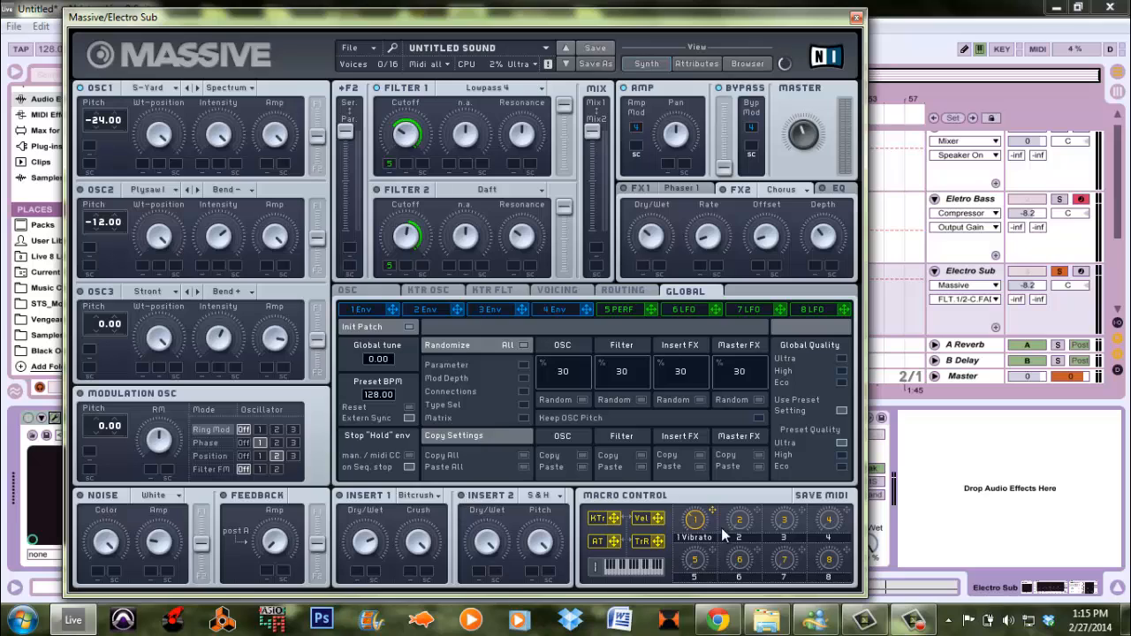
click(695, 519)
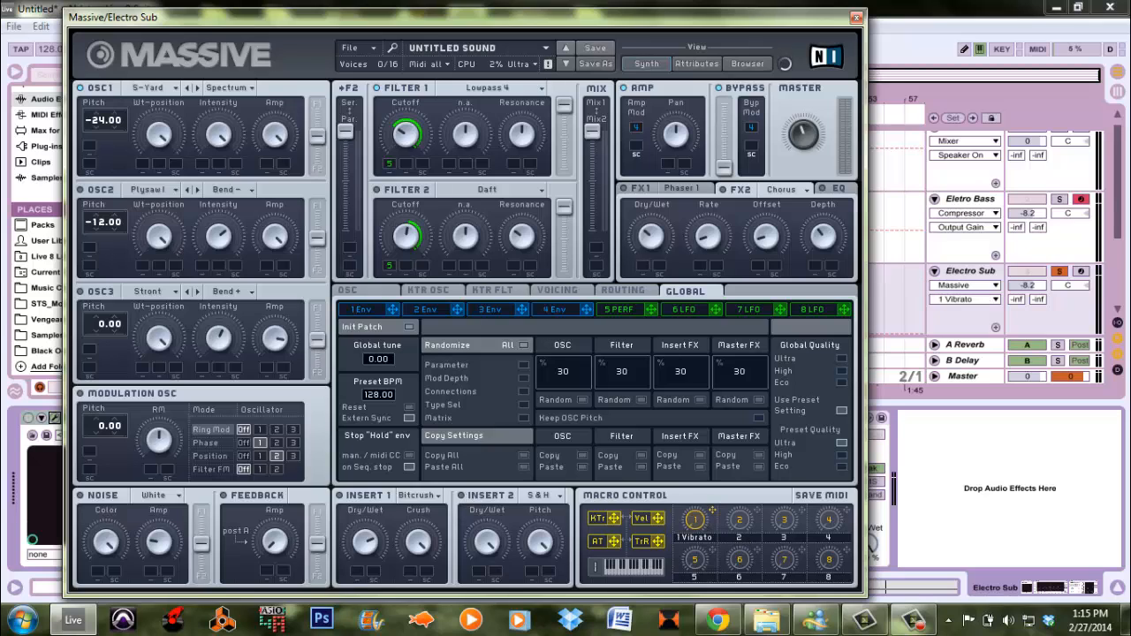
Set OSC1's wavetable to Sin-Square with its Wt-position at minimum, and switch off the modulation oscillator's Position routing
click(171, 90)
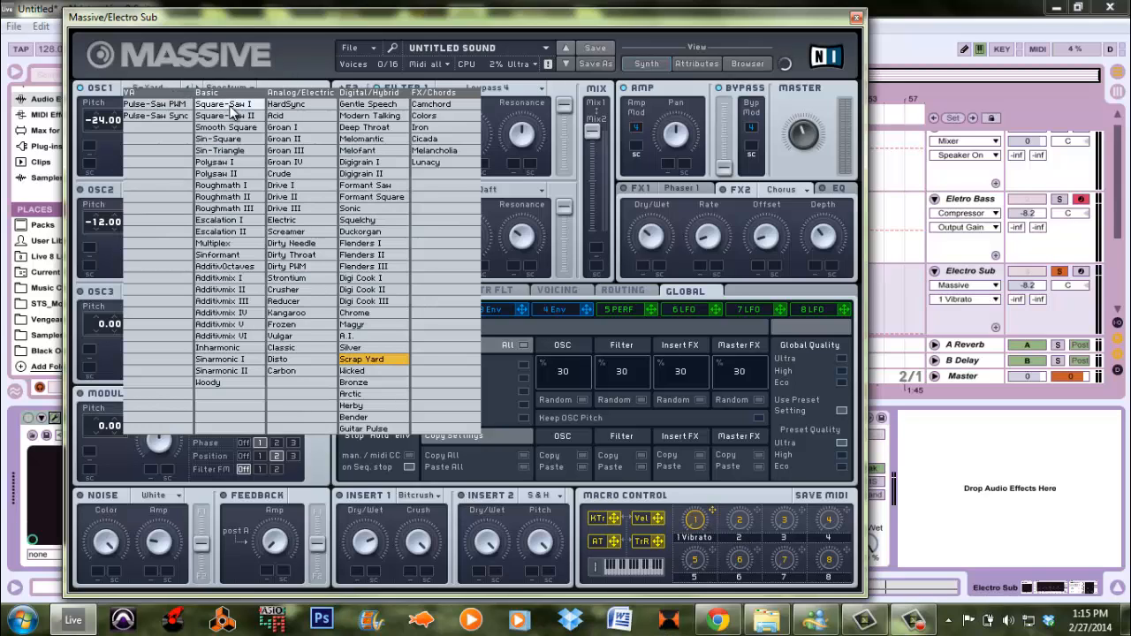
click(233, 139)
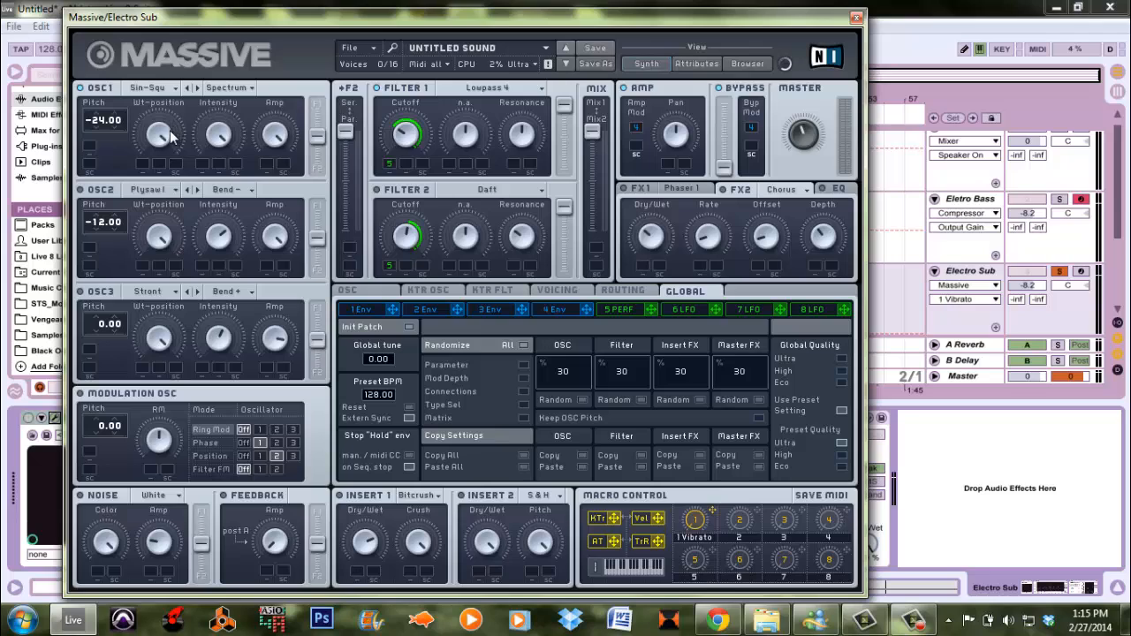
click(159, 135)
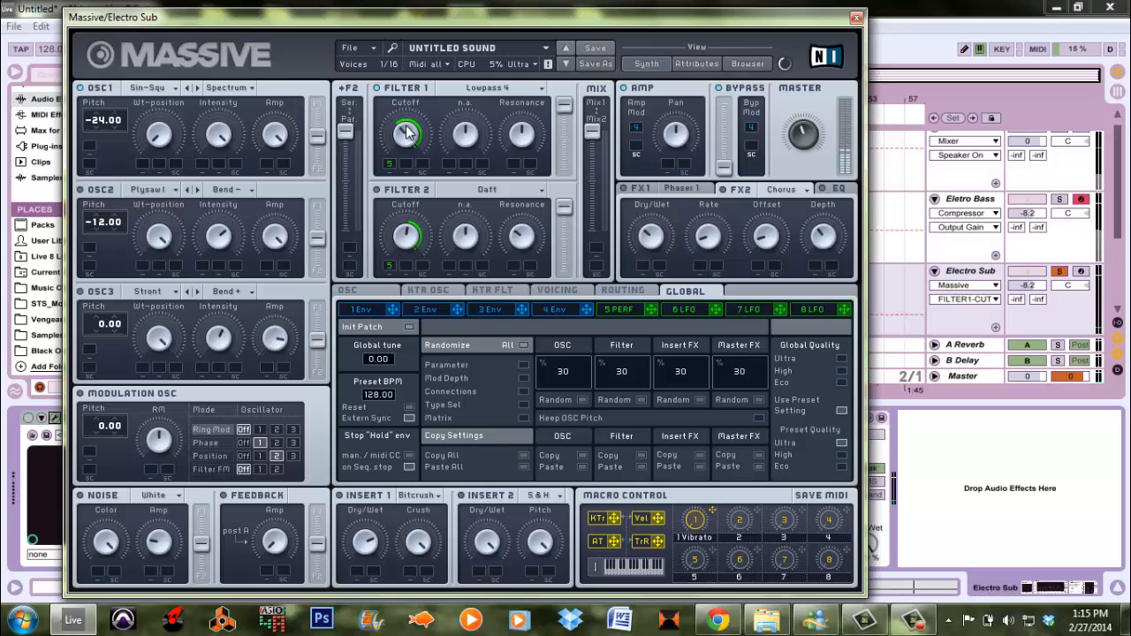
click(244, 455)
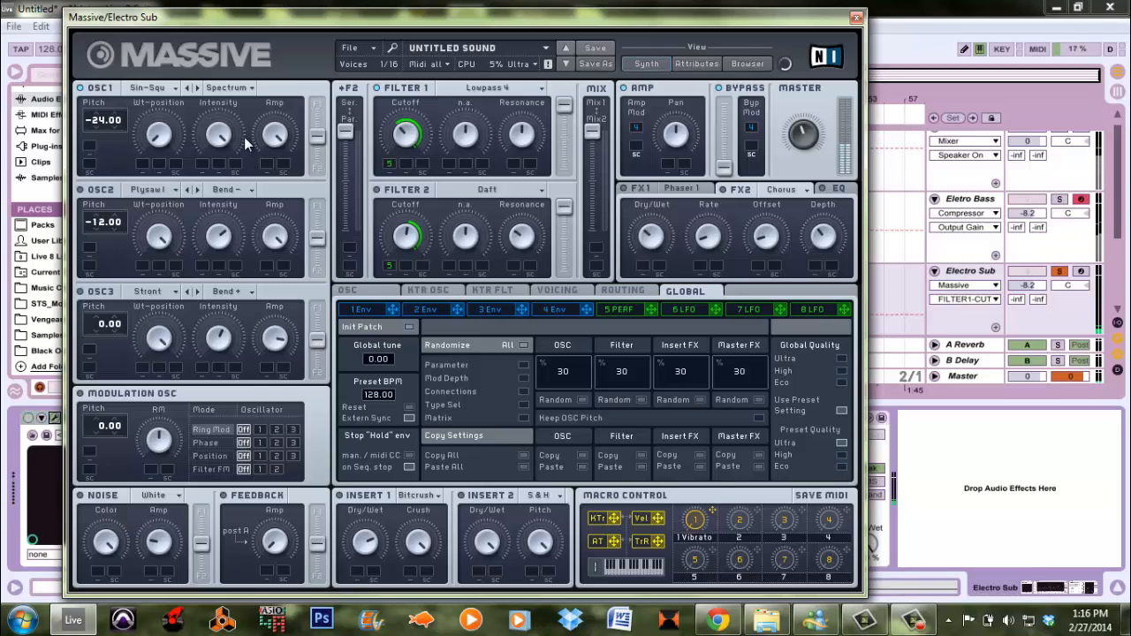
While the loop plays, set OSC1's pitch to -12.00 and open Filter 1's cutoff fully
click(221, 141)
click(274, 137)
drag(99, 126, 107, 94)
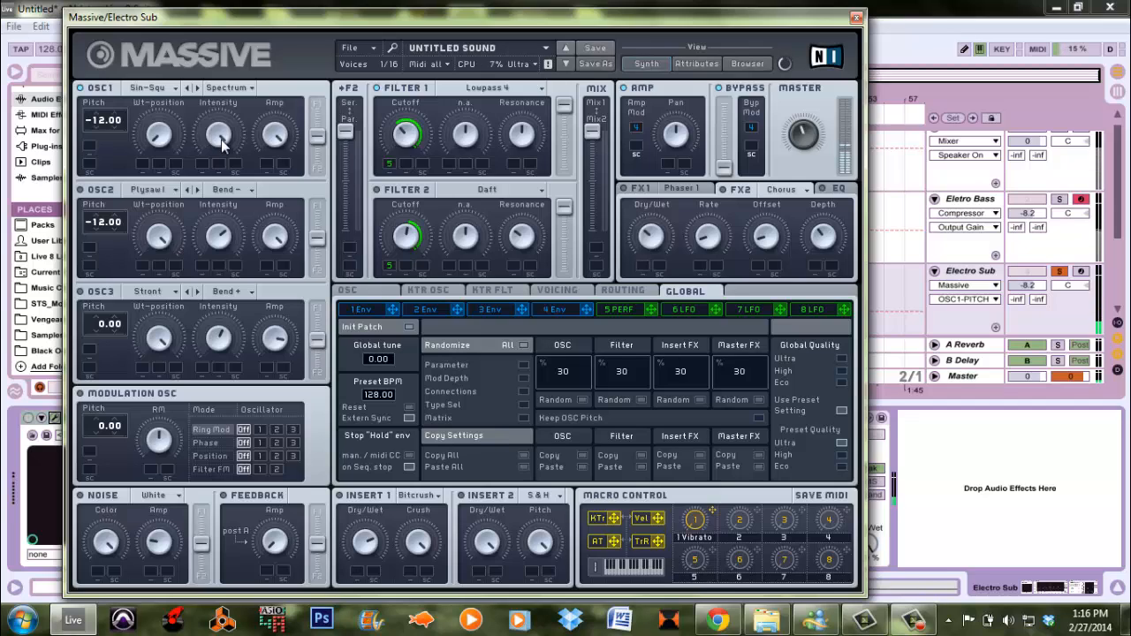
click(421, 152)
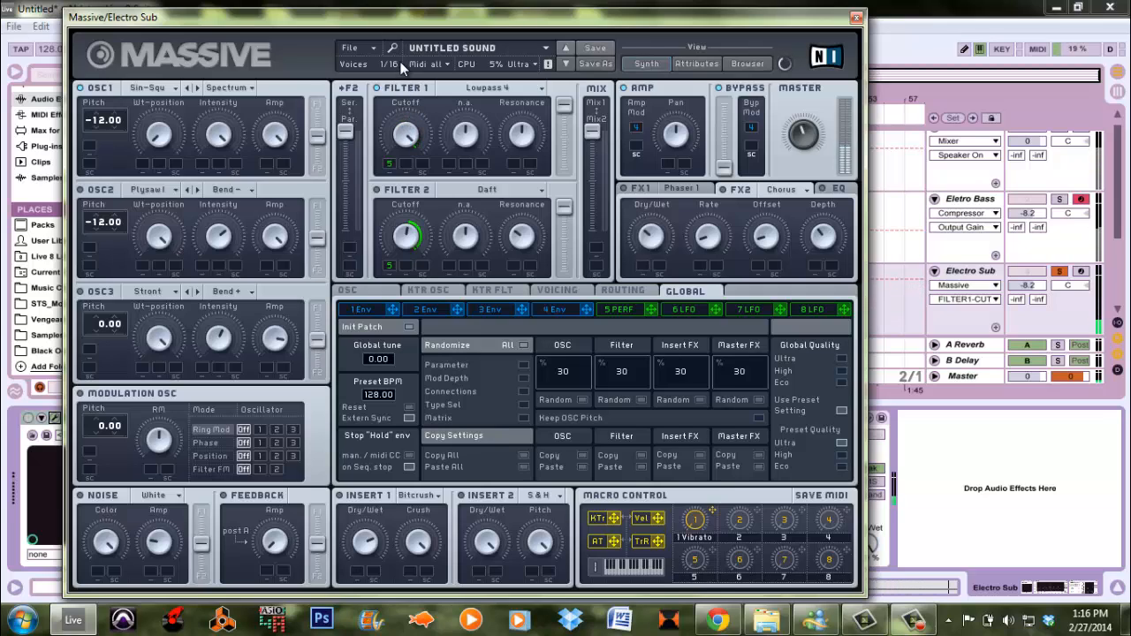
Try OSC1 pitches of -24.00 and -48.00, auditioning a higher Wt-position in between and keeping the Spectrum mode
drag(93, 120, 101, 138)
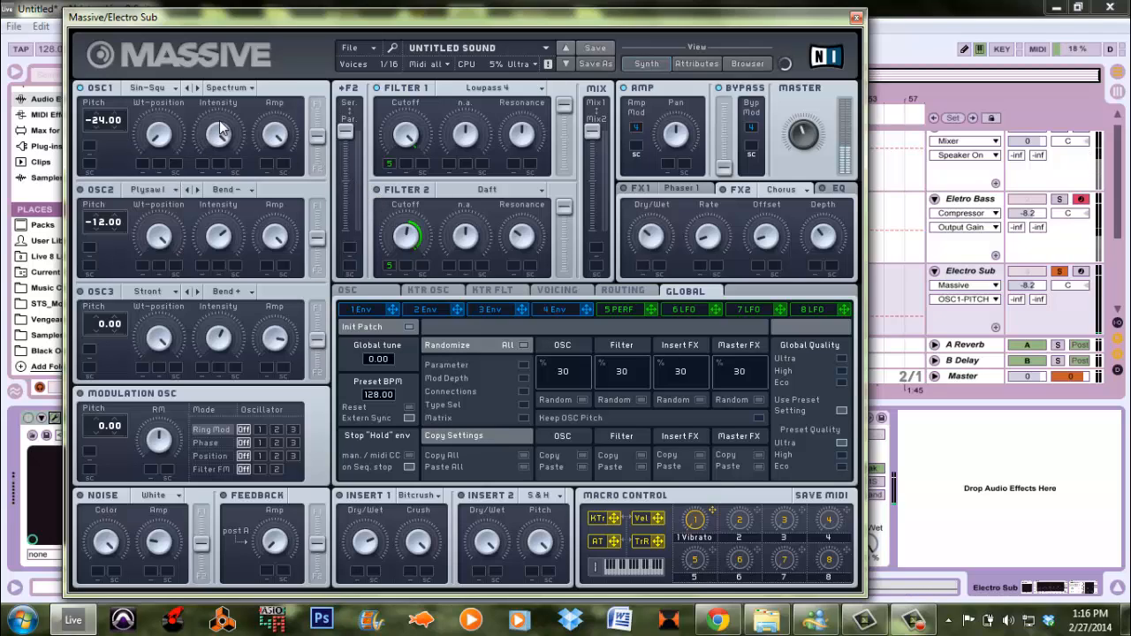
click(225, 88)
click(228, 97)
click(161, 140)
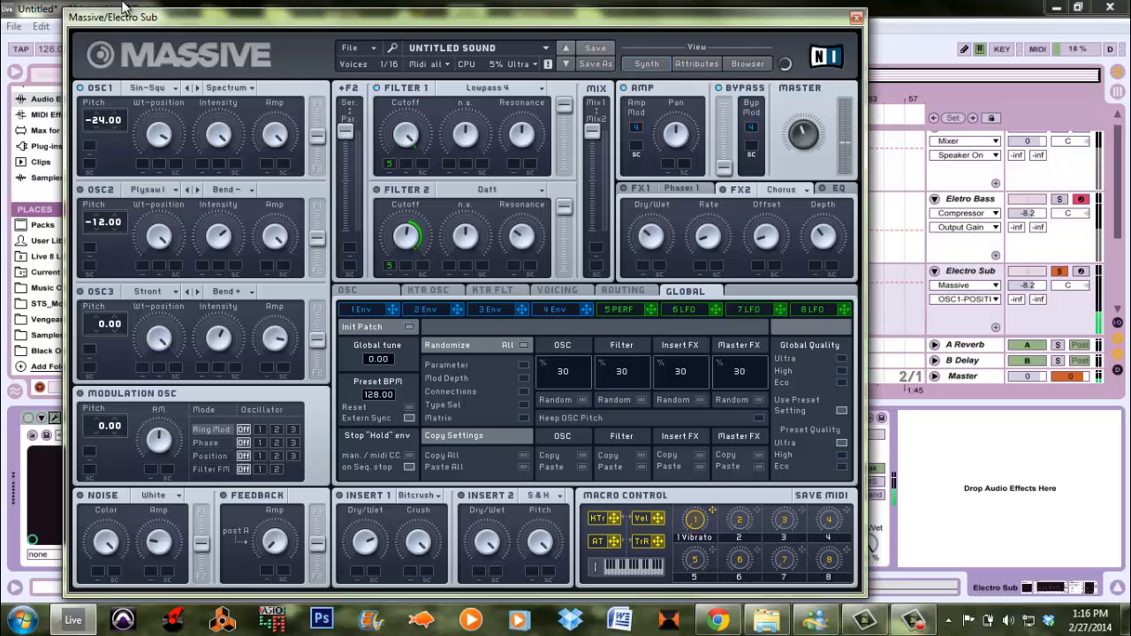
drag(100, 113, 163, 319)
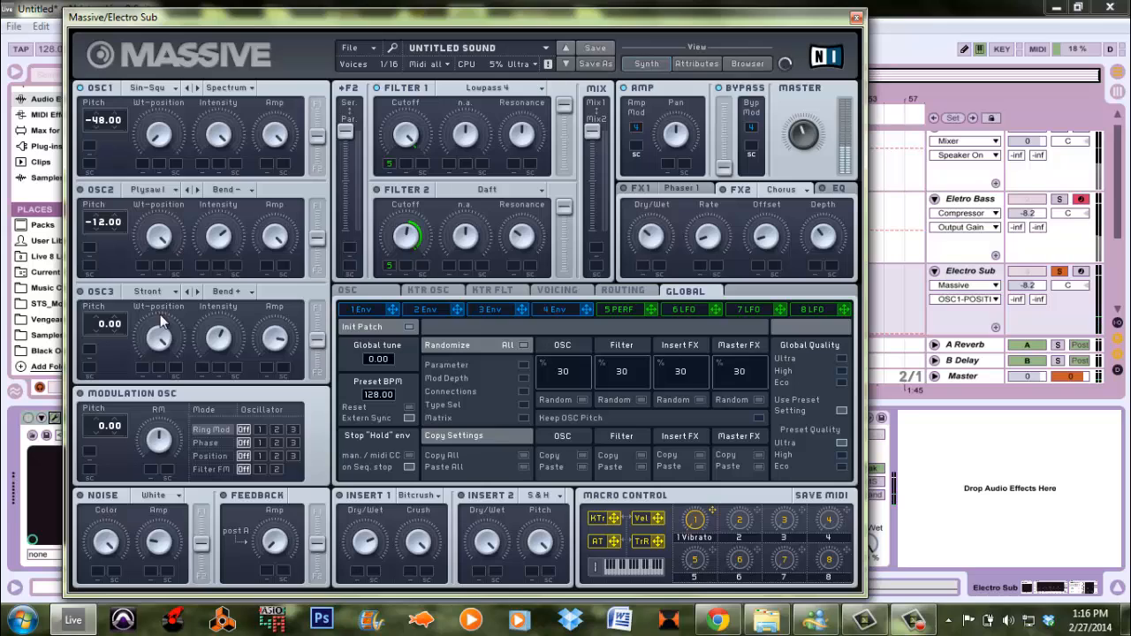
Set OSC1's pitch to -36.00 and move the Massive window out of the way
drag(88, 134, 105, 102)
click(272, 138)
drag(1124, 231, 1124, 250)
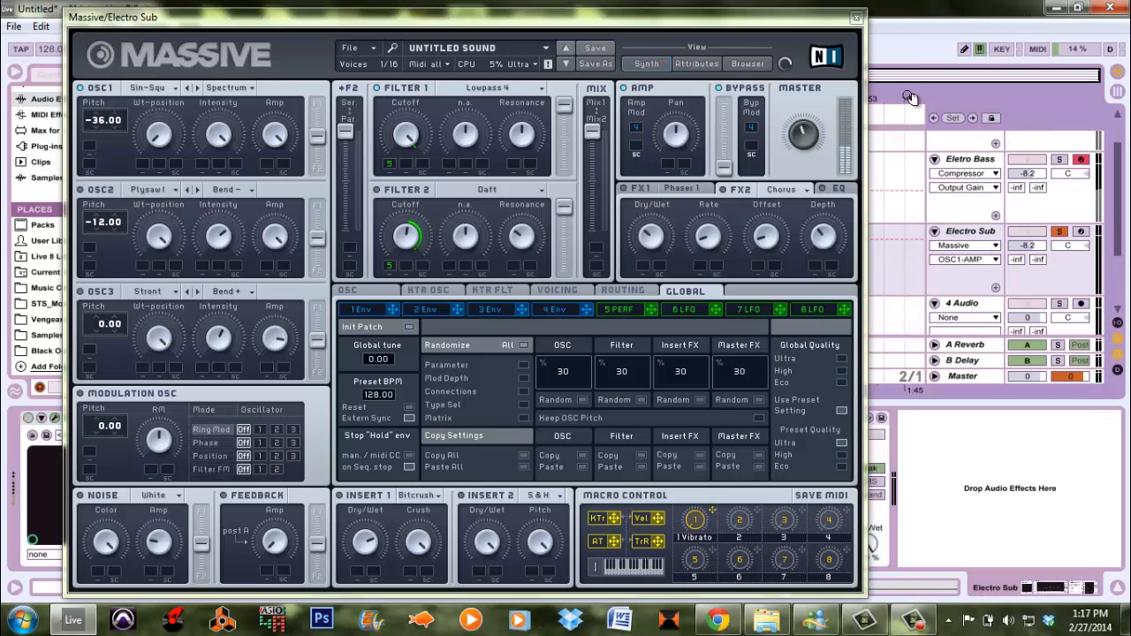
drag(814, 20, 402, 633)
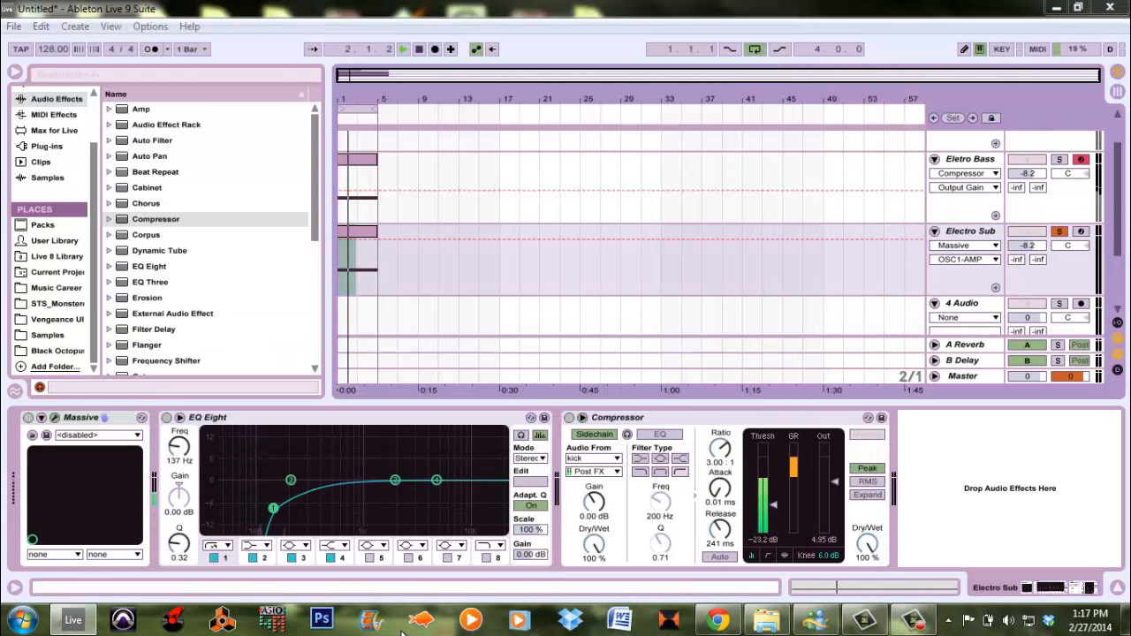
Make band 1 of the Electro Sub's EQ Eight a low shelf at 30.0 Hz with 2.62 dB gain
click(248, 420)
drag(178, 440, 180, 477)
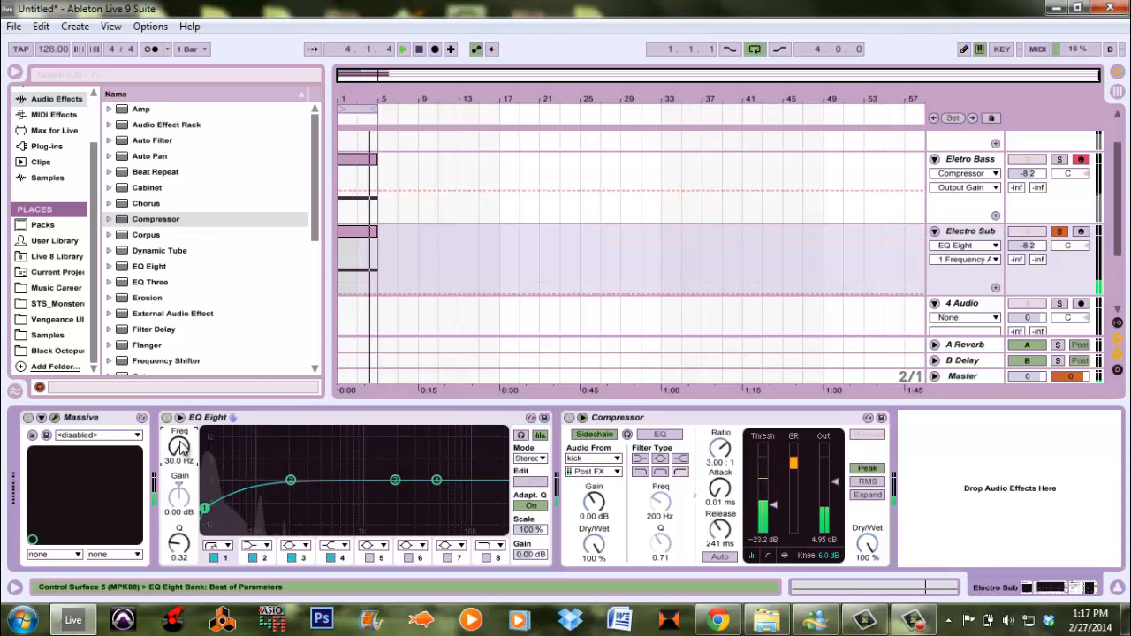
click(225, 548)
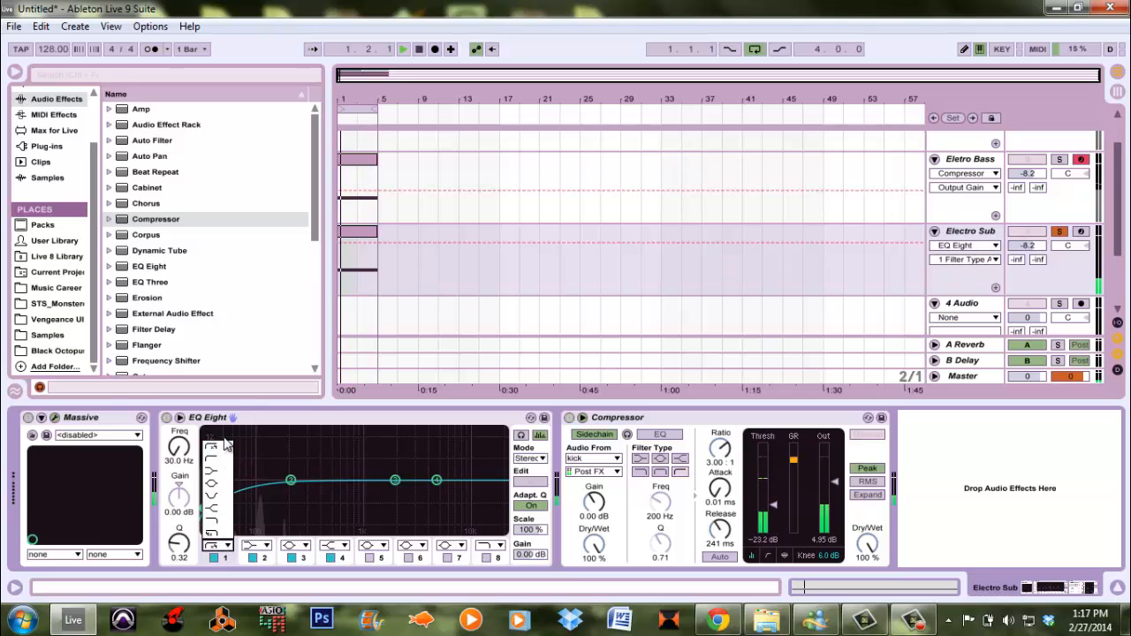
click(225, 482)
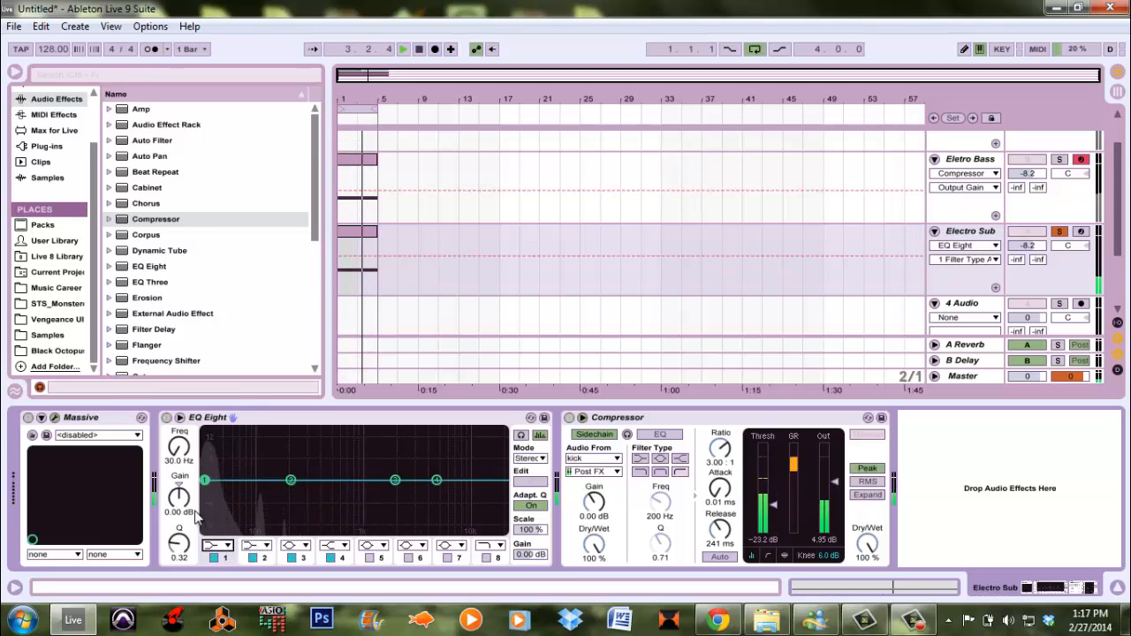
drag(180, 501, 186, 517)
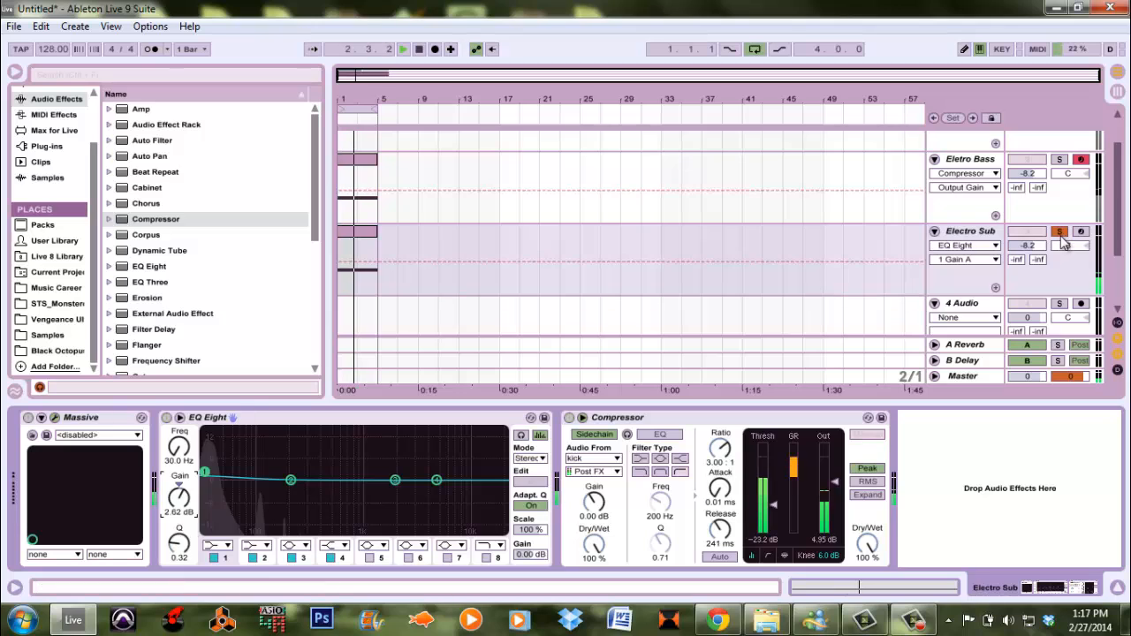
Reset the Electro Sub track's volume to 0 dB
click(1026, 247)
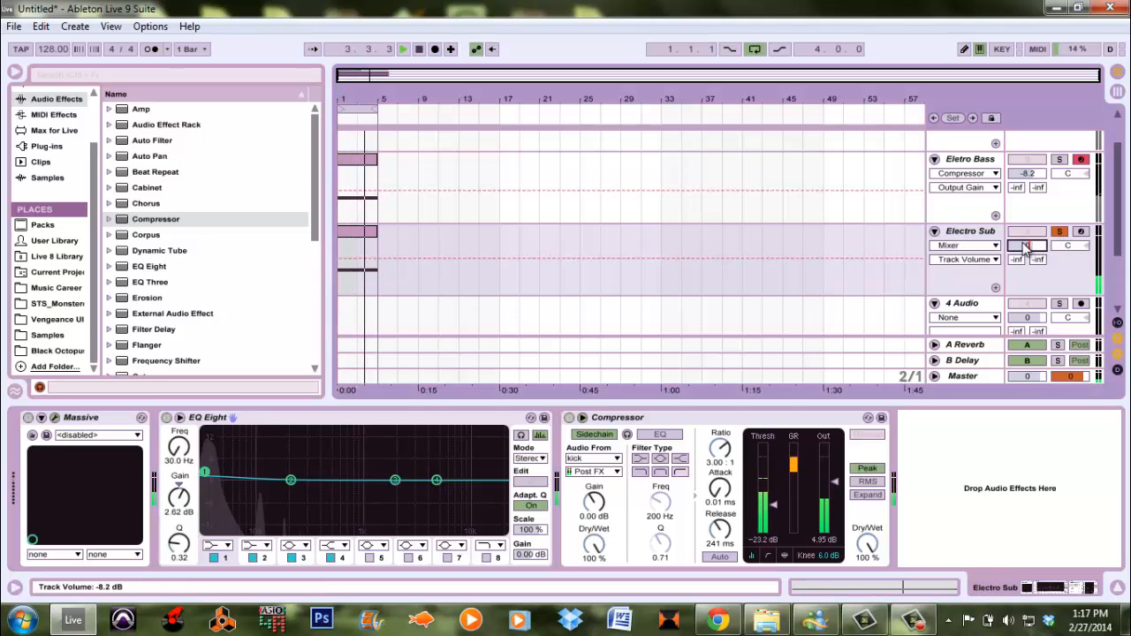
key(Delete)
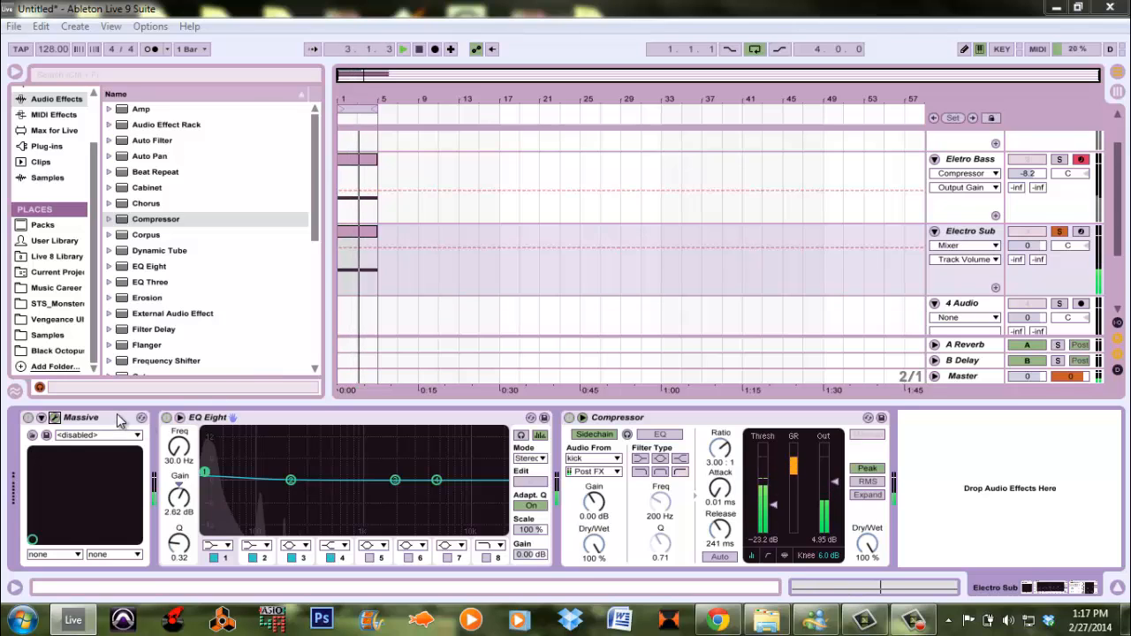
click(913, 621)
click(876, 522)
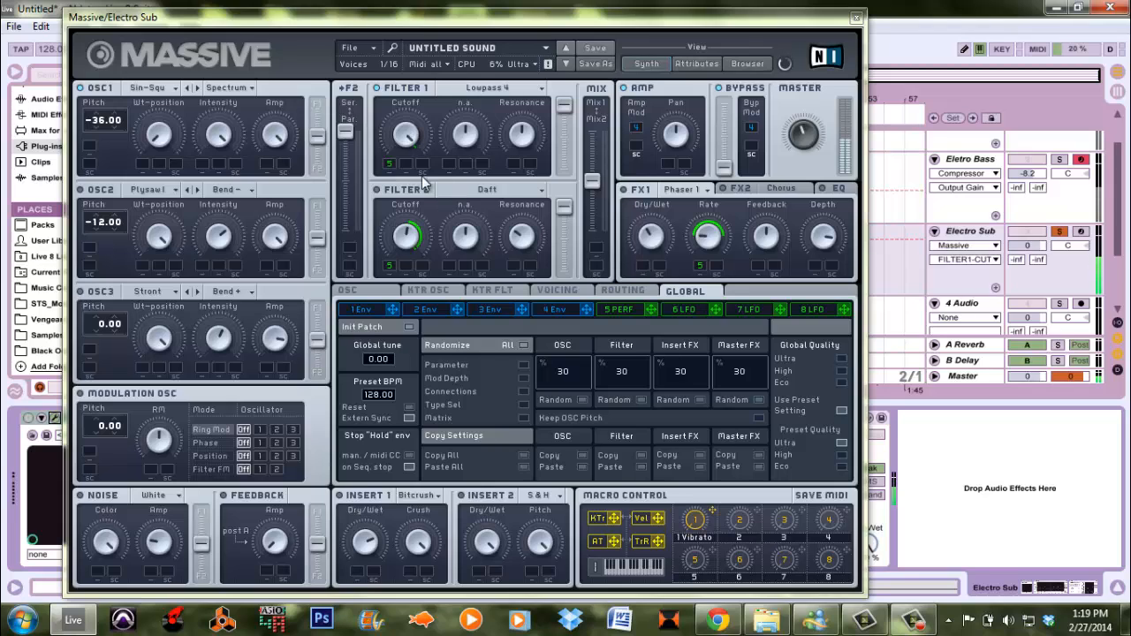
Show the 5 PERF curves in the Electro Sub's Massive, shift the filter mix fully to Mix1 and slightly lower Filter 1's cutoff
click(624, 311)
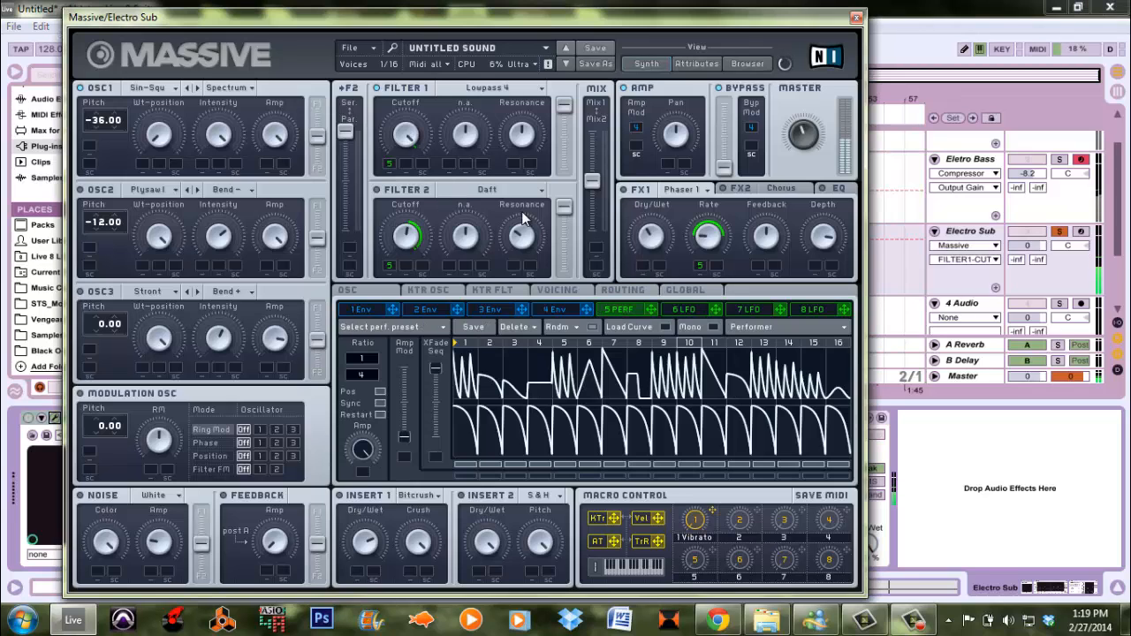
click(596, 185)
drag(596, 185, 595, 131)
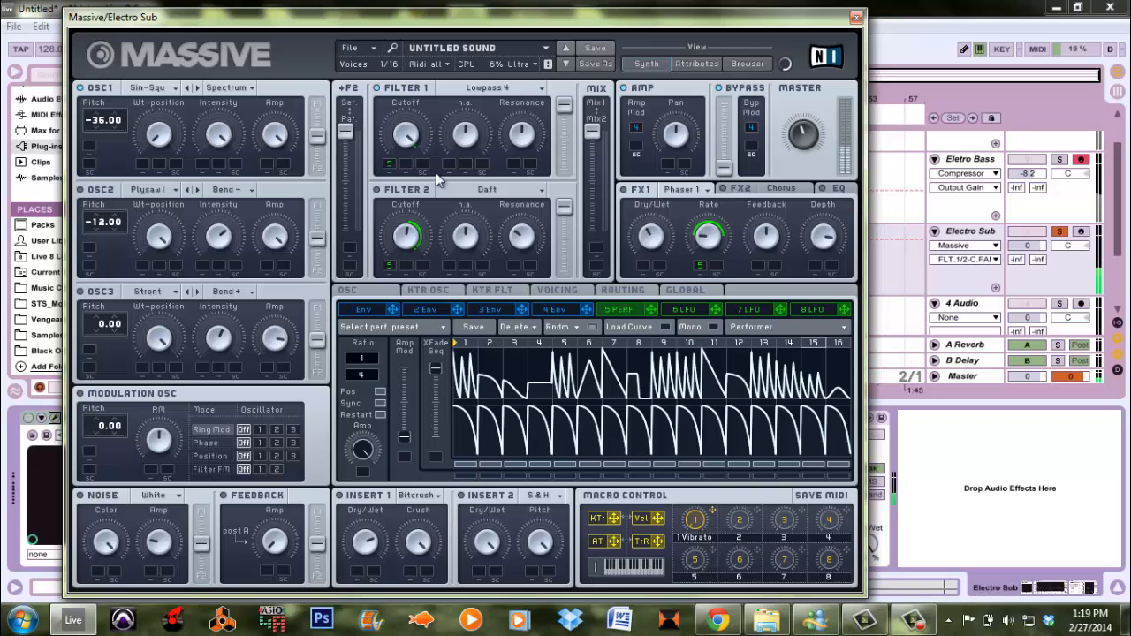
drag(406, 142, 409, 182)
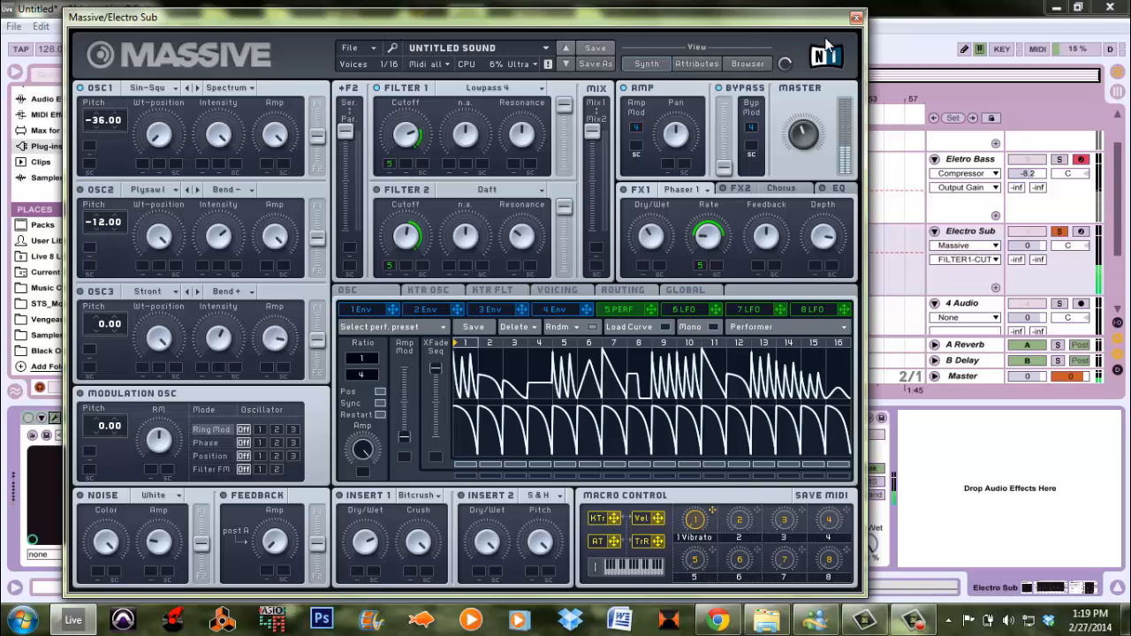
Close Massive and enable band 5 of the Electro Sub's EQ Eight as a steep high cut at 100 Hz
click(856, 17)
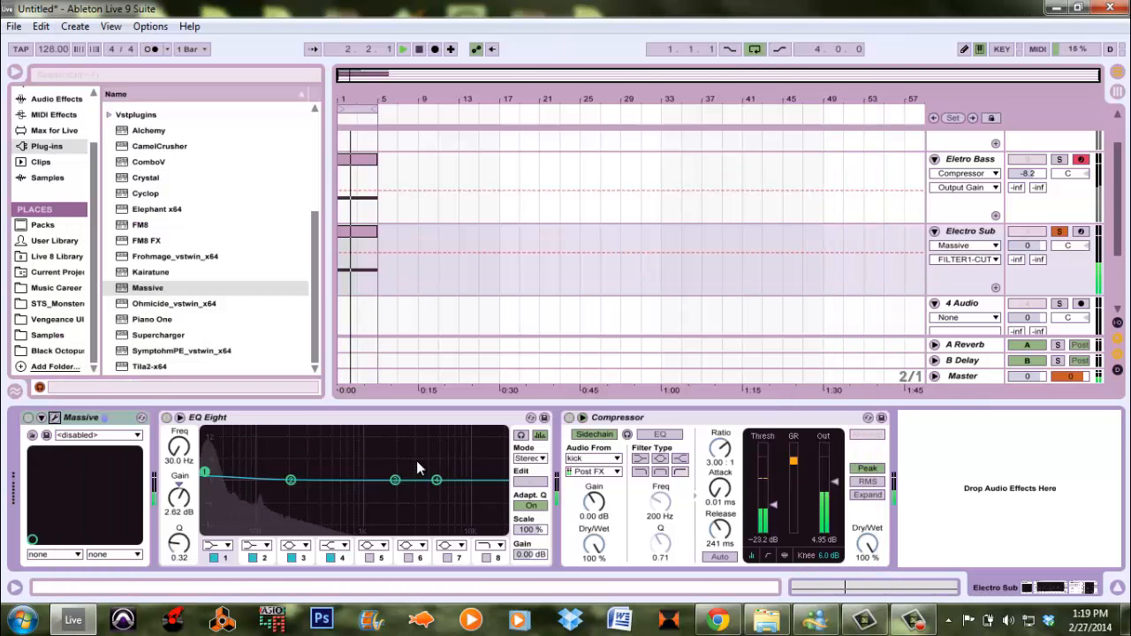
click(369, 557)
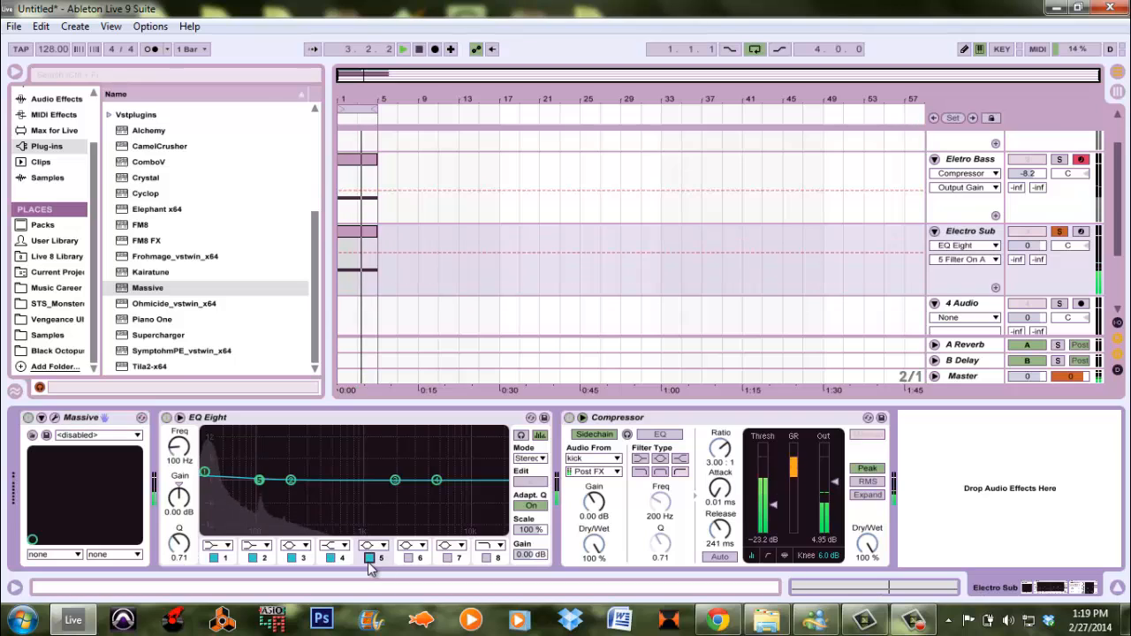
click(387, 545)
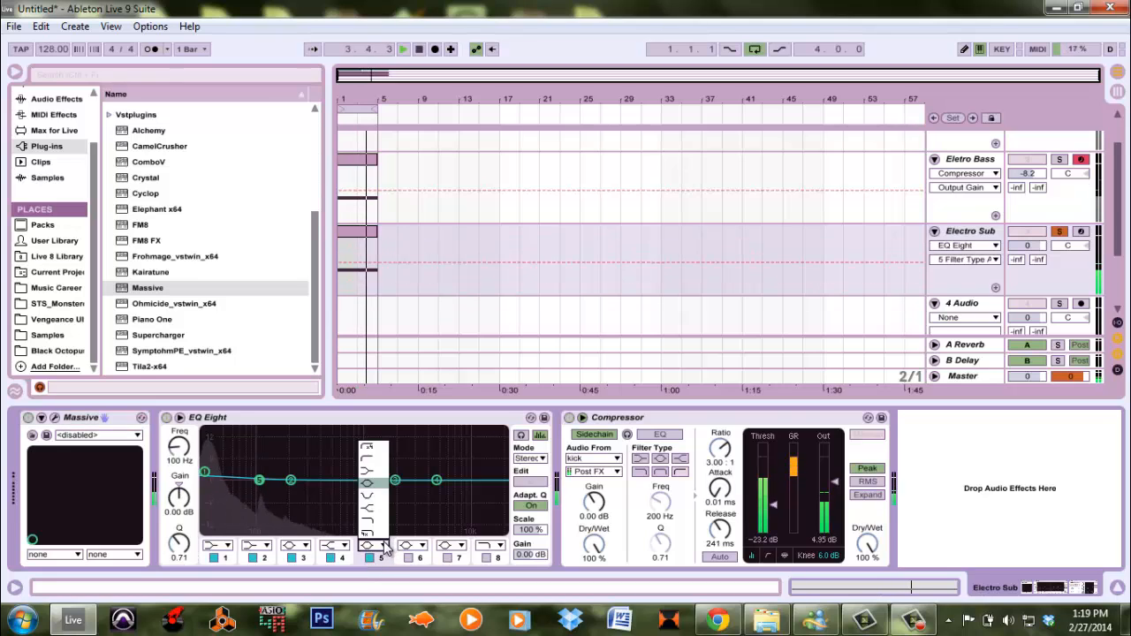
click(373, 449)
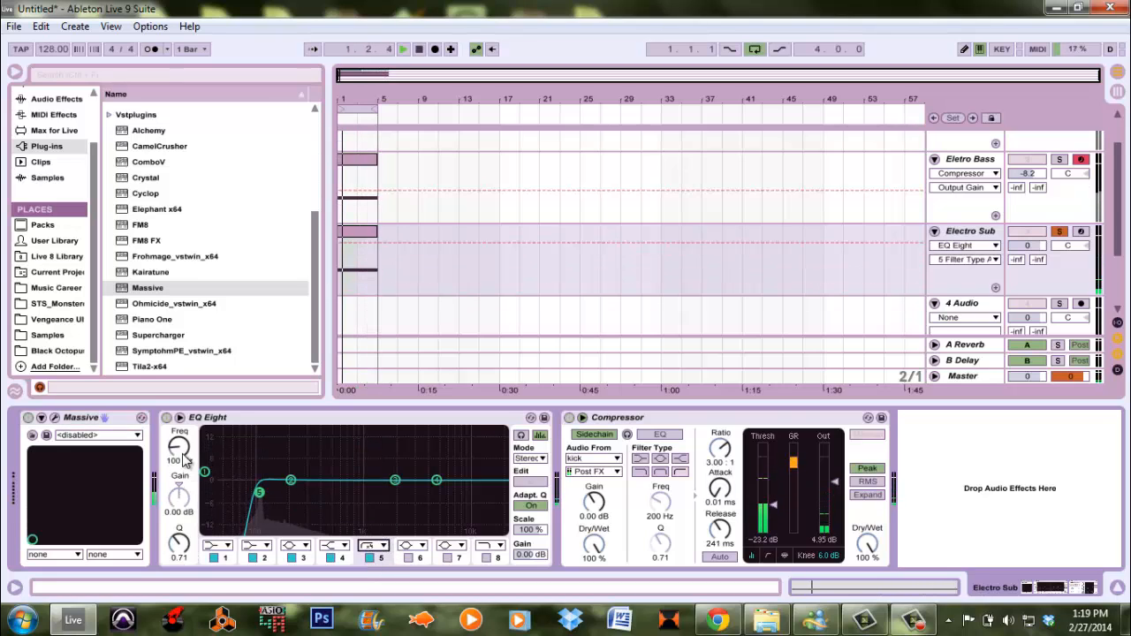
click(380, 546)
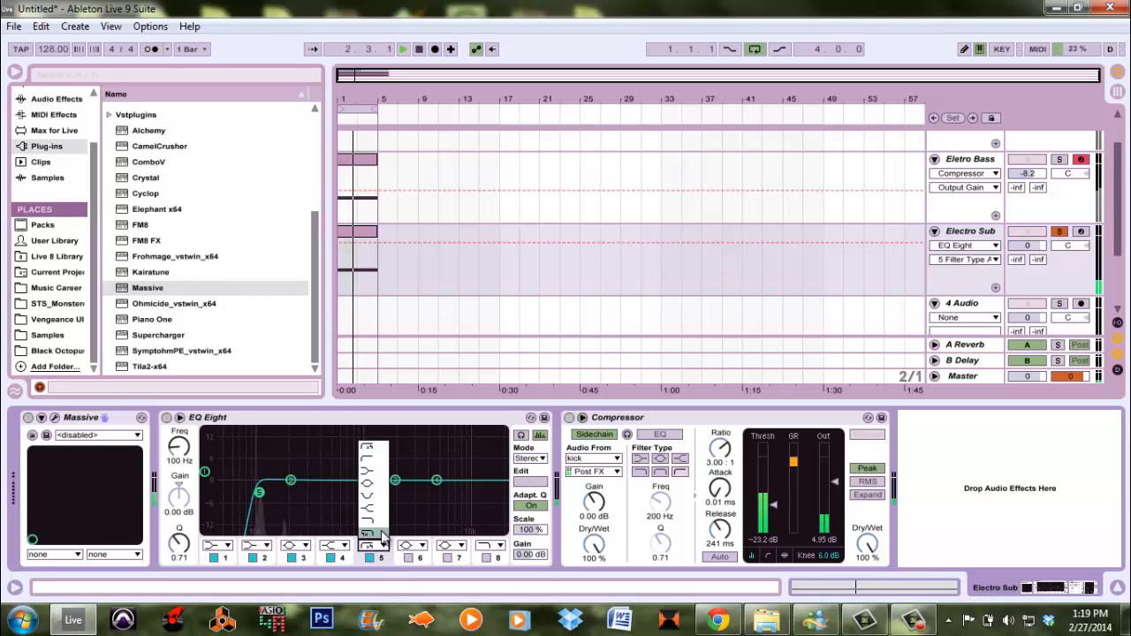
click(379, 532)
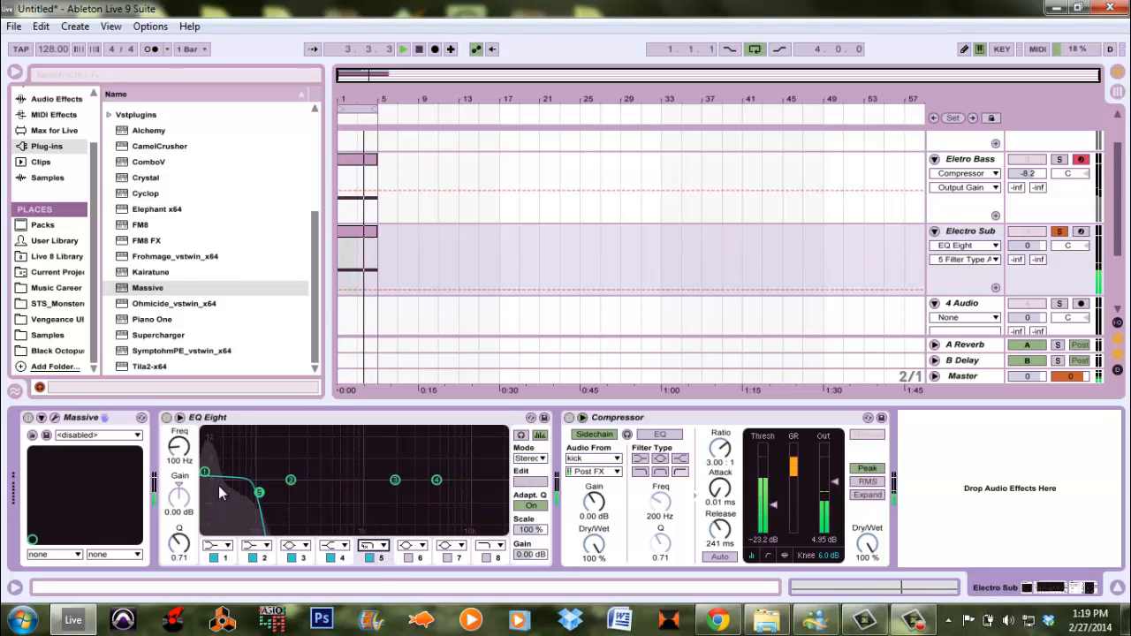
drag(183, 454, 184, 457)
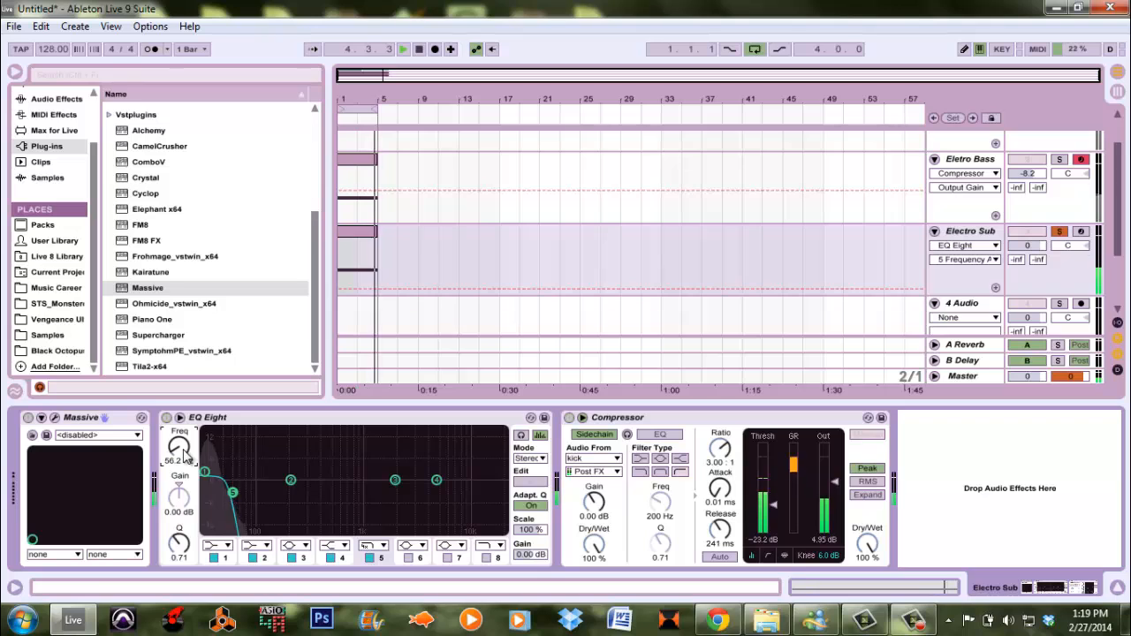
drag(184, 456, 184, 449)
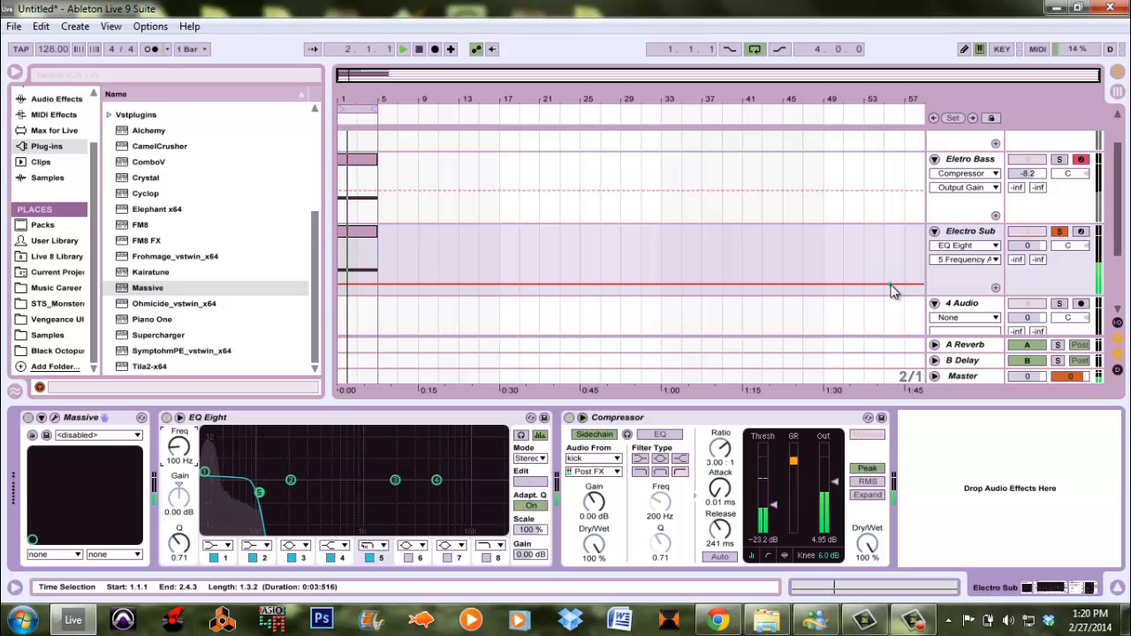
Raise the master volume in the Electro Sub's Massive and shift the filter mix about halfway towards Mix2
click(55, 418)
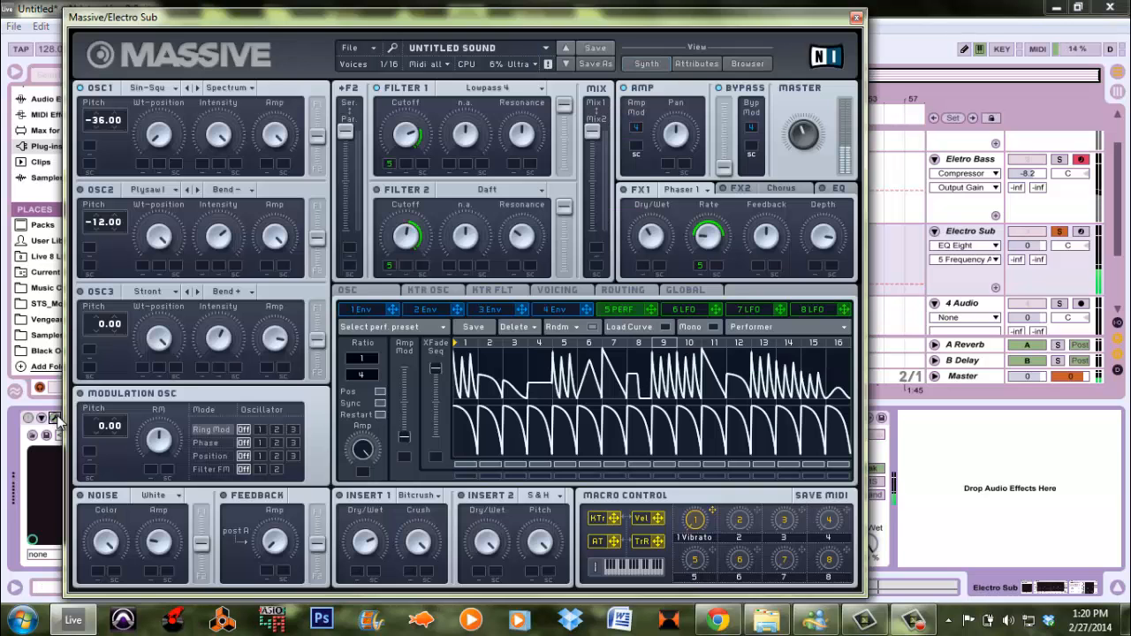
click(796, 140)
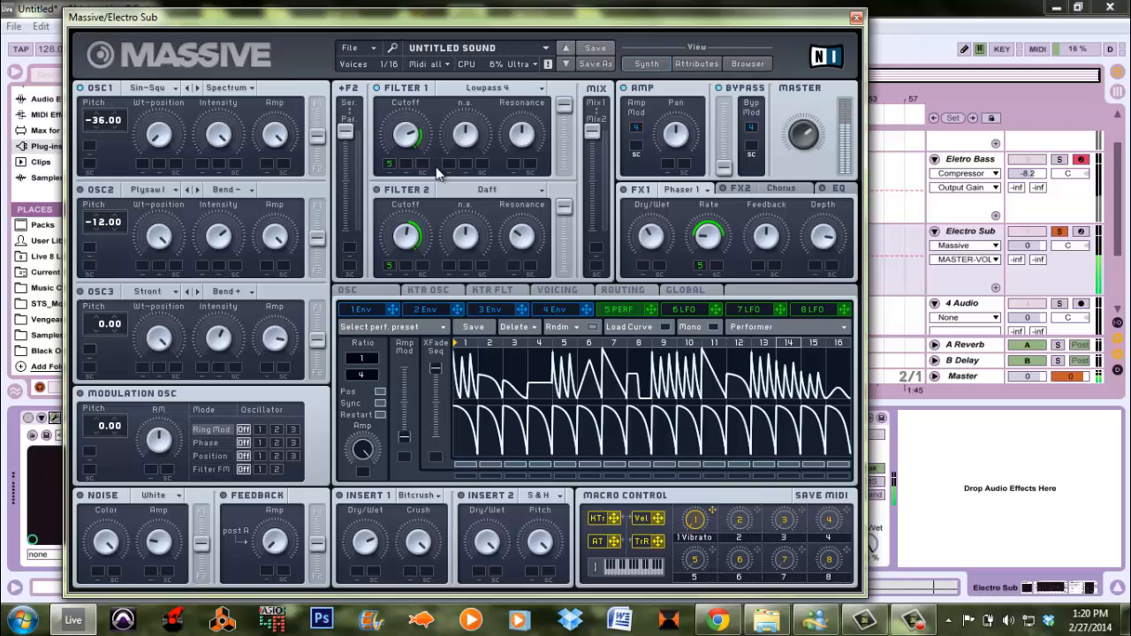
click(377, 189)
drag(594, 133, 594, 186)
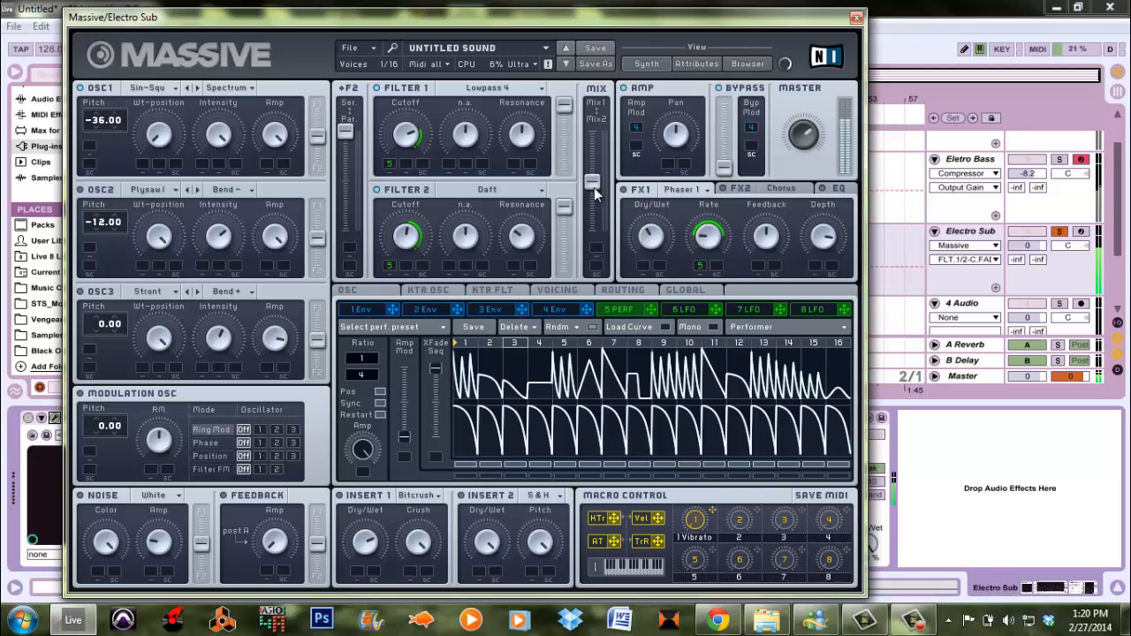
click(855, 17)
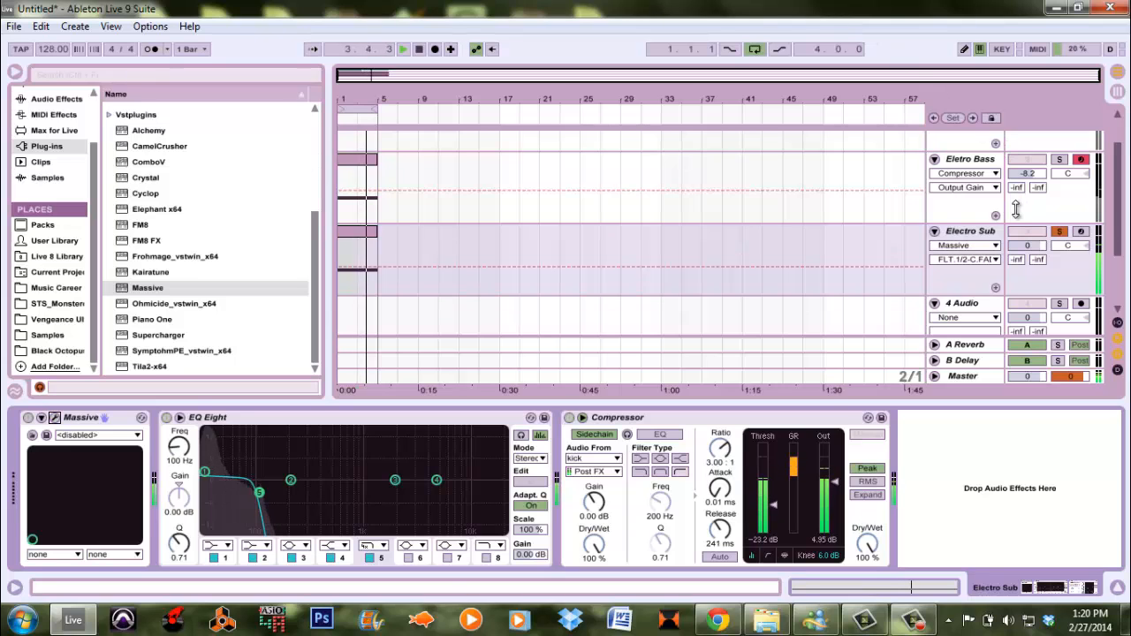
Lower the Electro Sub track's volume to -5.9 dB and turn off its solo
drag(1029, 246, 1035, 249)
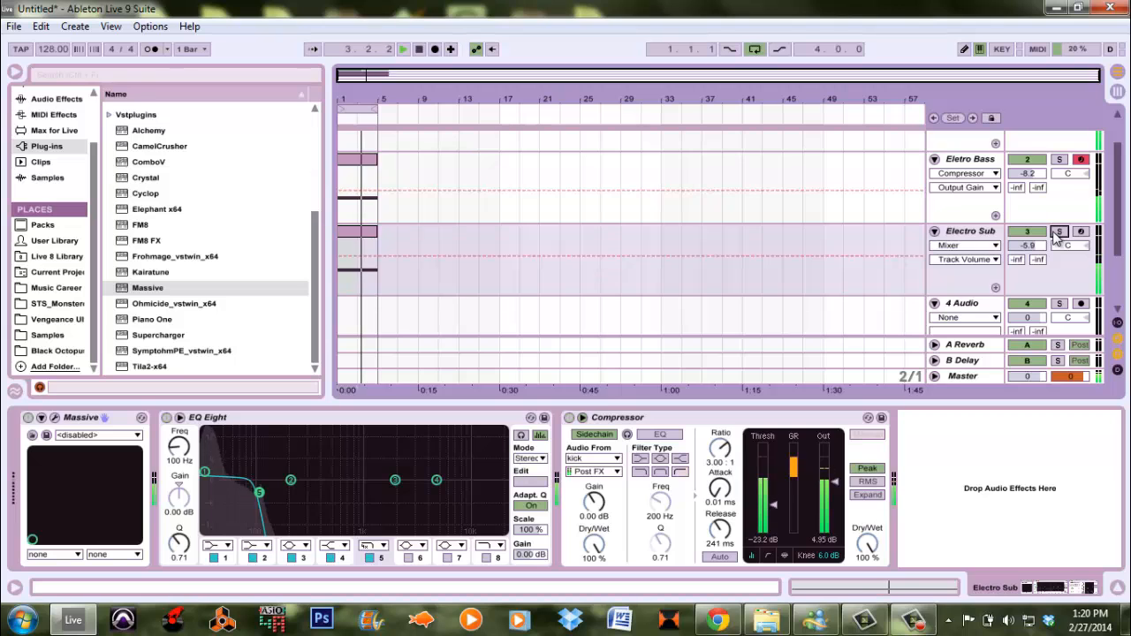
Set band 1 of the Eletro Bass EQ Eight to 81.1 Hz with Q 0.15, and the Electro Sub's volume to -5.5 dB
click(979, 164)
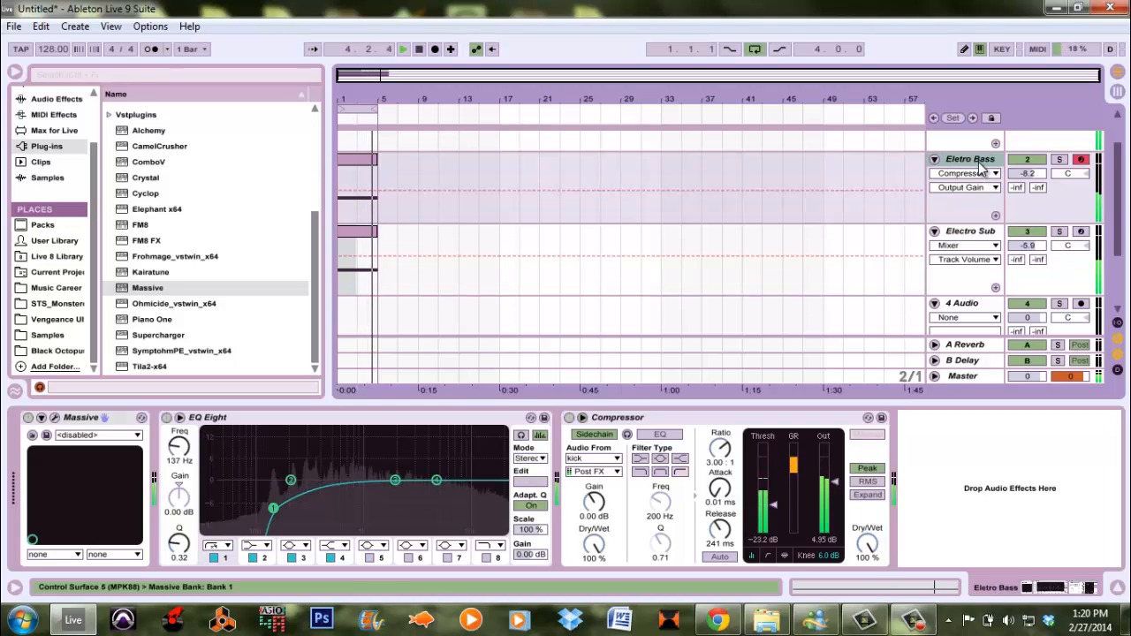
click(180, 448)
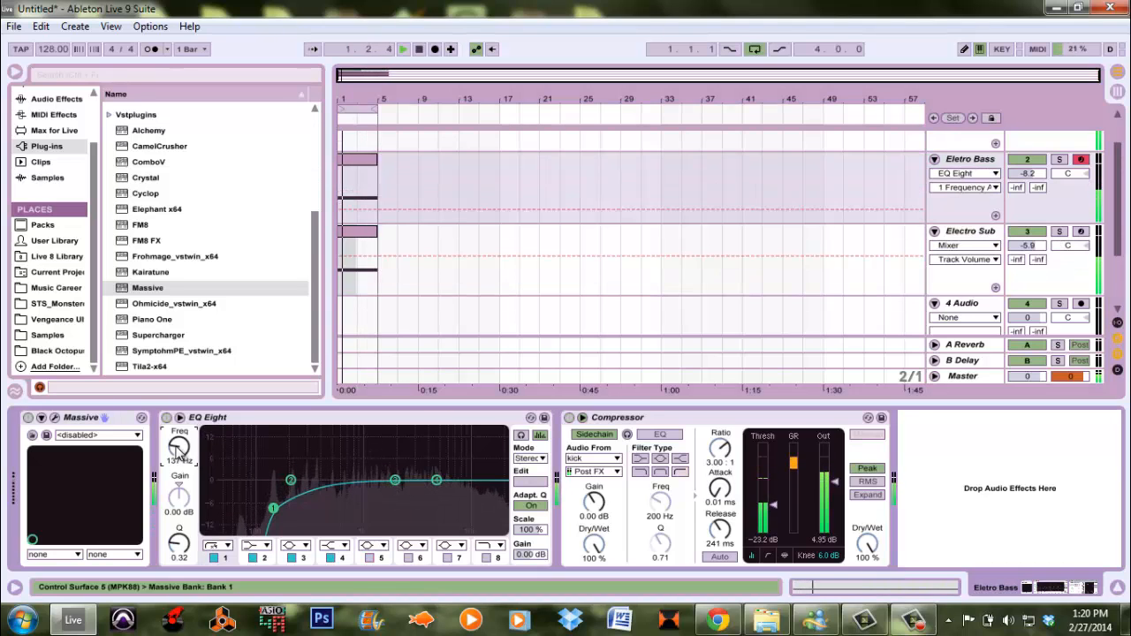
drag(176, 448, 182, 451)
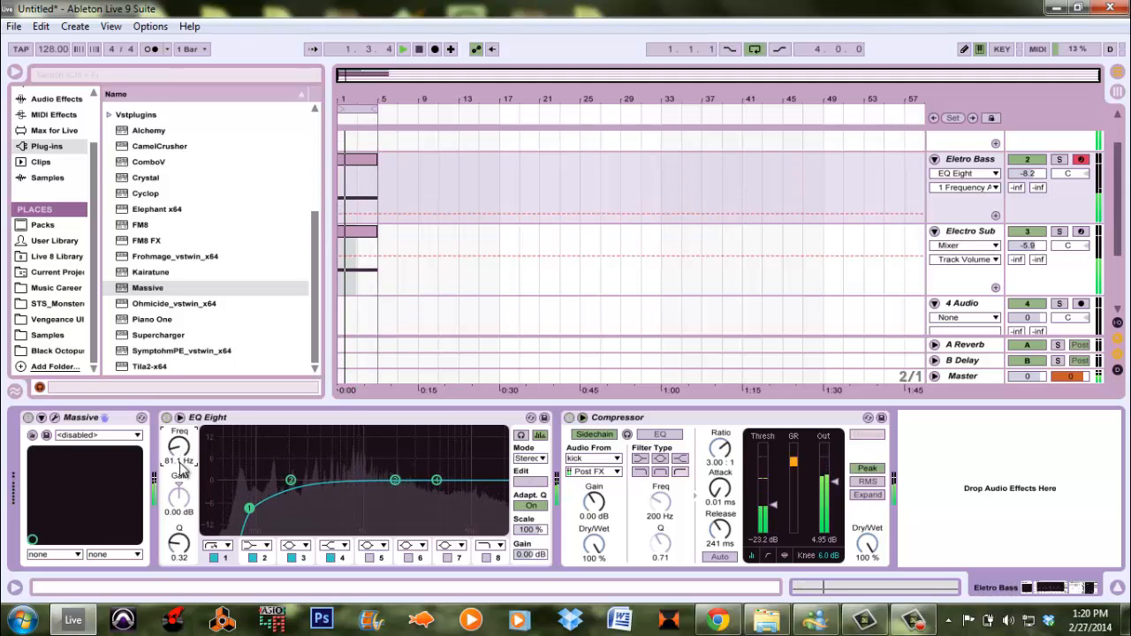
drag(184, 542, 184, 542)
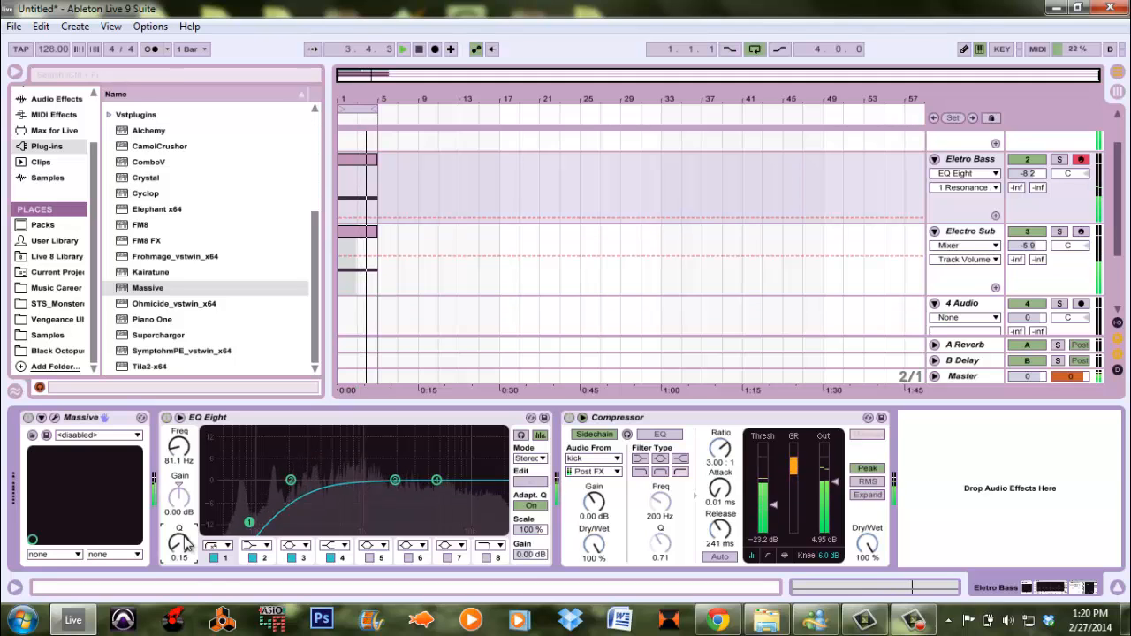
drag(1029, 245, 1034, 253)
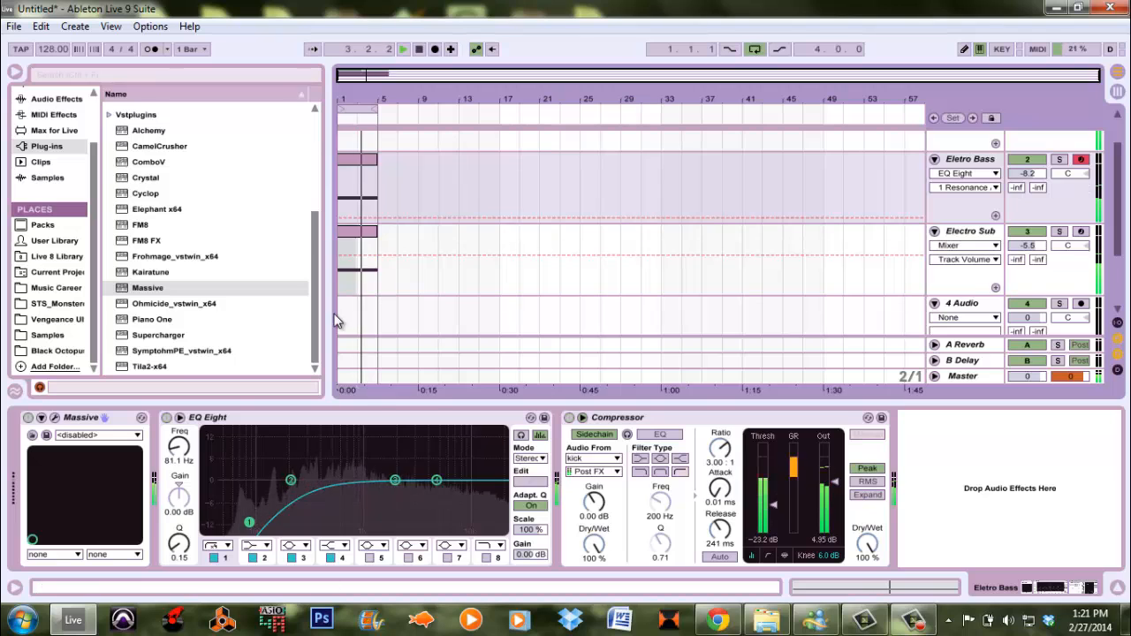
Set band 1 of the Eletro Bass EQ Eight to 123 Hz with a Q of 0.72
drag(181, 447, 179, 447)
drag(186, 556, 186, 556)
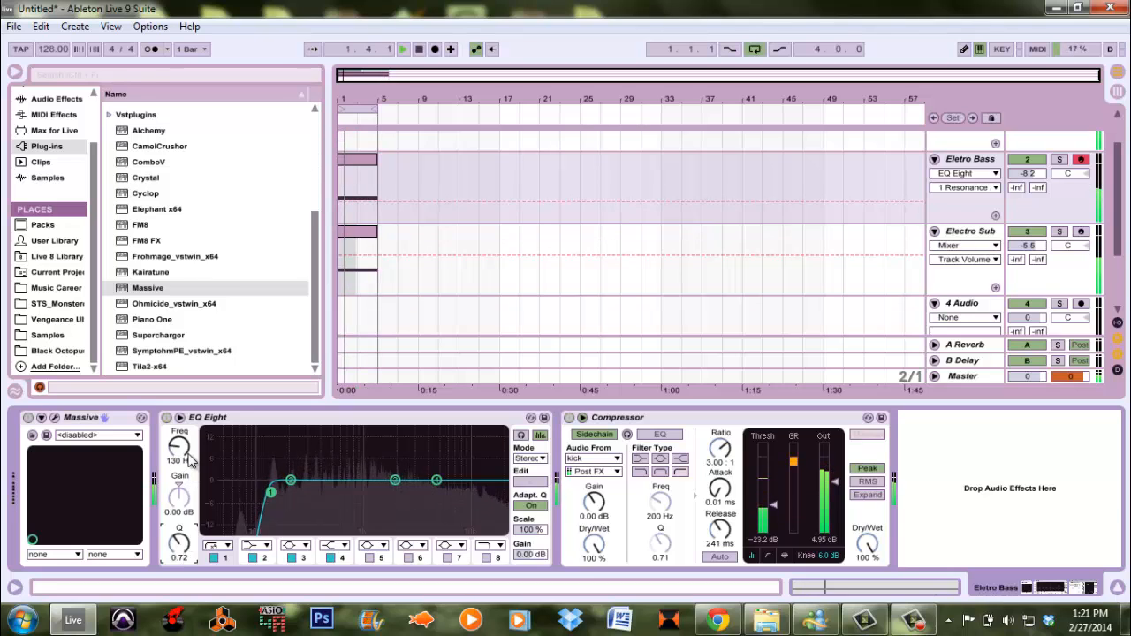
drag(188, 458, 191, 462)
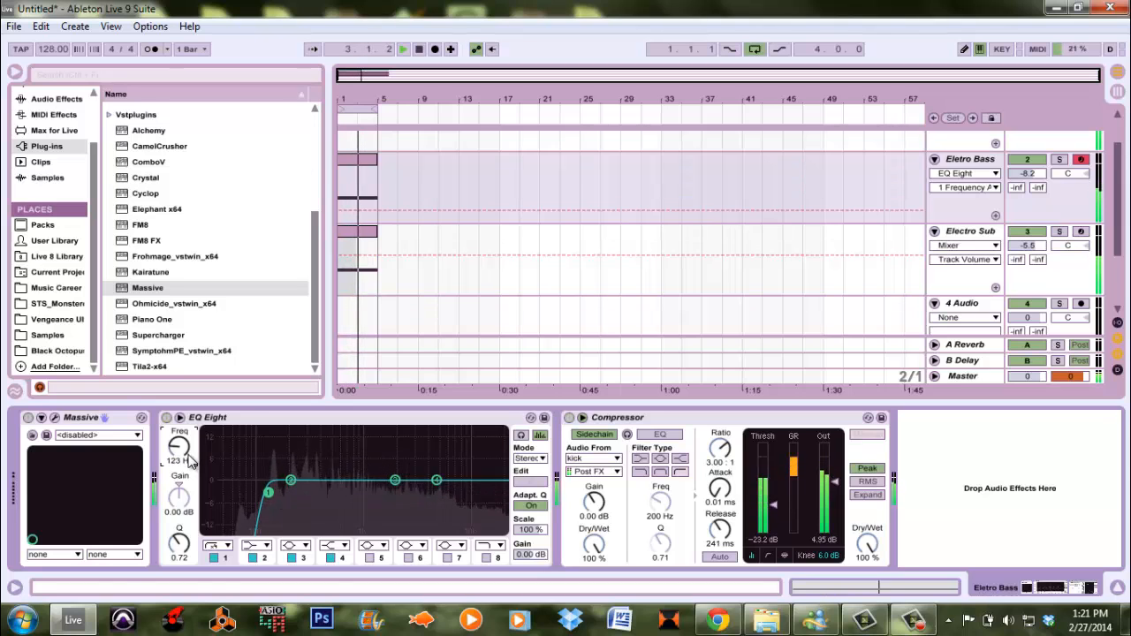
Lower the Electro Sub track's volume to -9.1 dB and stop playback
click(610, 102)
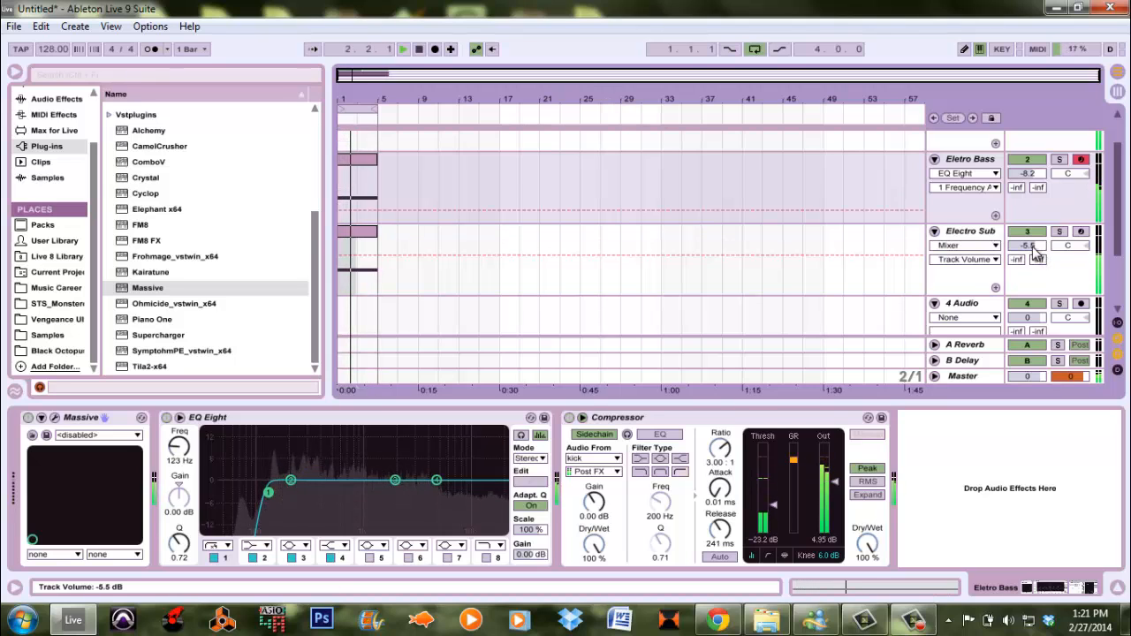
scroll(1034, 251, down, 6)
scroll(1036, 252, up, 3)
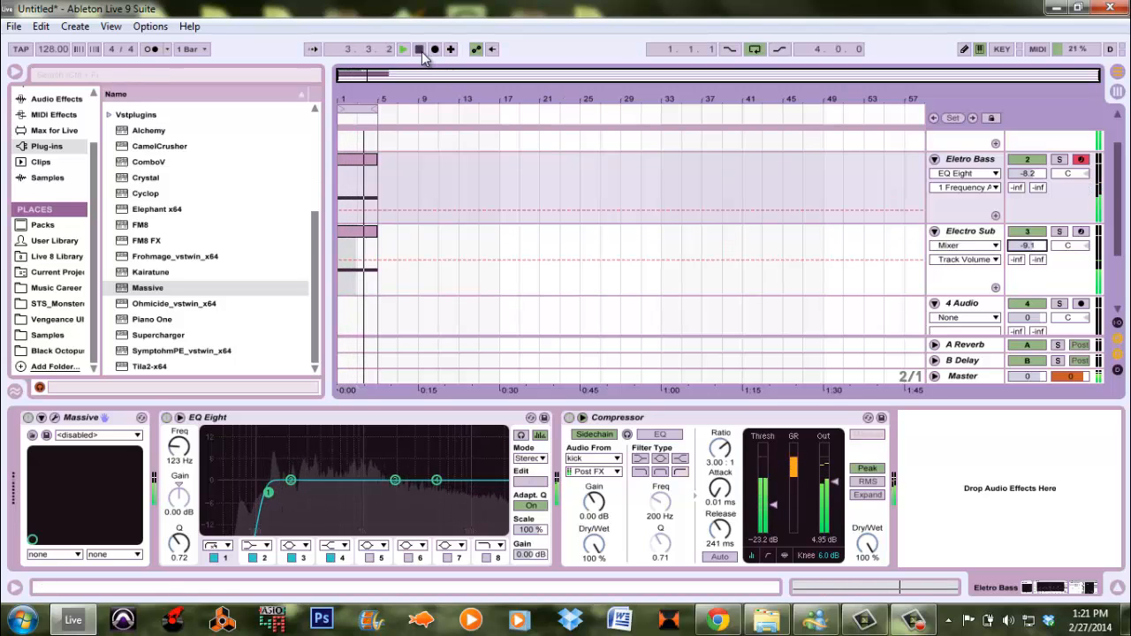
click(420, 50)
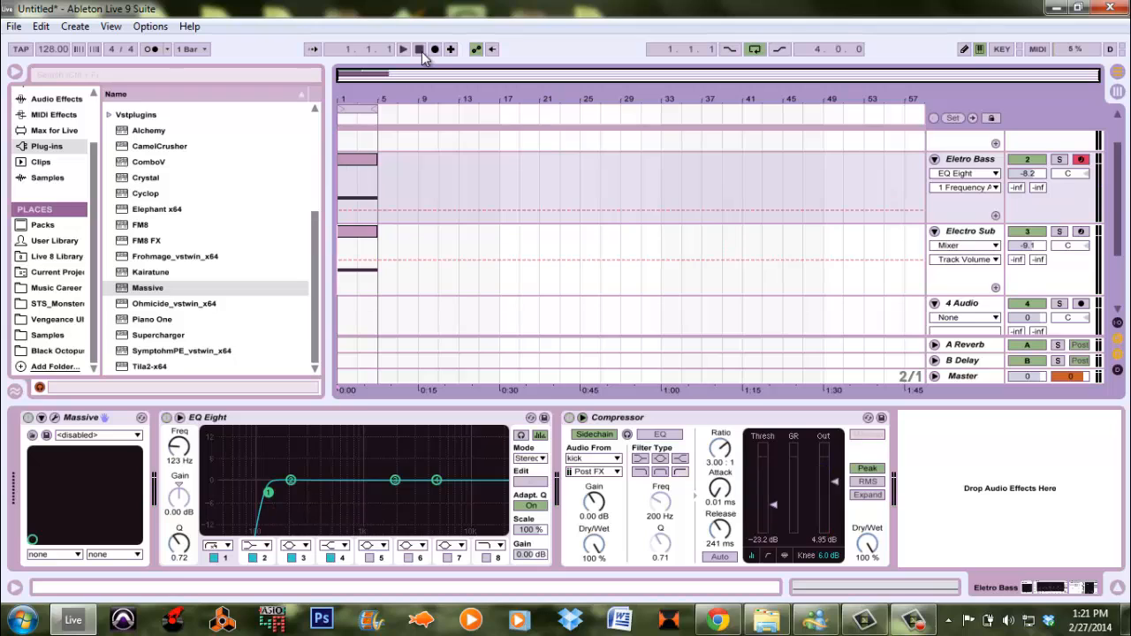